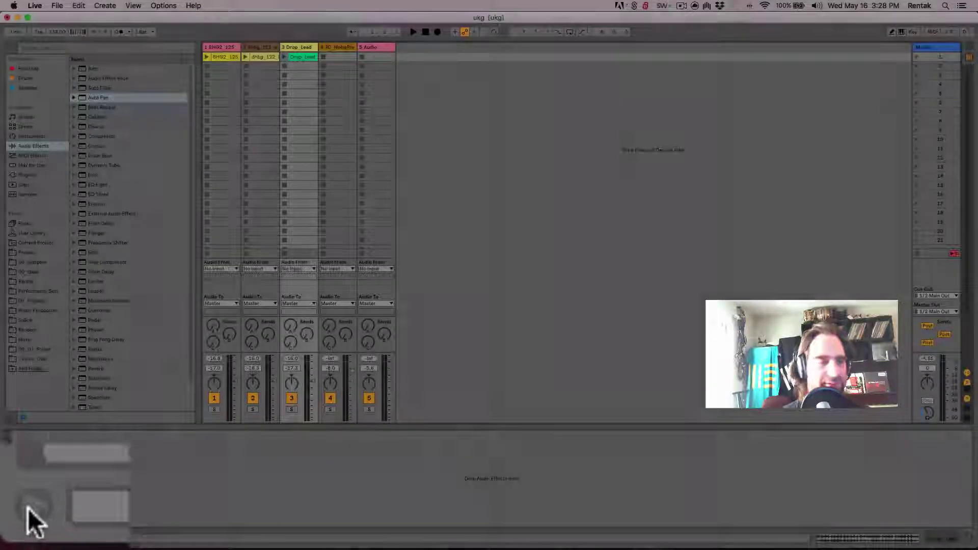
Toggle the visibility of the Info View, the browser and the detail area
click(7, 542)
click(7, 542)
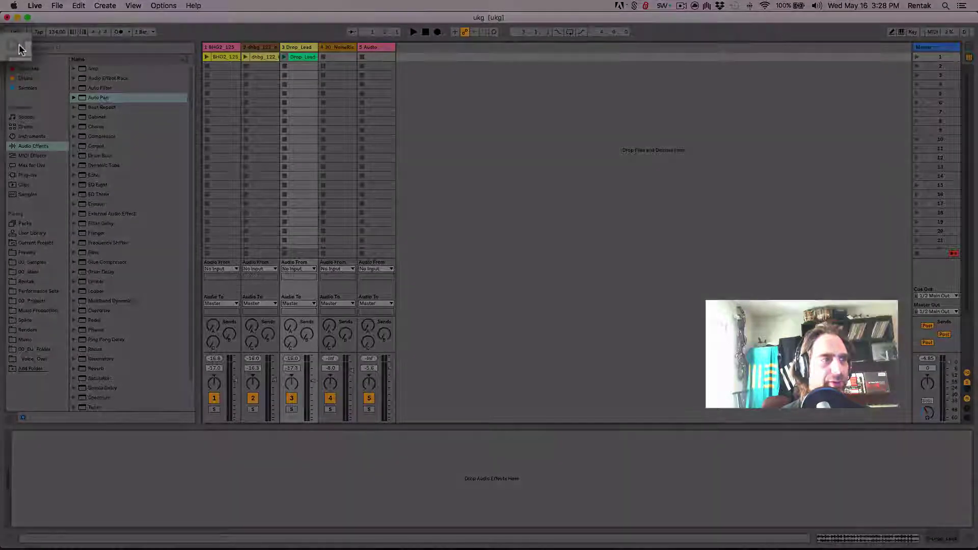
click(19, 46)
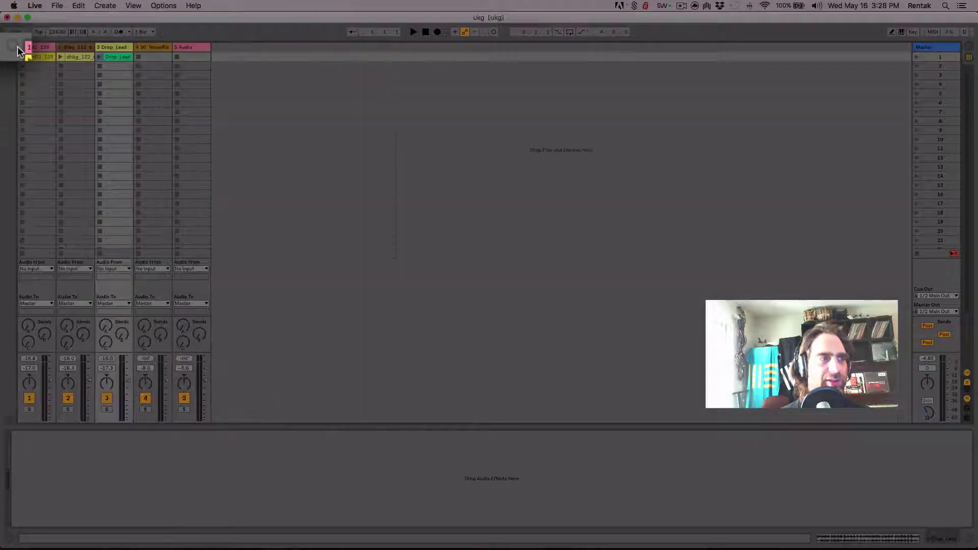
click(17, 49)
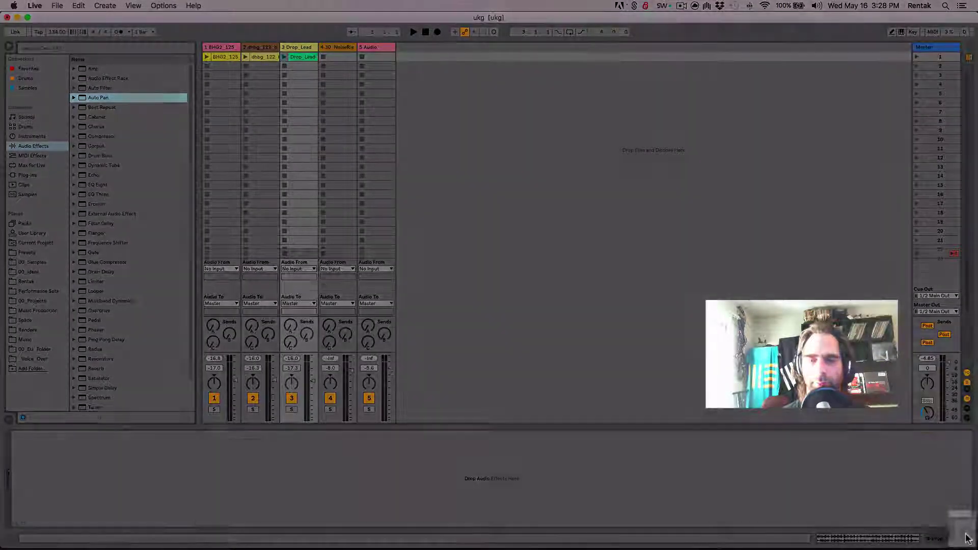
click(964, 540)
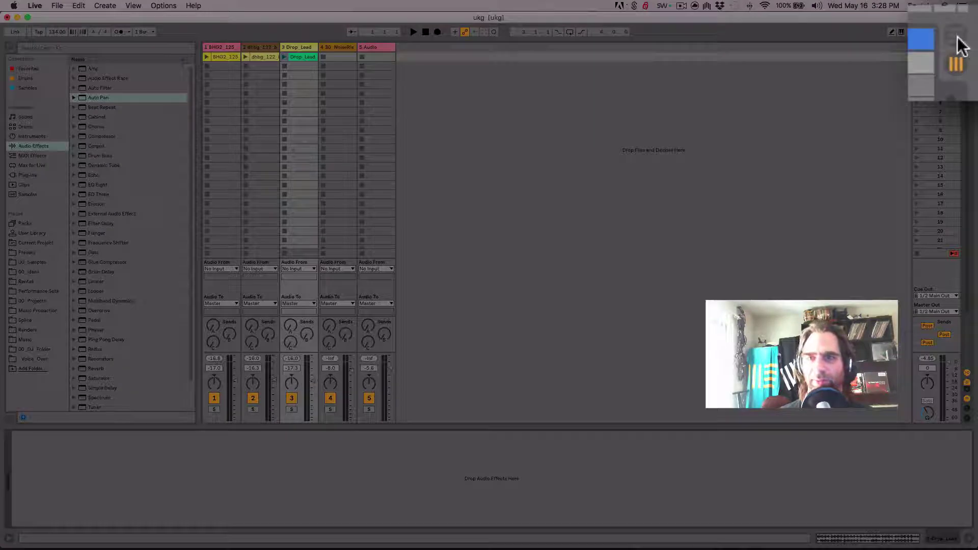
Show the Arrangement View, return to the Session View and turn on the Info View
click(969, 47)
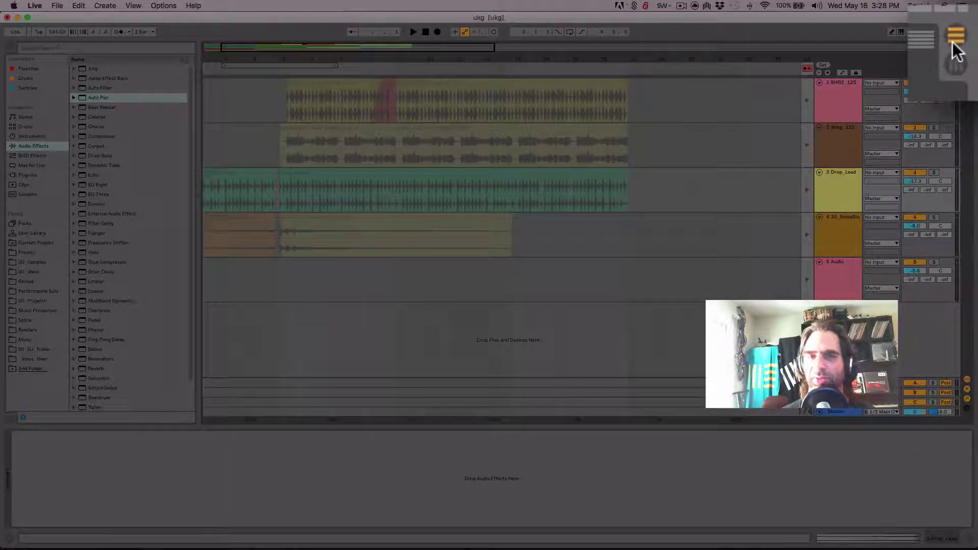
click(969, 56)
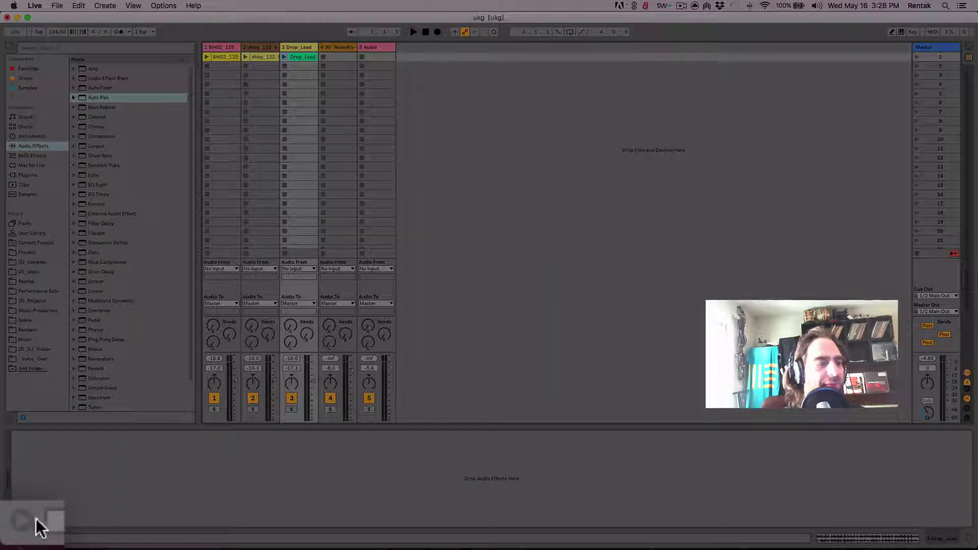
click(20, 524)
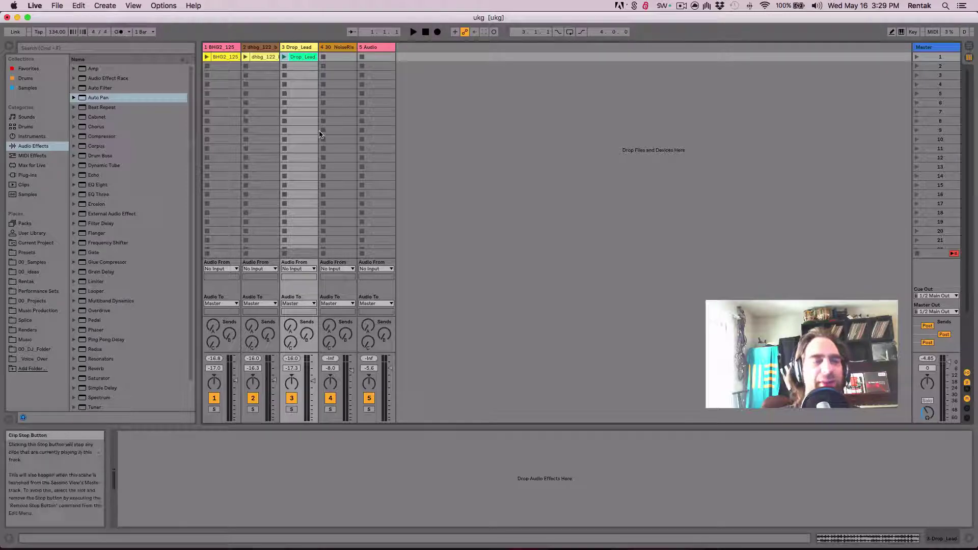
Open the "A Tour of Live" lesson in the Help View, return to the lesson overview and close both Help and Info Views
click(193, 7)
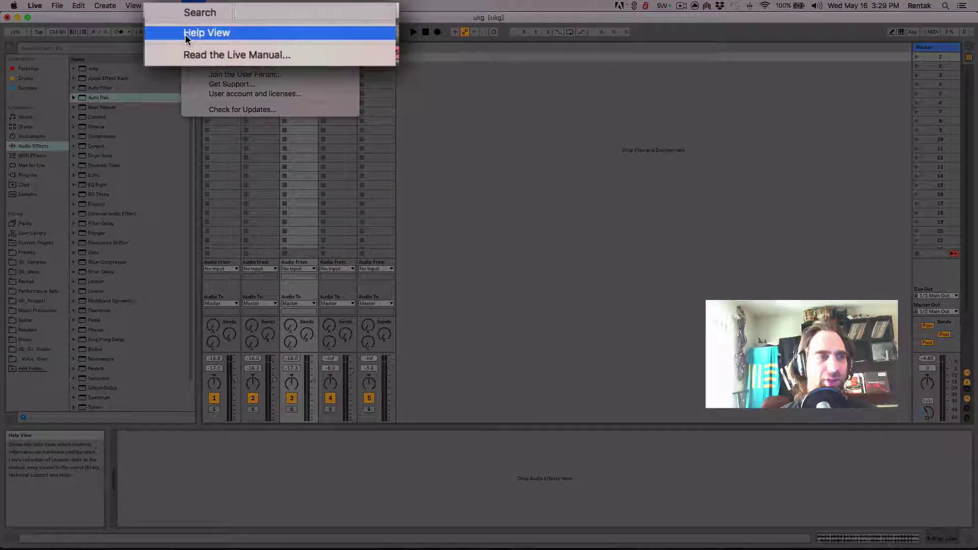
click(185, 35)
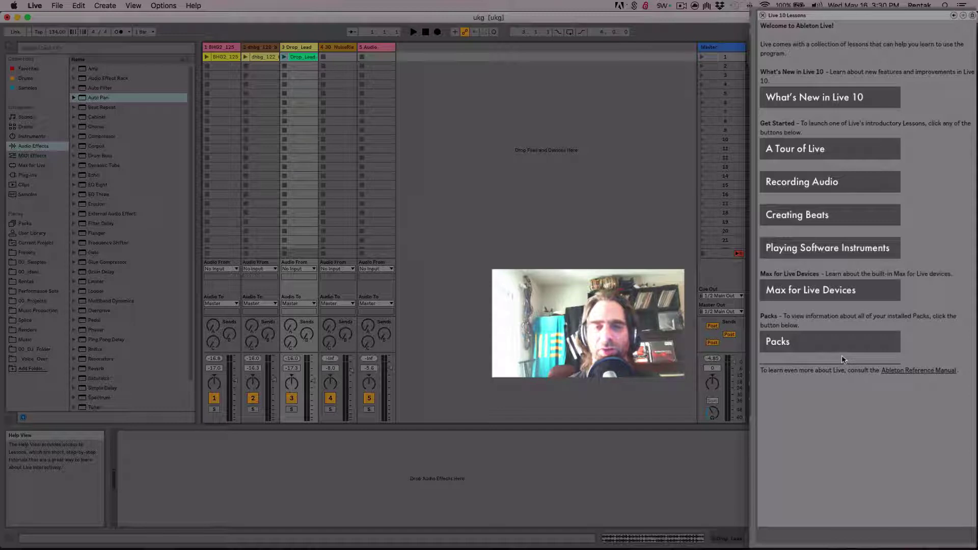
click(838, 151)
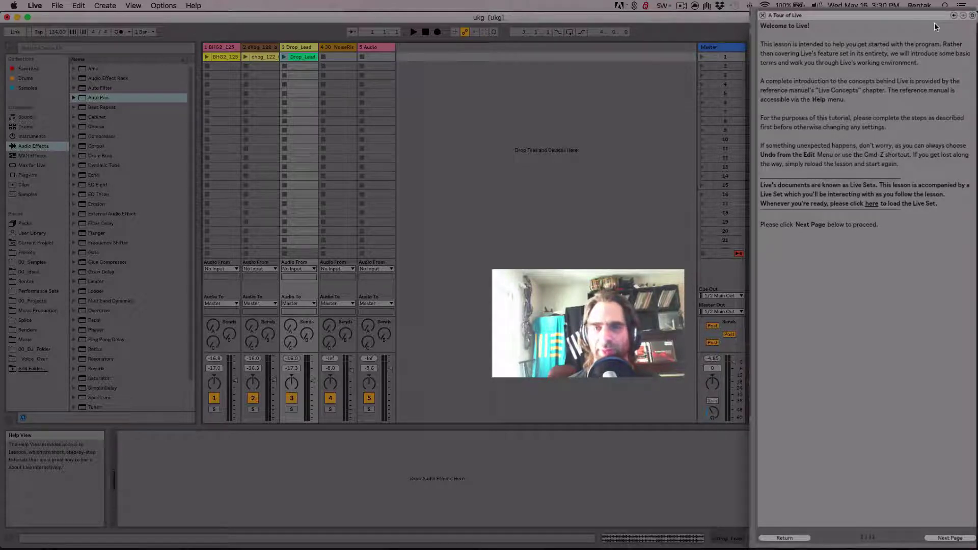
click(954, 18)
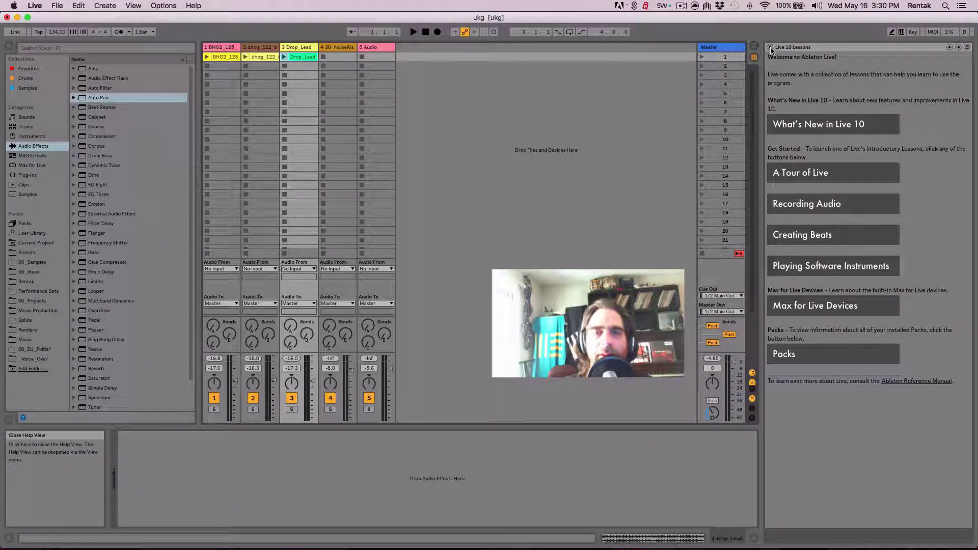
click(763, 16)
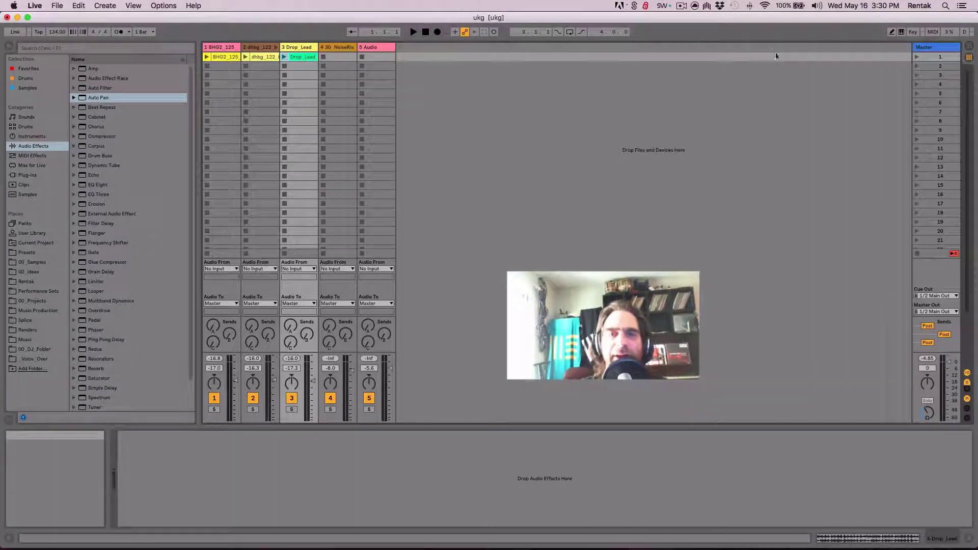
click(5, 540)
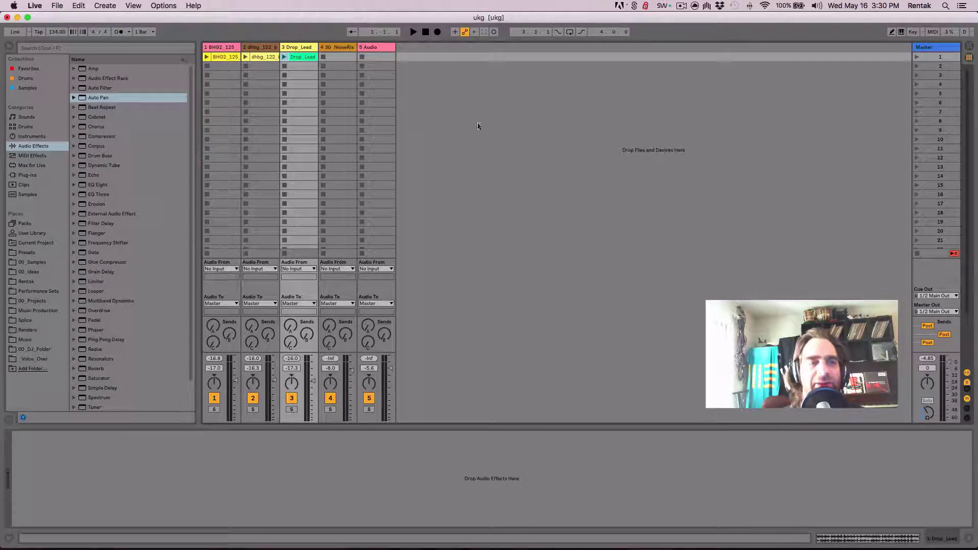
click(433, 149)
key(super+shift+w)
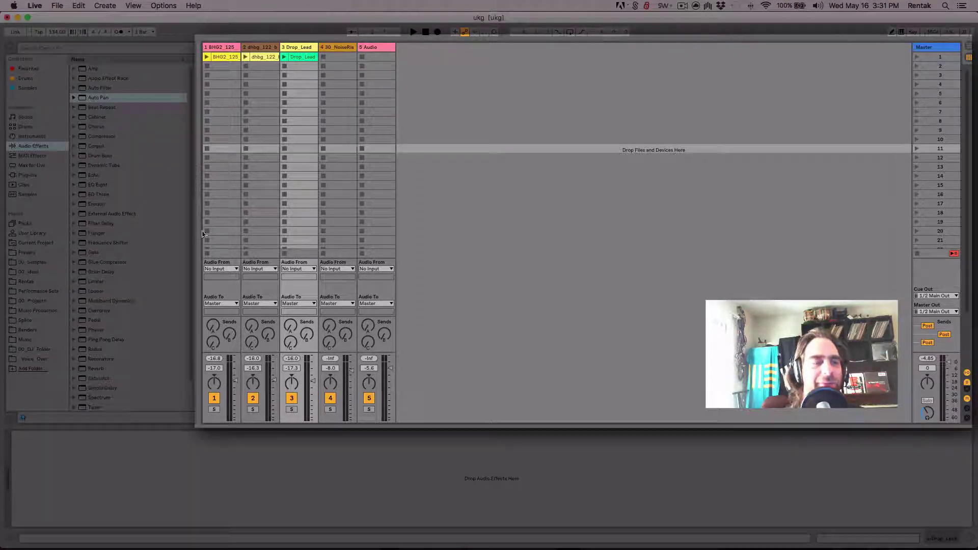
click(212, 413)
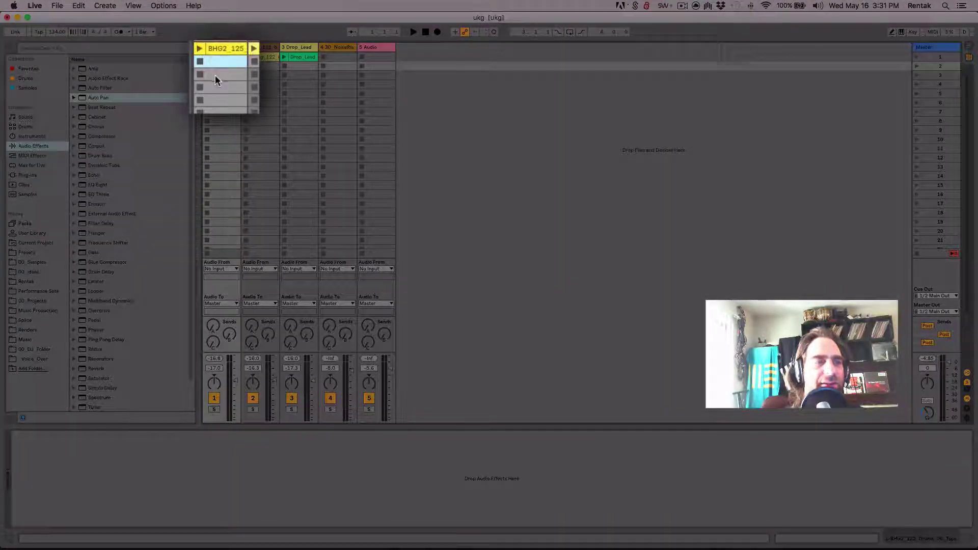
key(Up)
key(Up)
key(Up)
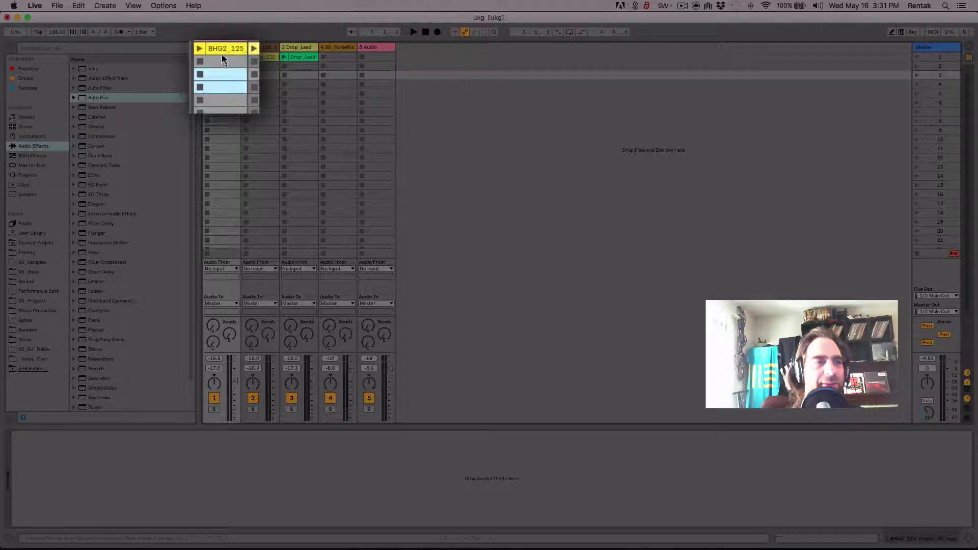
Launch the BHG2_125 drum clip on track 1 to listen to it, and stop it
drag(203, 50, 230, 57)
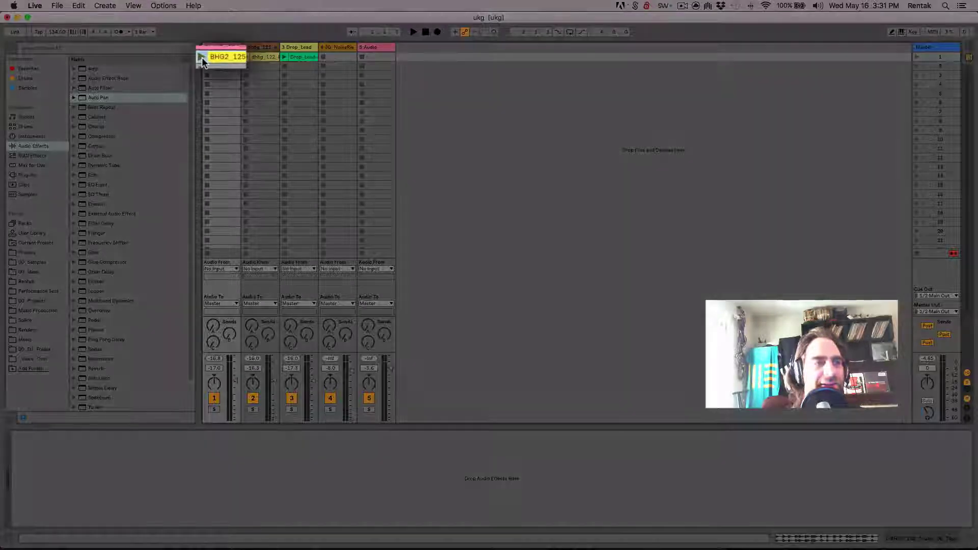
click(202, 57)
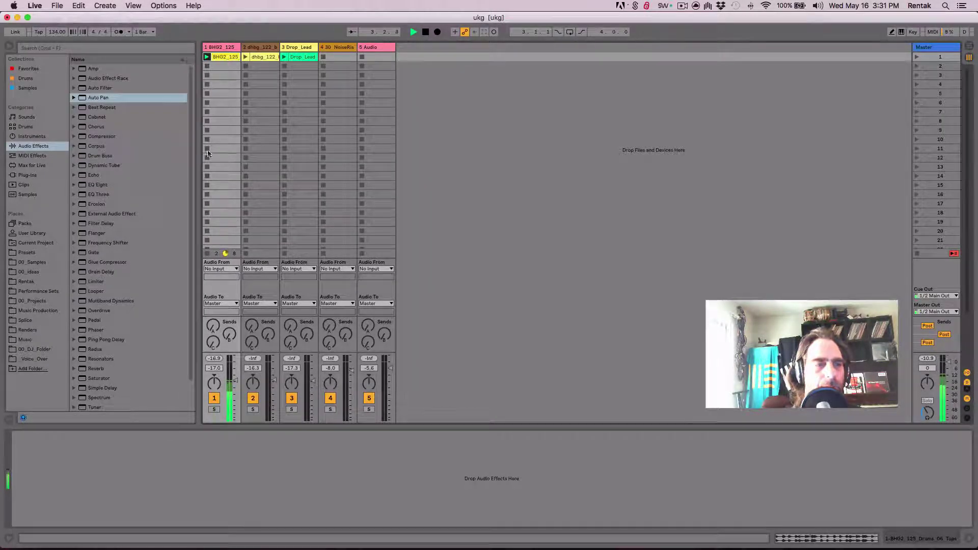
click(207, 66)
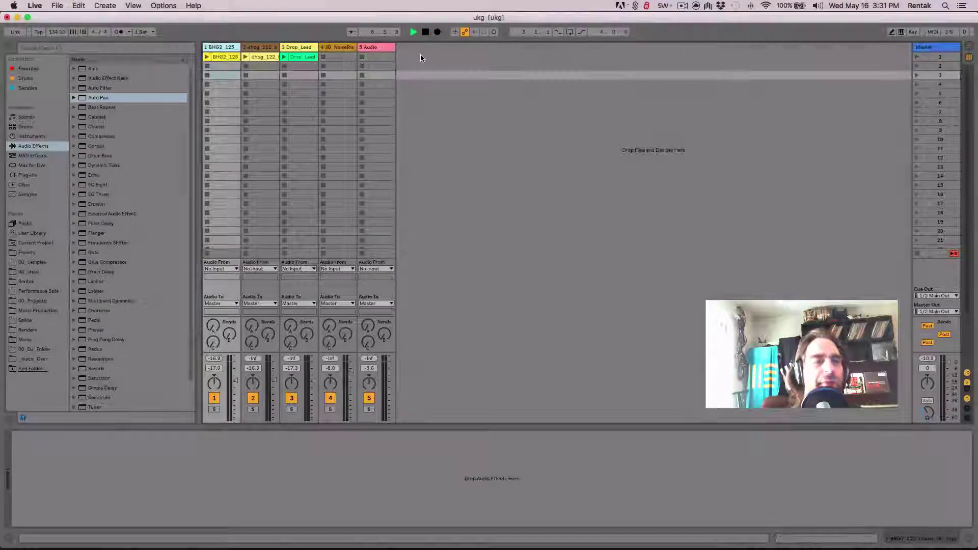
Insert a new MIDI track after the audio tracks and load the Operator instrument onto it
right_click(421, 54)
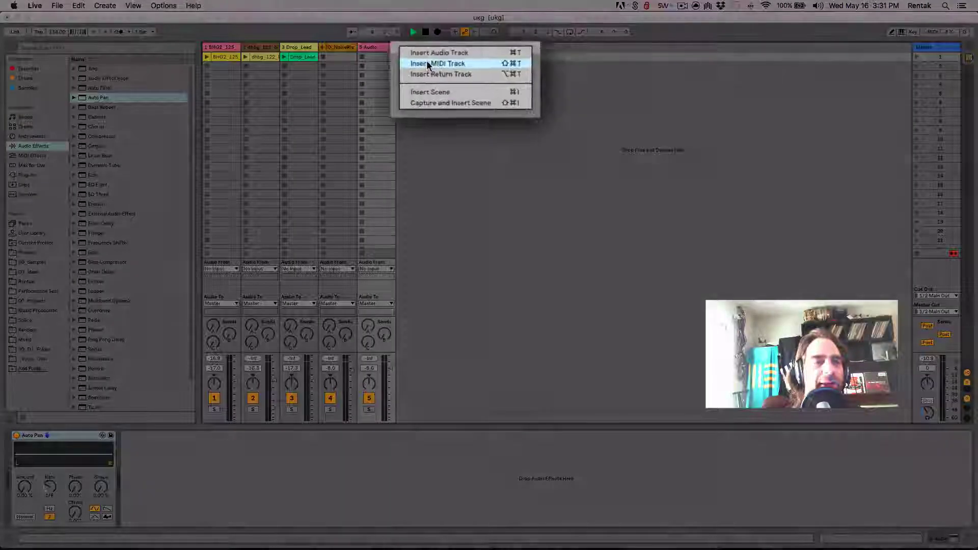
click(428, 64)
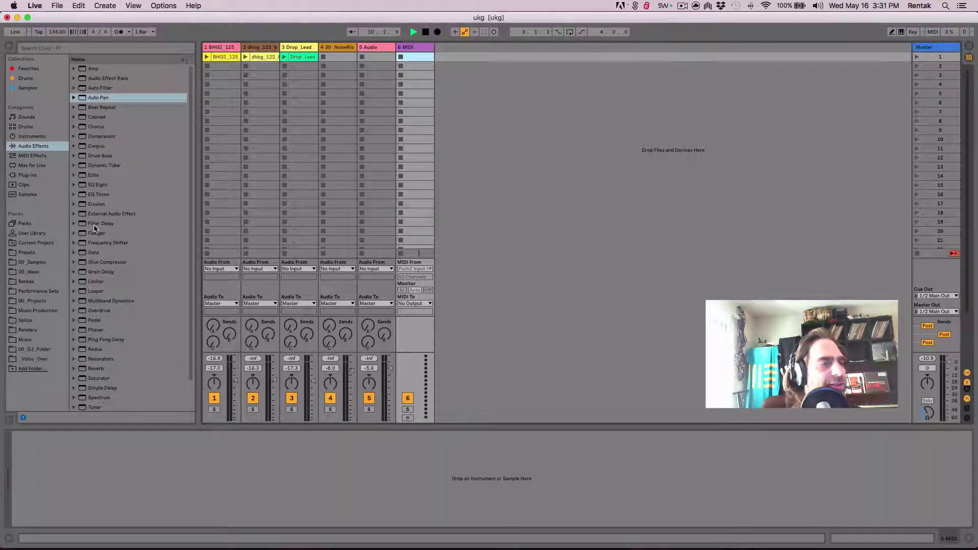
click(31, 137)
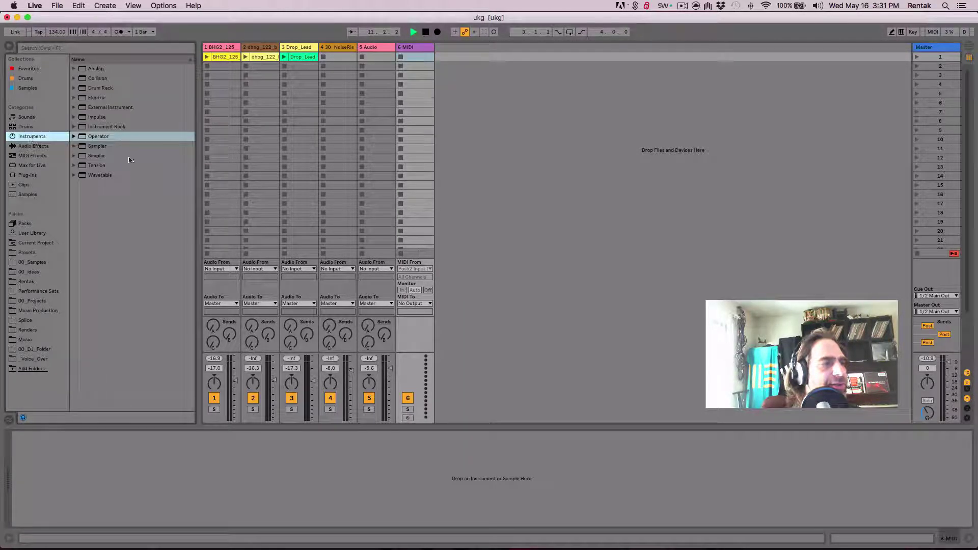
drag(102, 137, 409, 93)
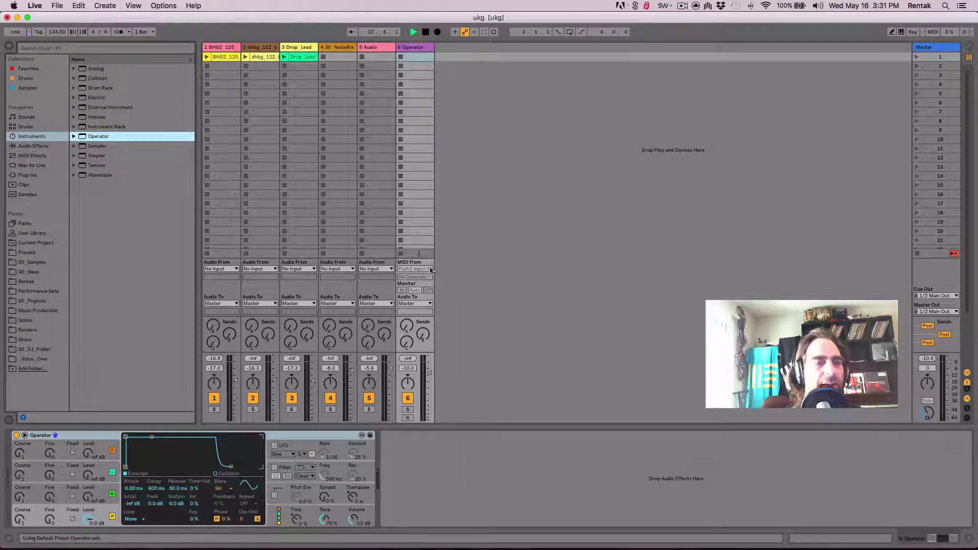
Set the Operator track's MIDI input to All Ins and arm the track for recording
click(429, 267)
click(426, 252)
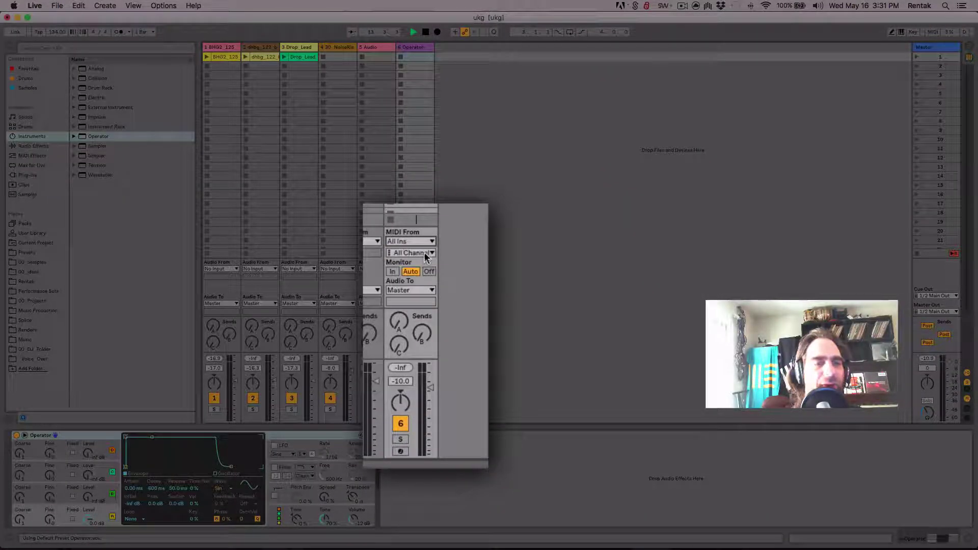
click(400, 452)
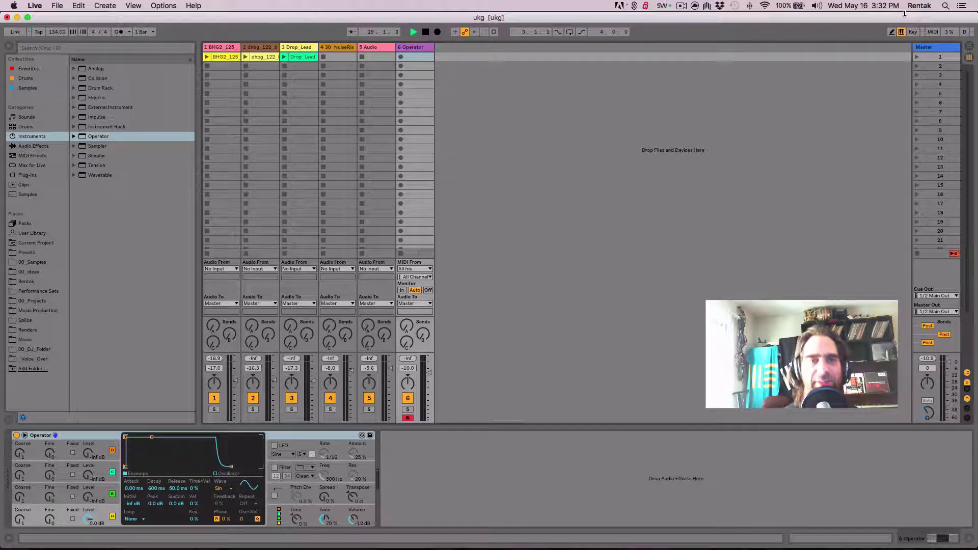
Lower the computer MIDI keyboard's octave to C1–C2 and play Operator notes along with the BHG2_125 clip, stopping playback at the end
key(a)
key(z)
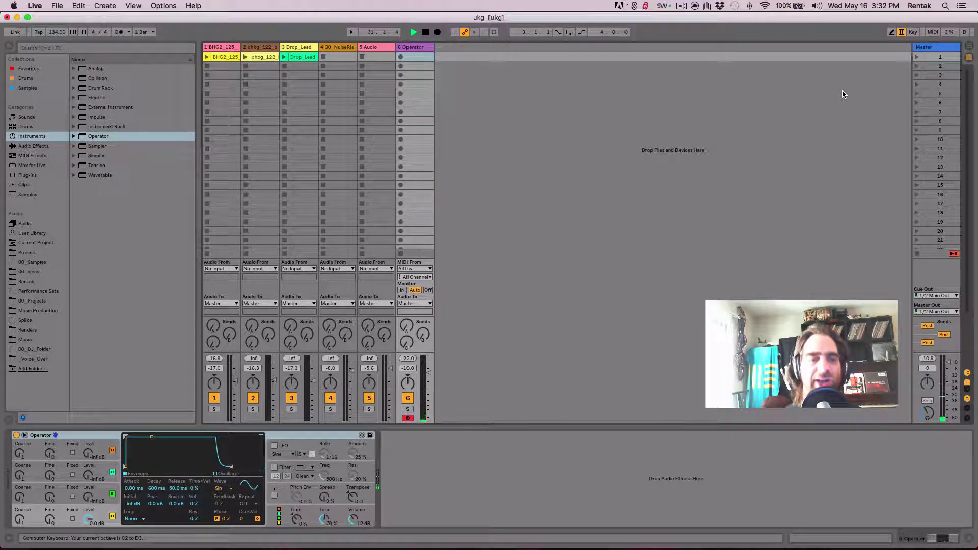
key(a)
key(z)
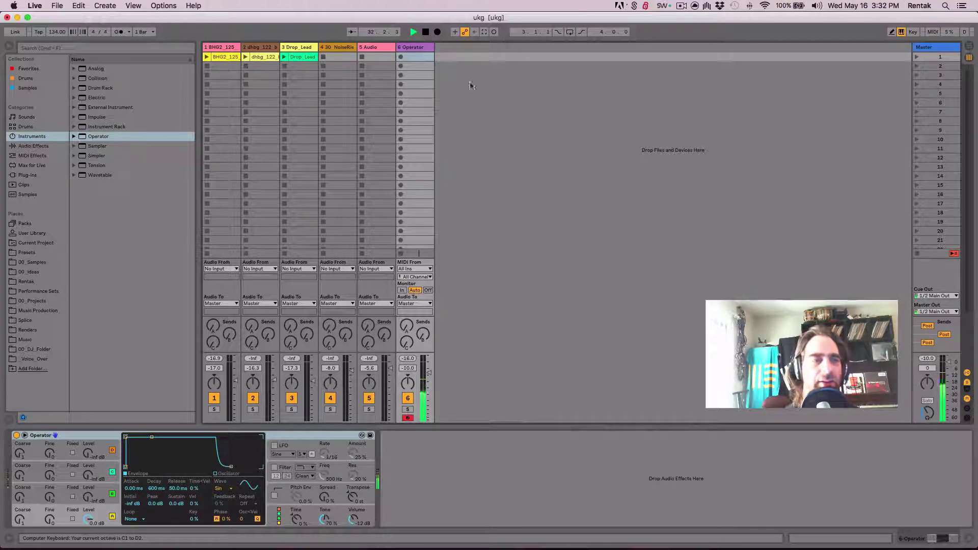
click(207, 57)
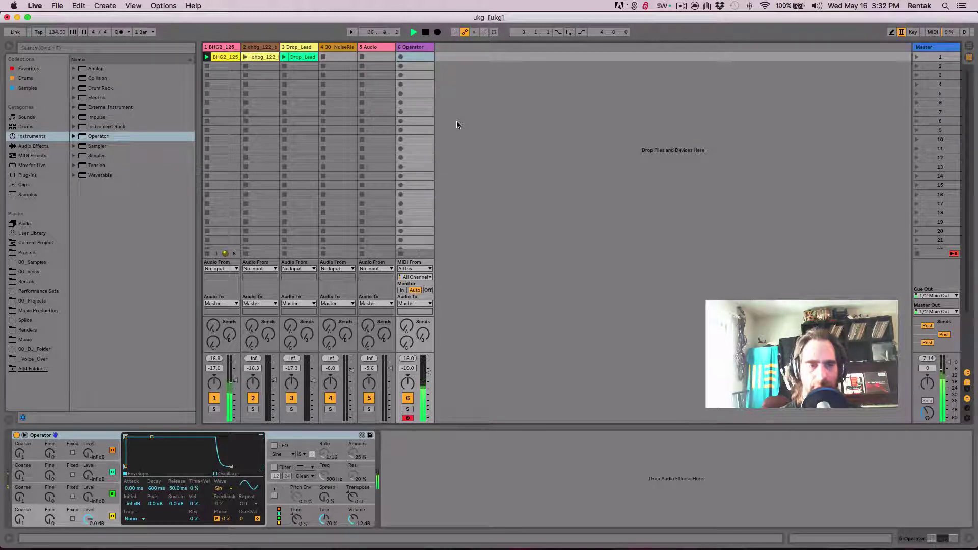
key(space)
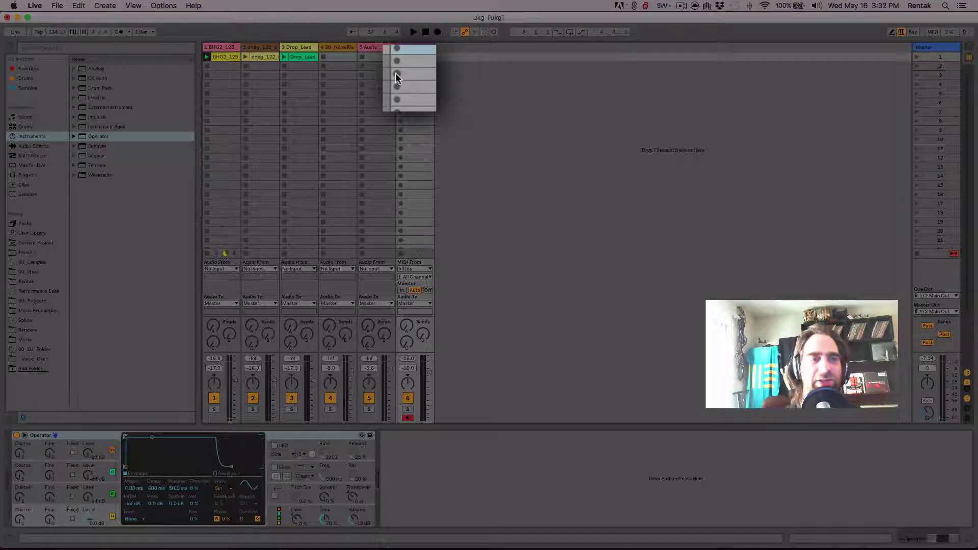
Record a looping MIDI clip in the Operator track's scene 3 slot, and delete it after viewing its notes
click(401, 76)
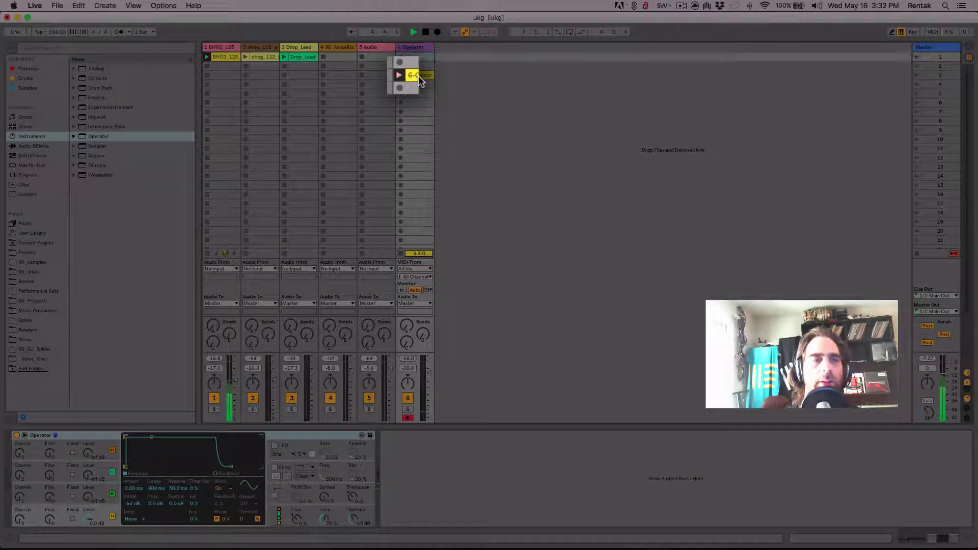
click(400, 75)
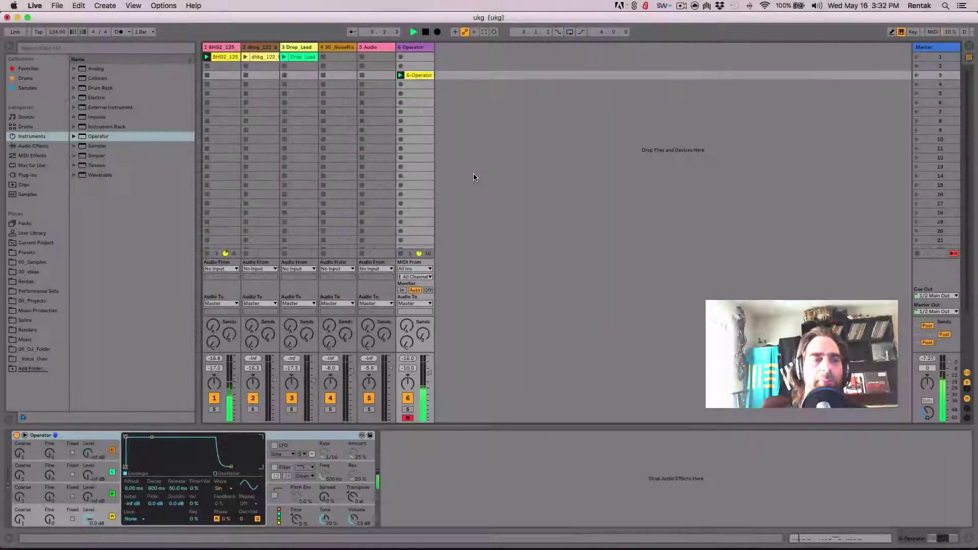
click(418, 75)
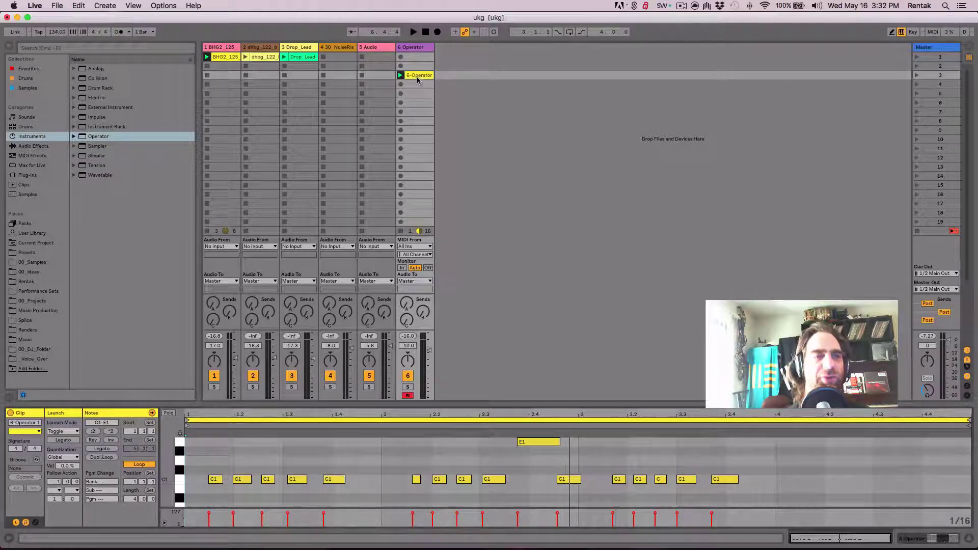
key(Delete)
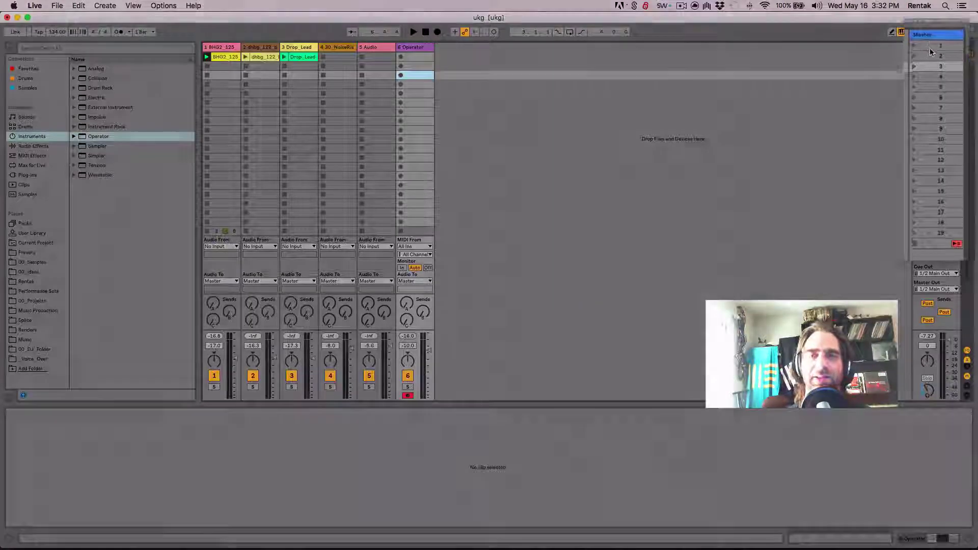
Select scene 1 and play its dhbg_122 and Drop_Lead clips together, stopping playback at the end
click(927, 58)
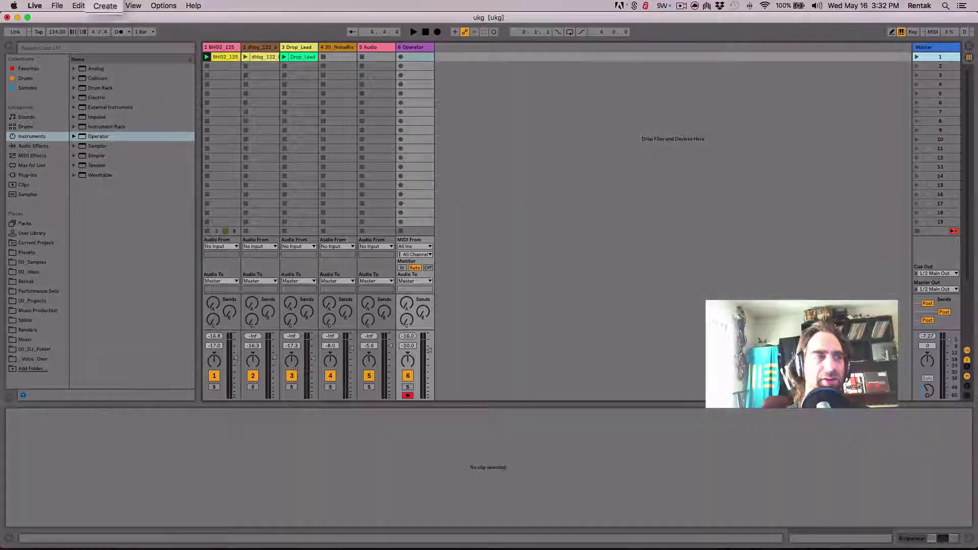
click(105, 6)
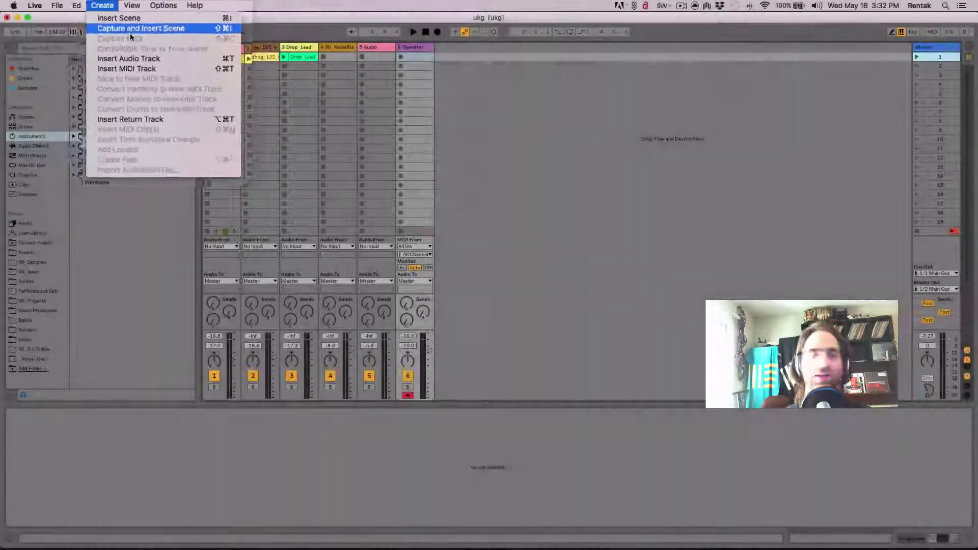
click(925, 250)
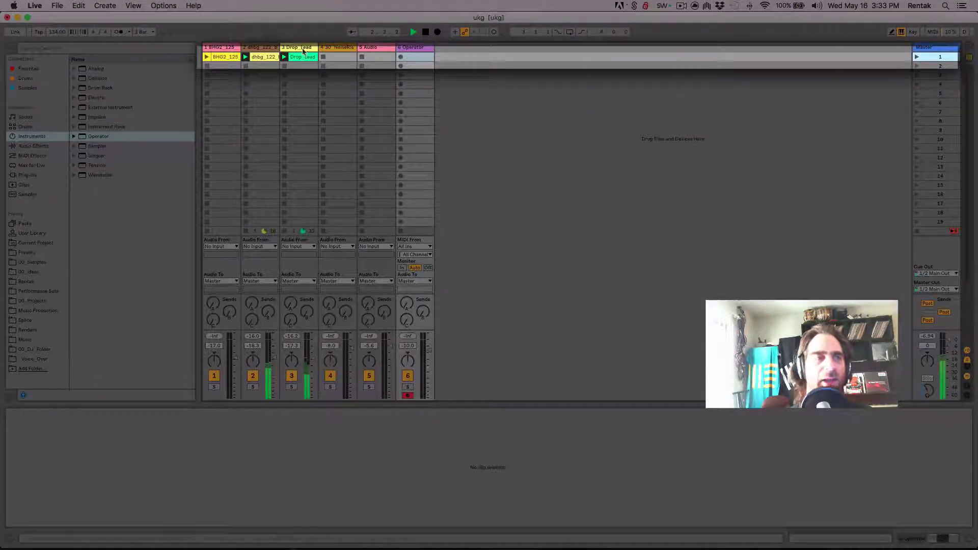
key(space)
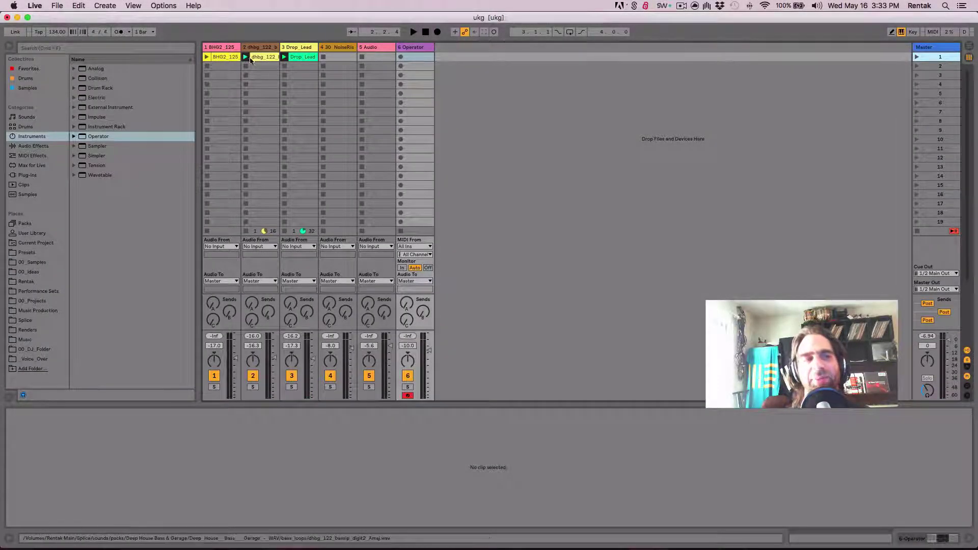
Launch the BHG2_125 clip, and use empty scene 2 and scene 1 to stop and restart all three clips
click(226, 58)
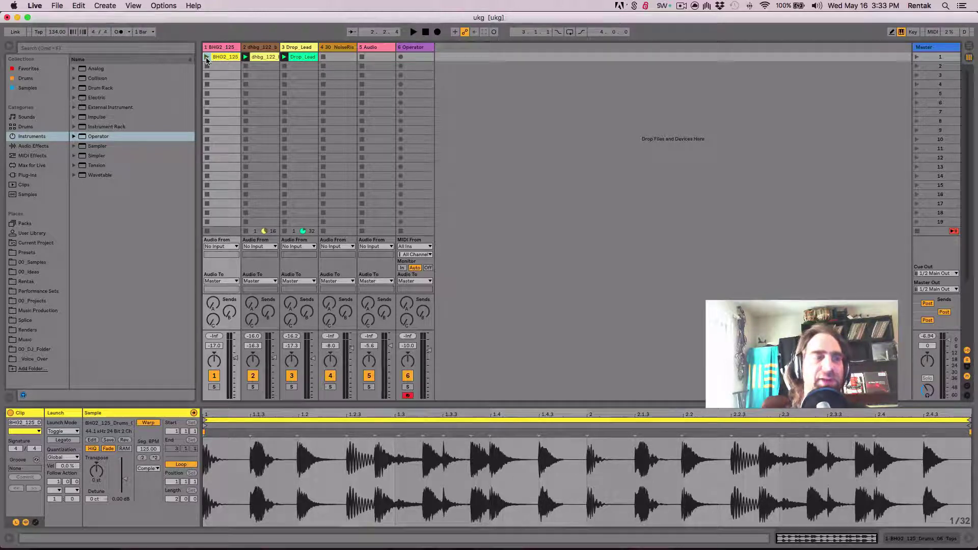
click(207, 58)
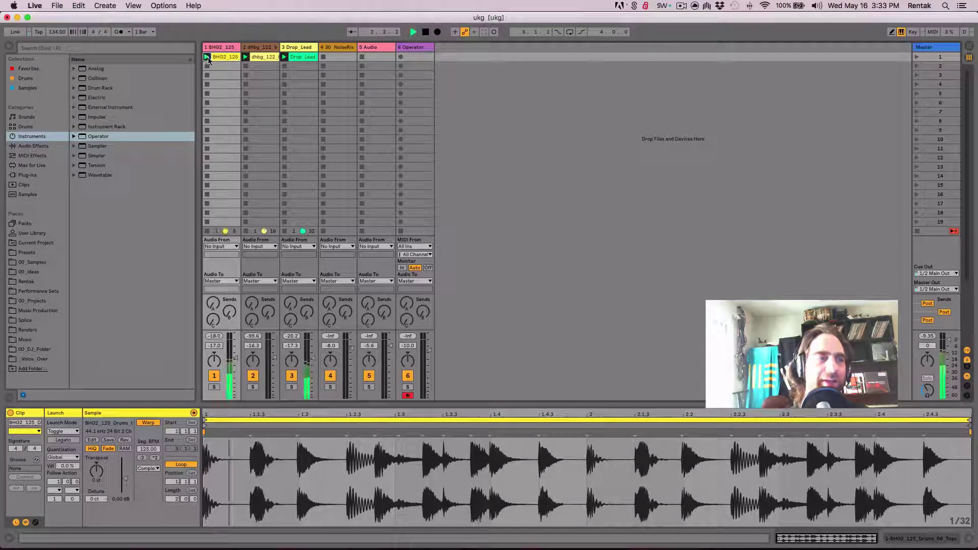
click(918, 65)
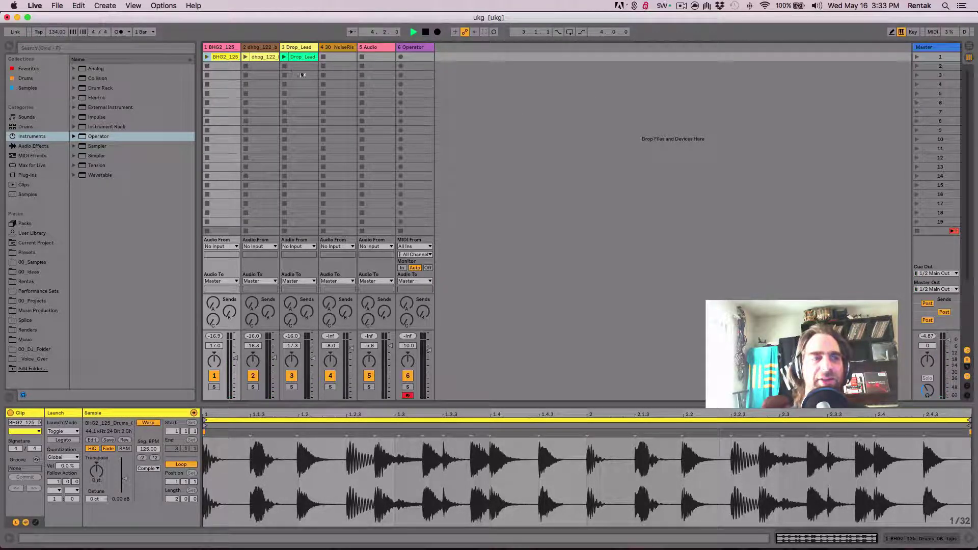
click(918, 58)
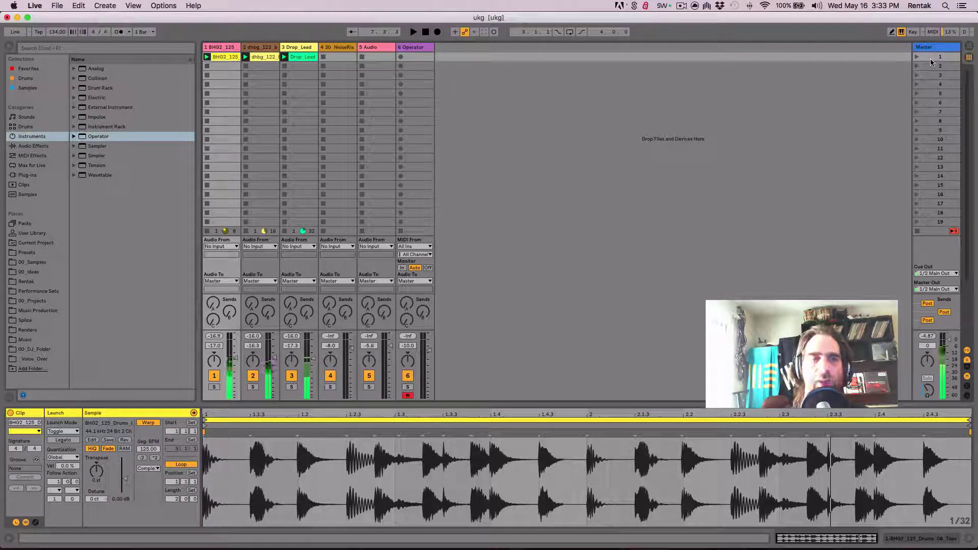
Duplicate scene 1's BHG2_125, dhbg_122 and Drop_Lead clips three times to fill scenes 2 to 4
click(932, 60)
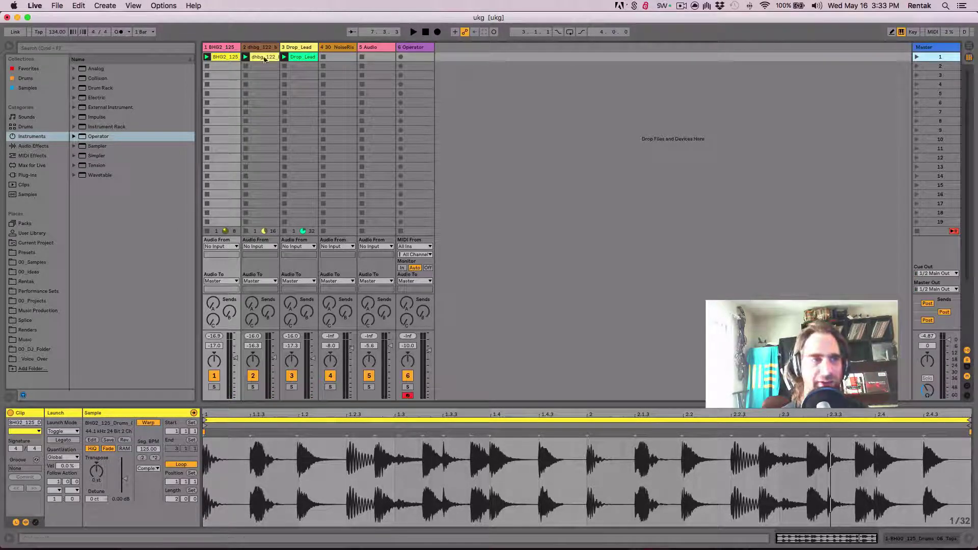
shift+click(298, 60)
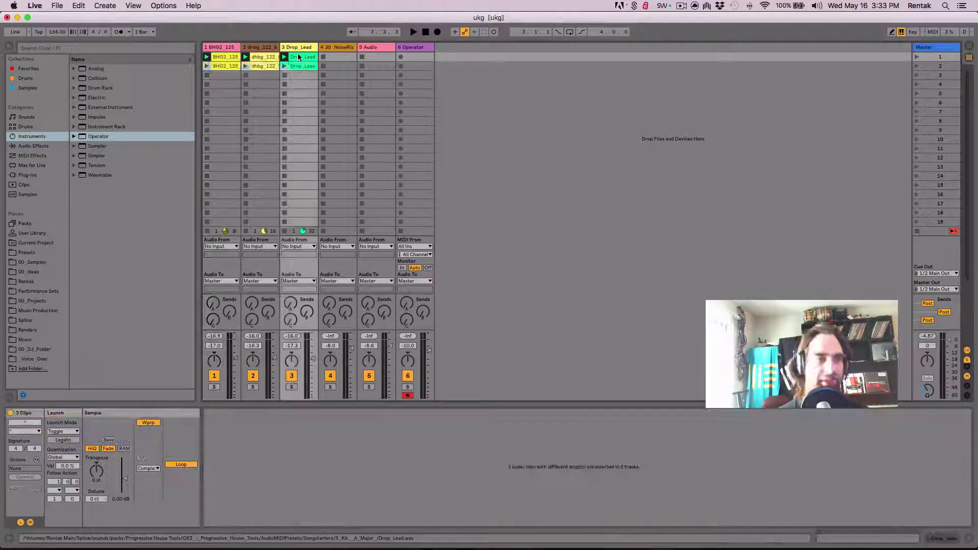
key(super+d)
key(super+d)
key(super+d)
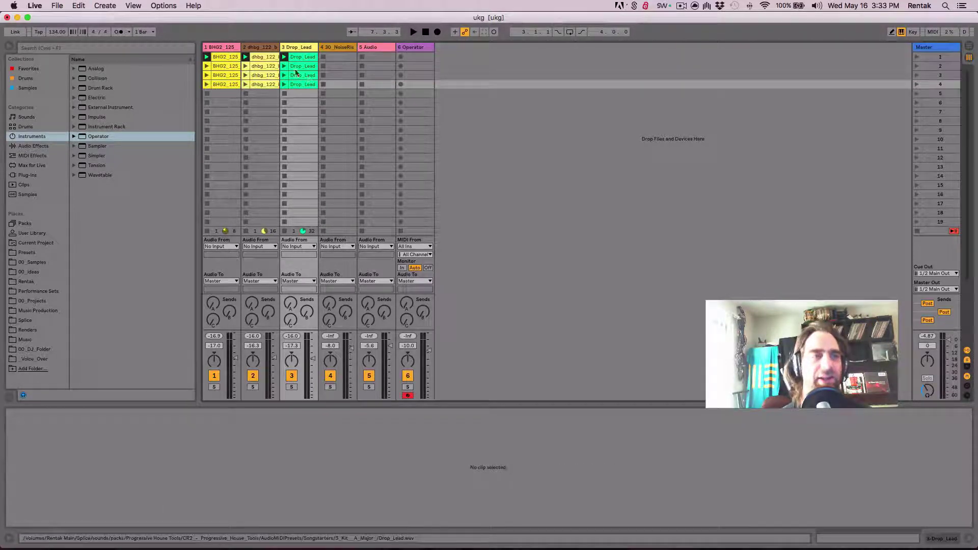
Delete the BHG2_125 clips from scenes 1 and 2 and the dhbg_122 clips from scenes 1 and 4
click(235, 59)
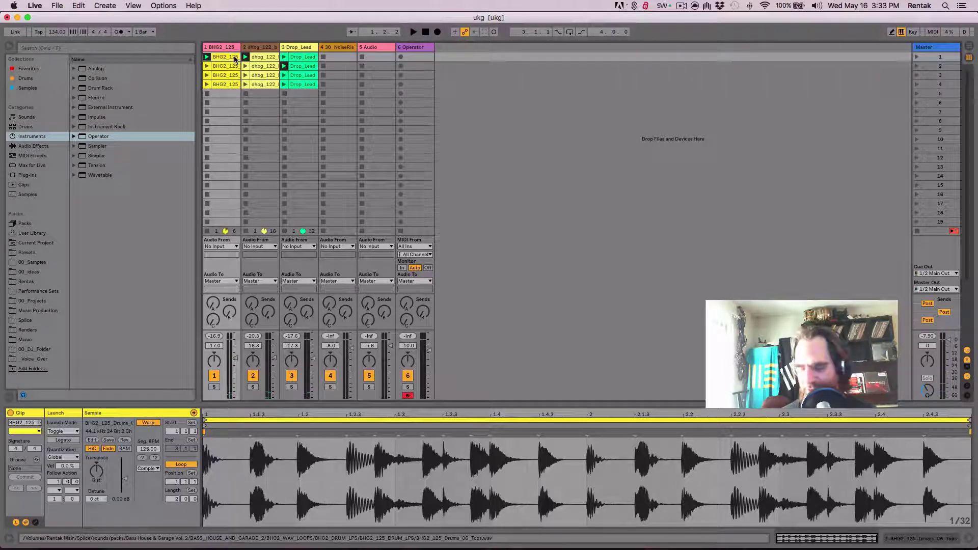
key(Delete)
click(265, 58)
key(Delete)
click(236, 66)
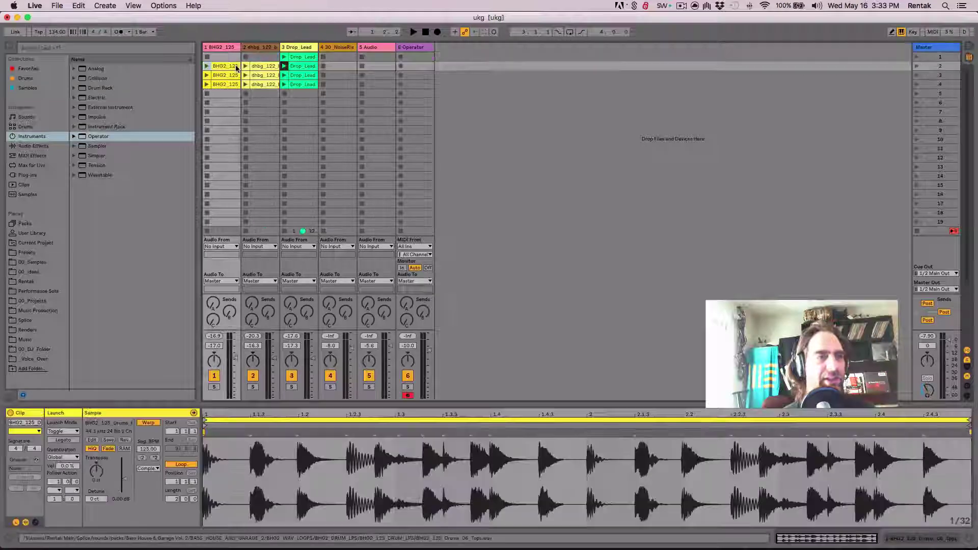
key(Delete)
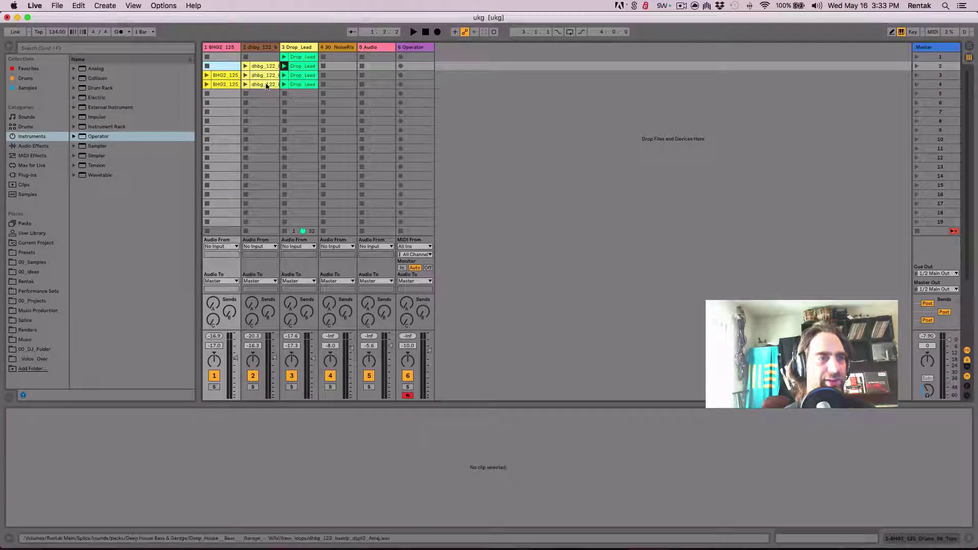
click(265, 85)
key(Delete)
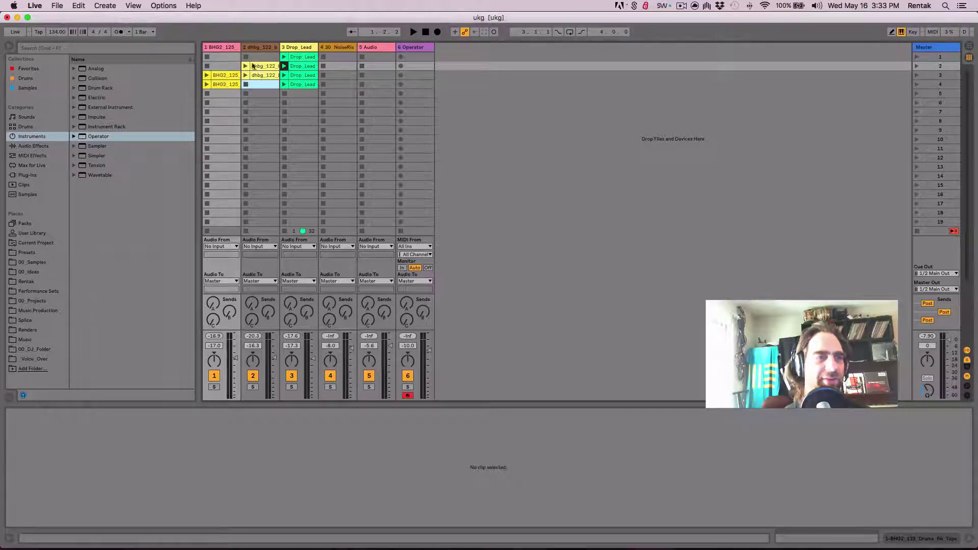
Duplicate scene 3's BHG2_125, dhbg_122 and Drop_Lead clips into scene 5
click(226, 65)
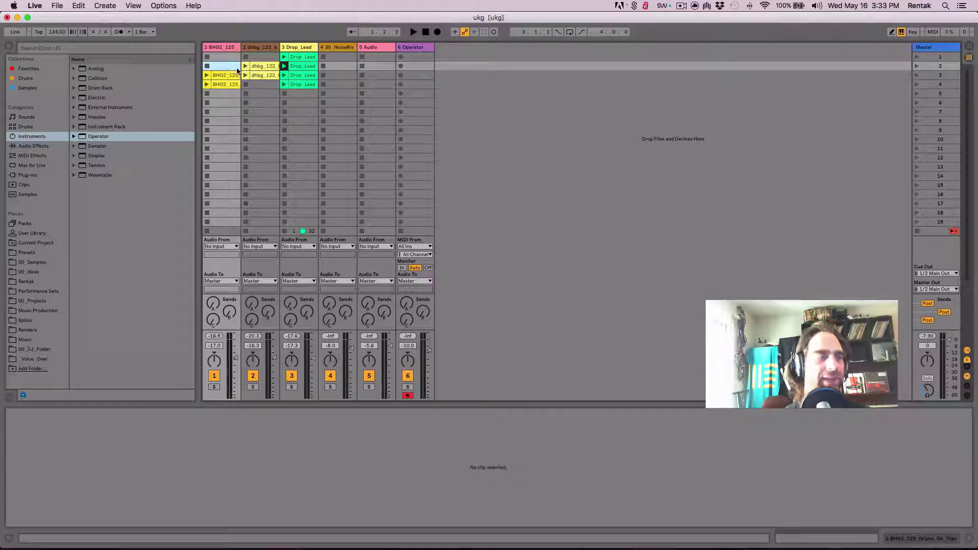
click(229, 76)
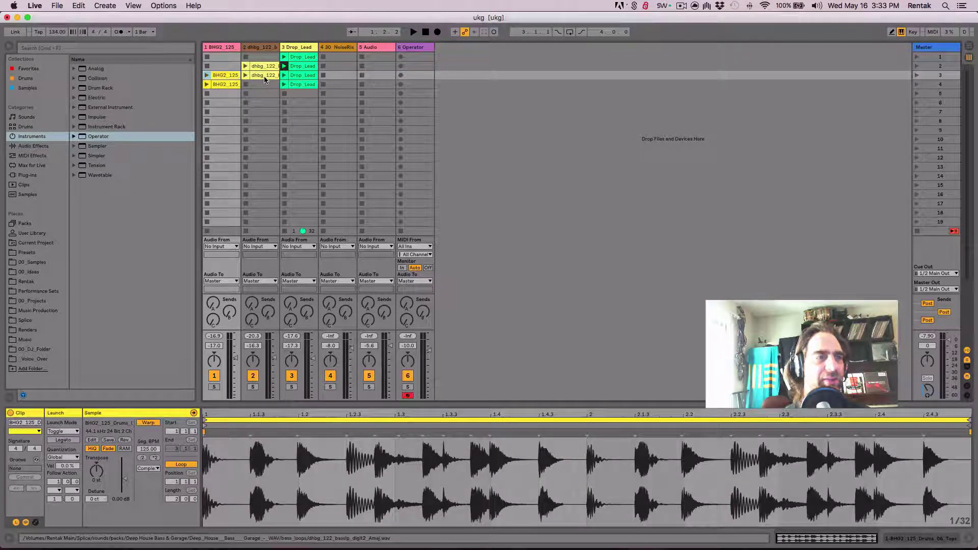
click(266, 83)
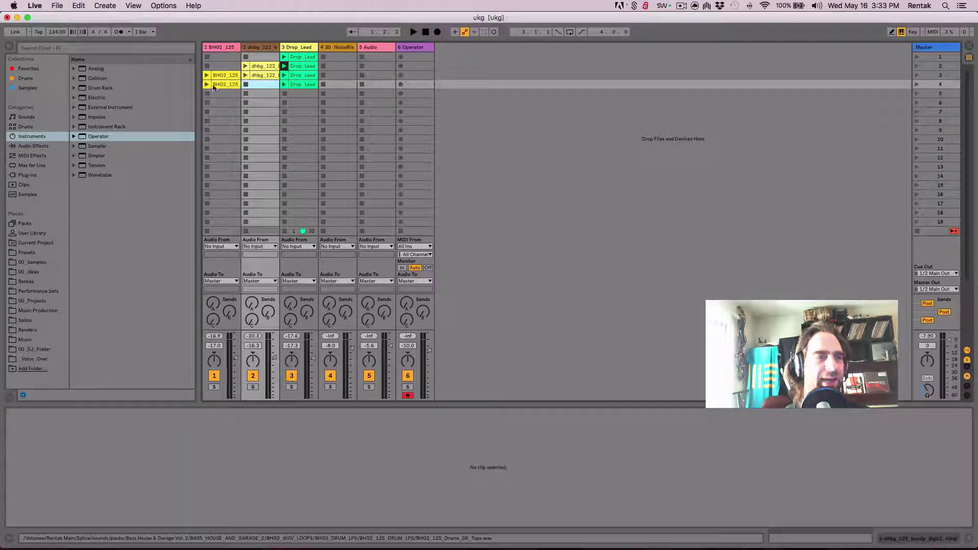
click(226, 76)
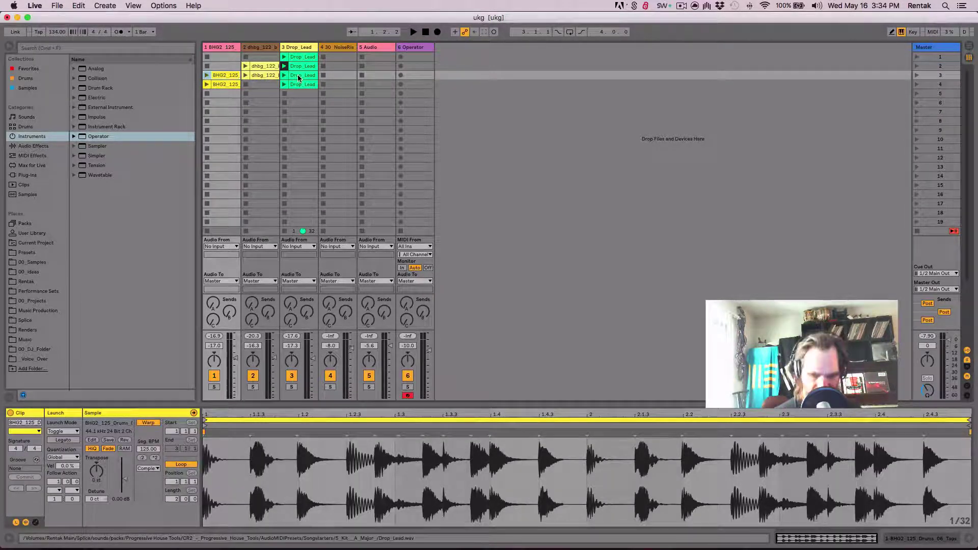
shift+click(298, 75)
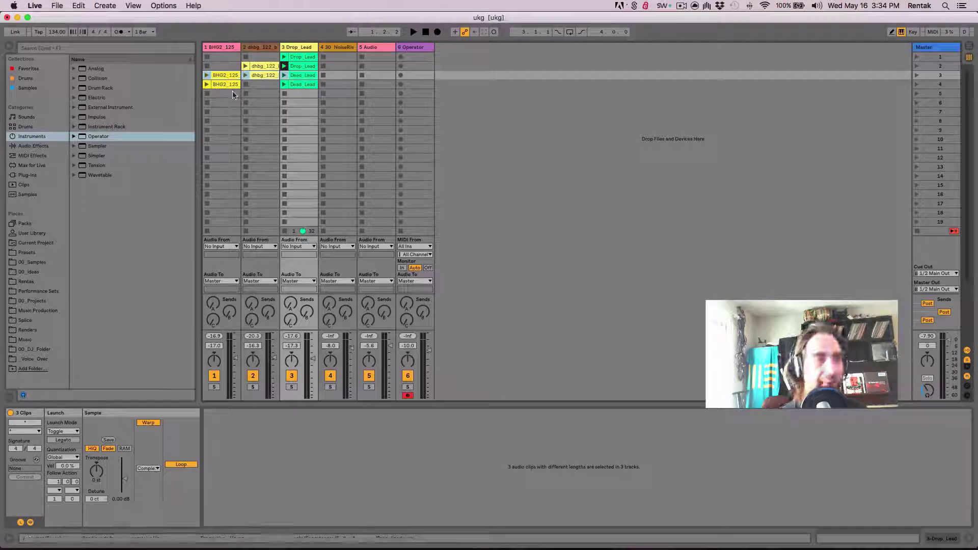
key(super+d)
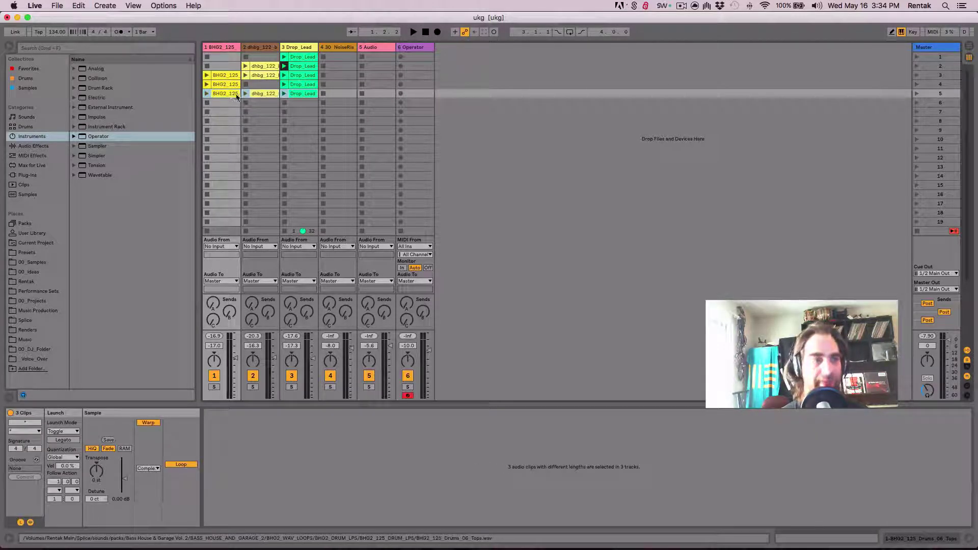
Launch scenes 1 to 5 one after another to play the arrangement, stopping playback at the end
click(942, 67)
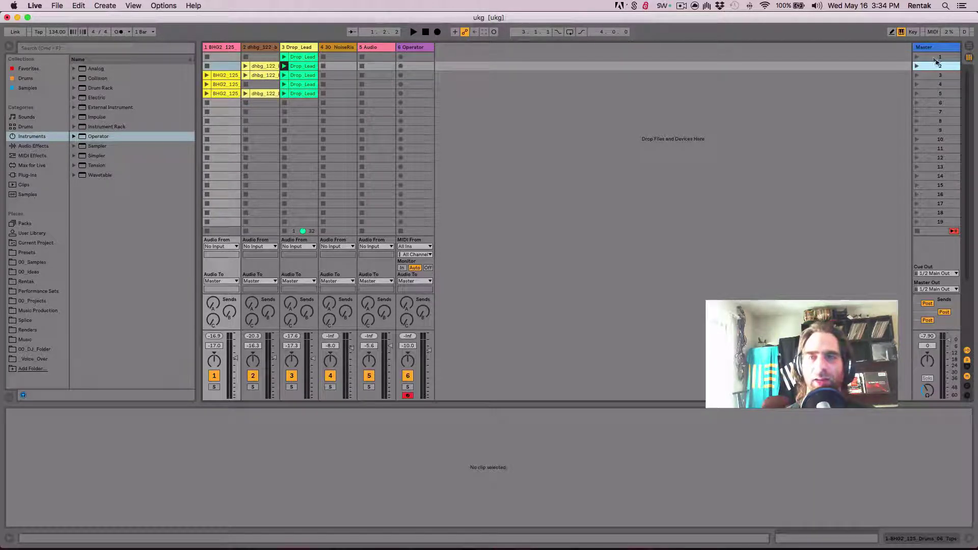
click(942, 57)
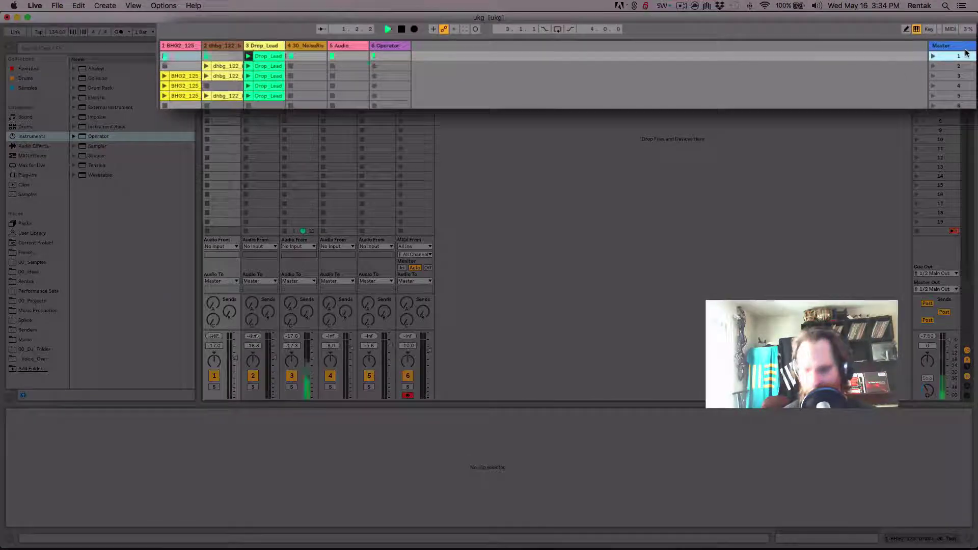
key(Return)
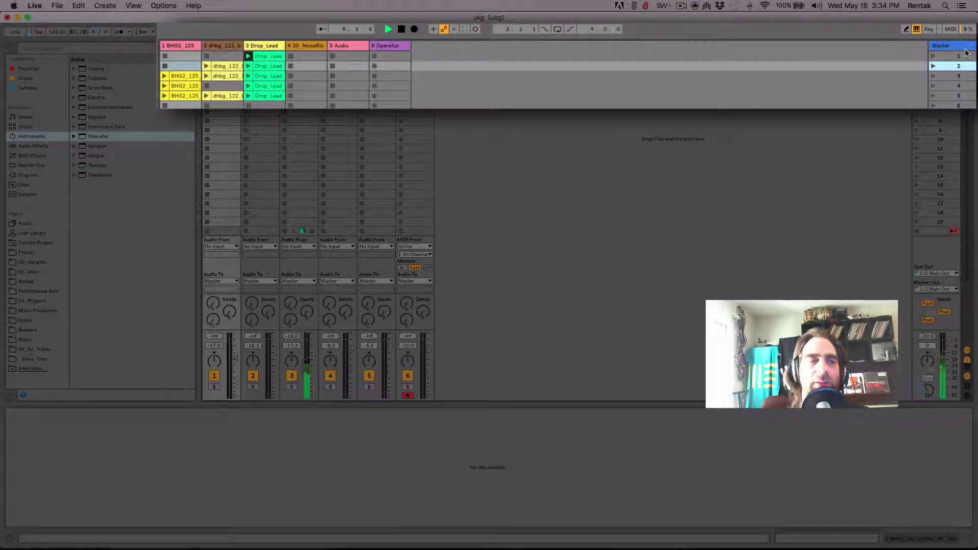
key(Return)
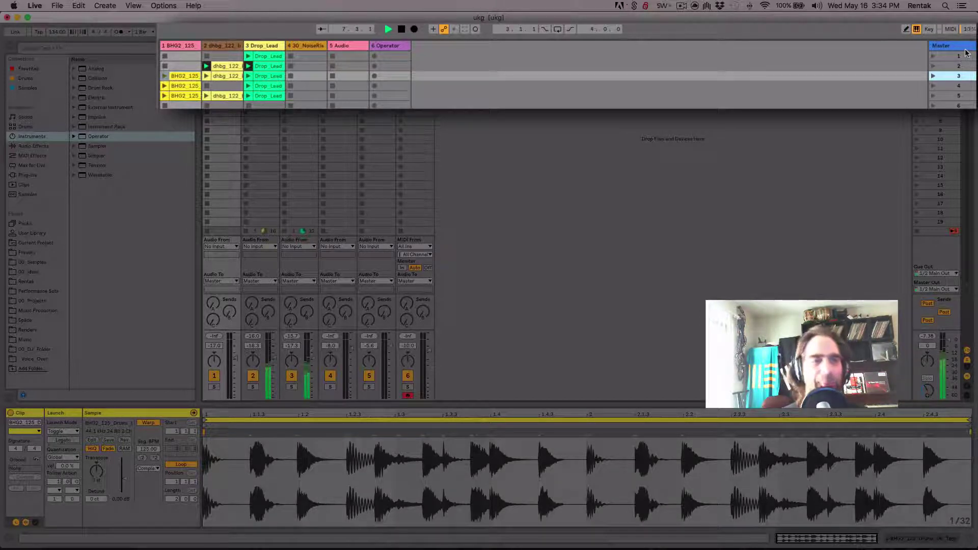
key(Return)
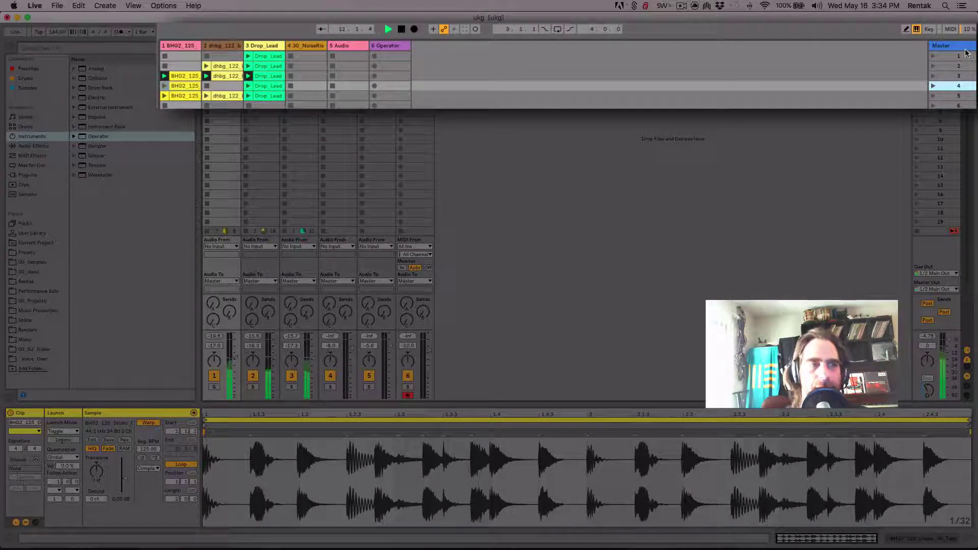
key(Return)
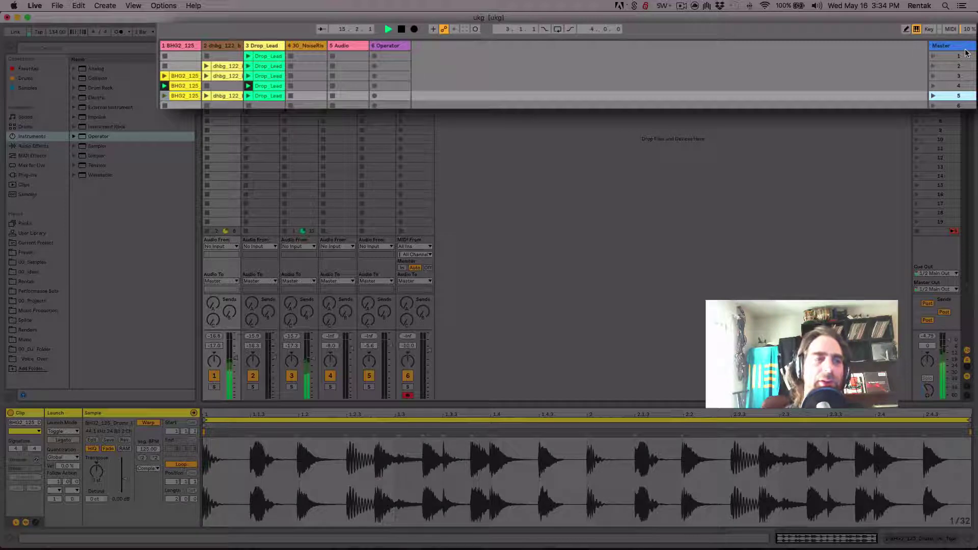
key(Return)
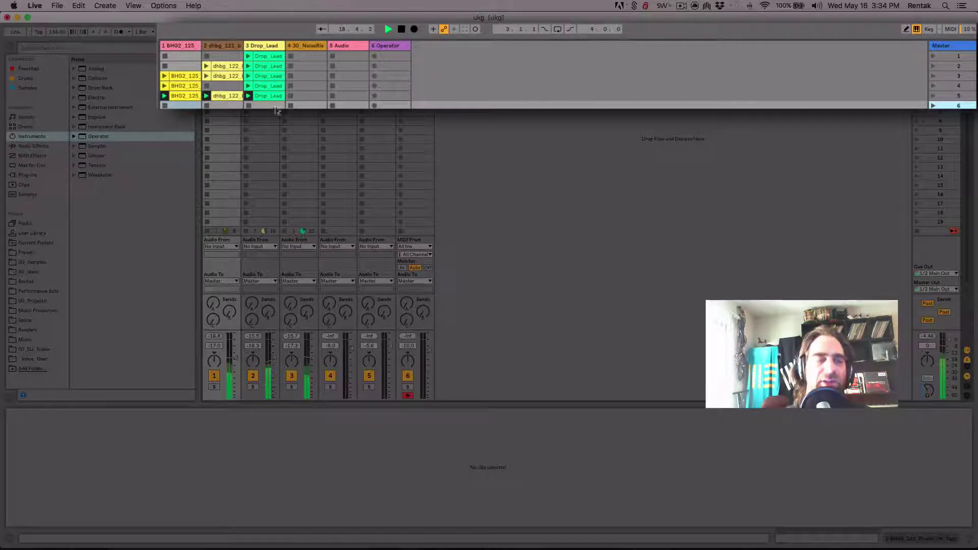
key(space)
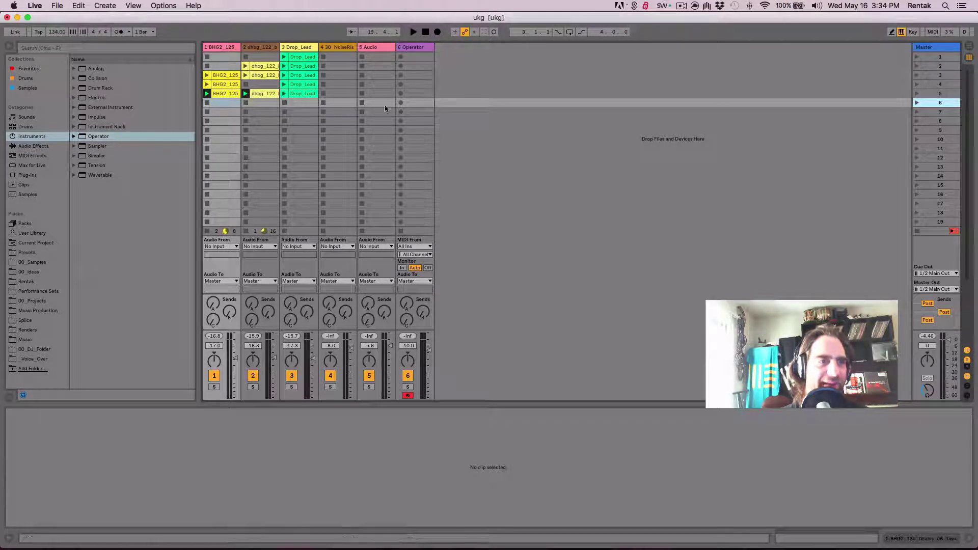
Duplicate scene 5's BHG2_125 and dhbg_122 clips into scene 6, leaving its Drop_Lead slot empty
click(413, 33)
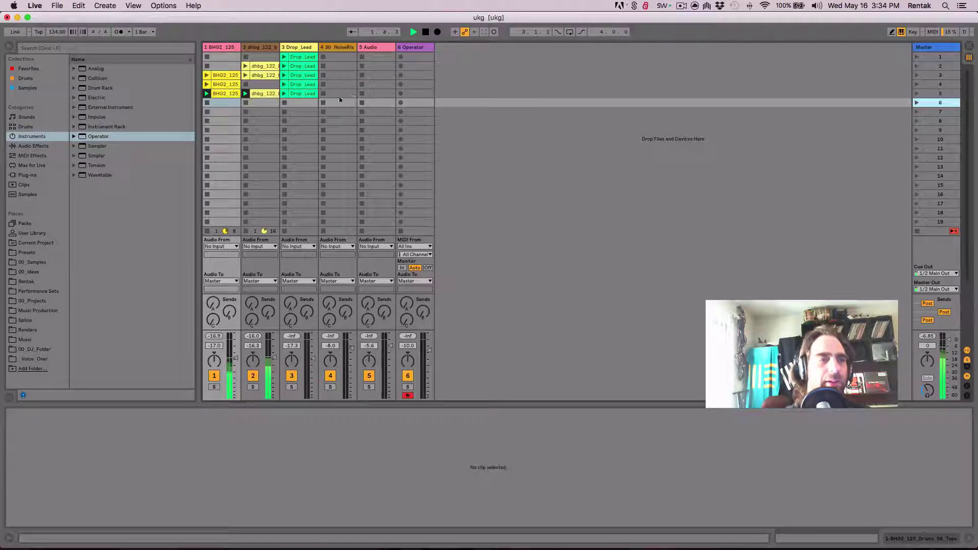
click(245, 95)
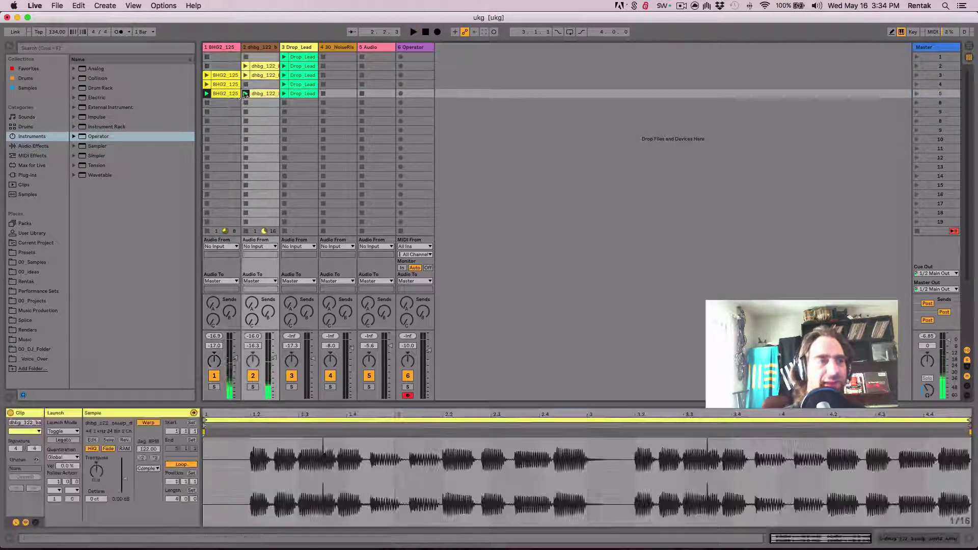
shift+click(220, 95)
key(super+d)
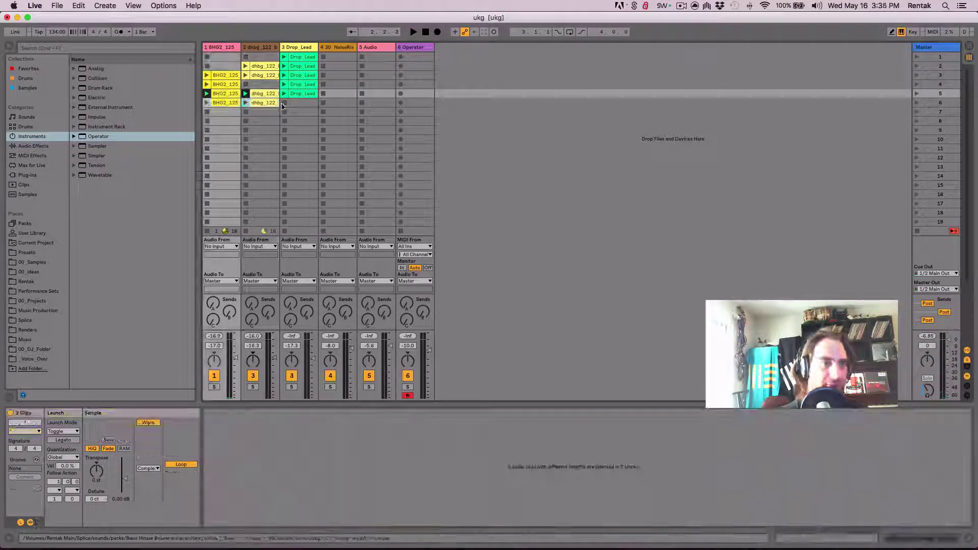
click(301, 104)
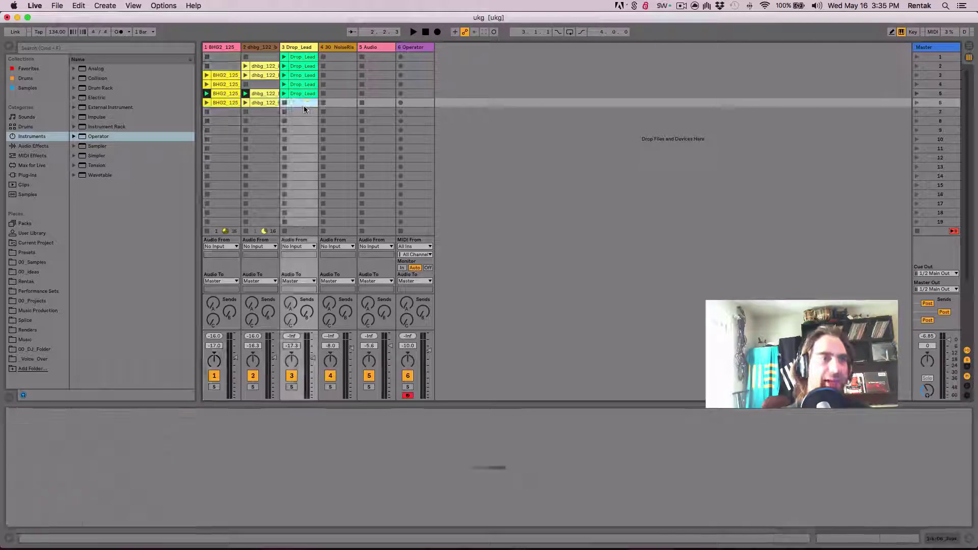
Launch scene 5 and switch playback to scene 6 to hear the section without Drop_Lead
click(916, 95)
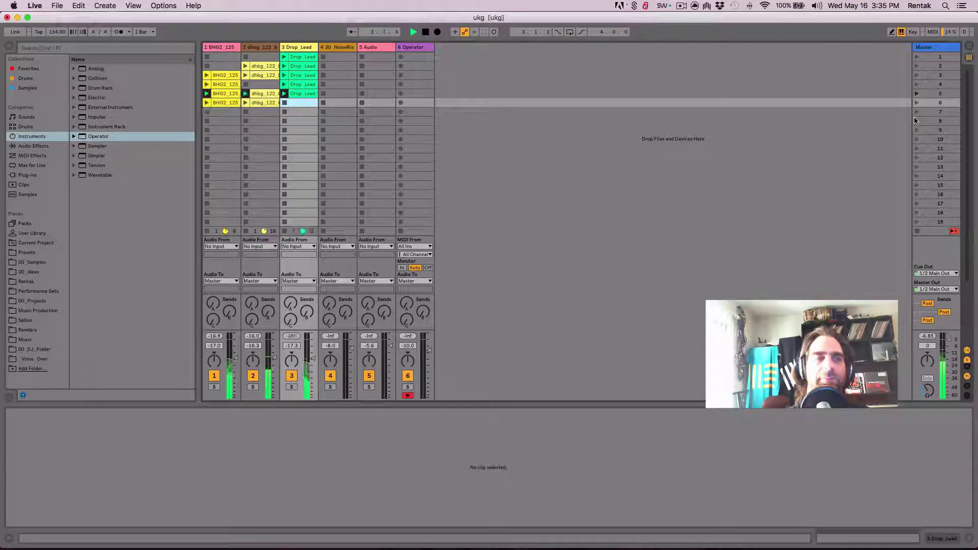
click(916, 112)
click(917, 103)
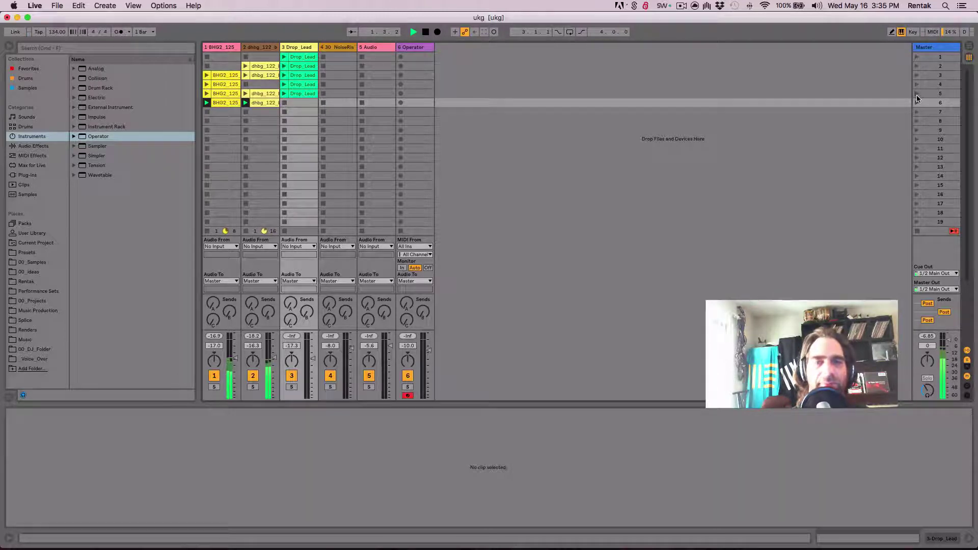
Relaunch scene 5 to bring Drop_Lead back, return to scene 6, and stop playback
click(917, 95)
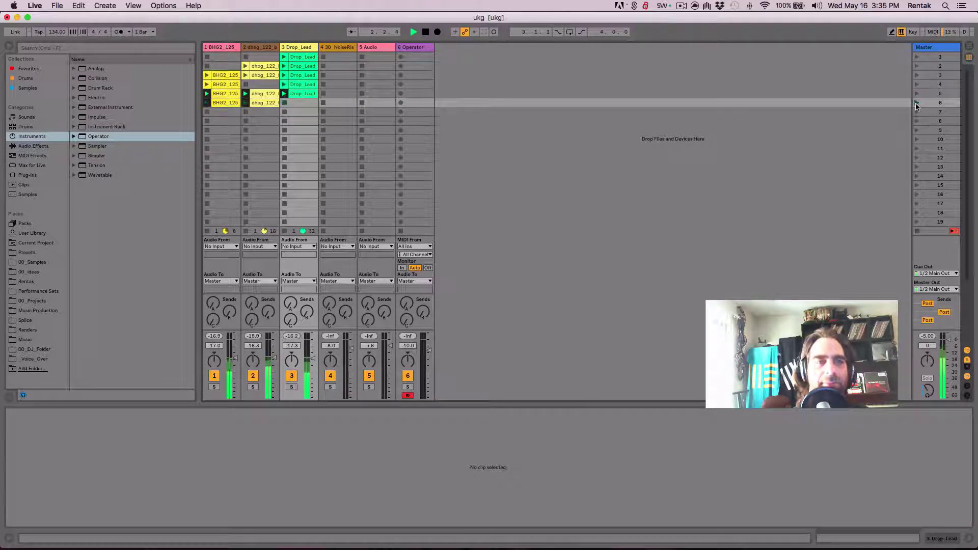
click(916, 94)
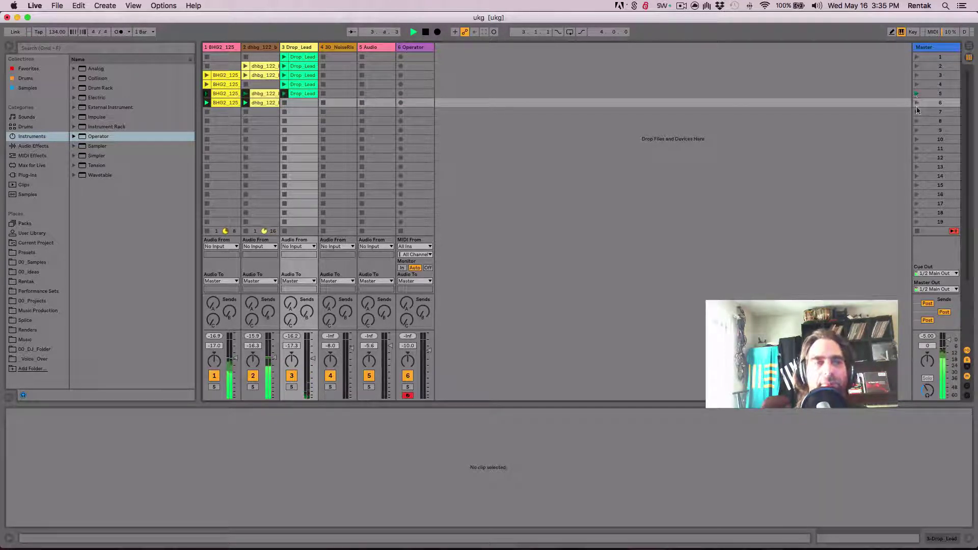
click(917, 103)
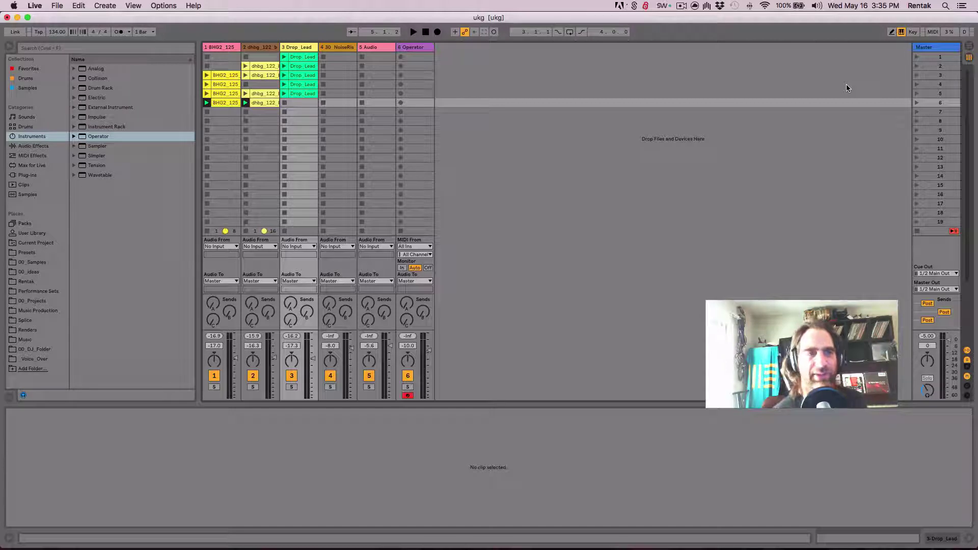
Look through the audio input sources of the BHG2_125 track and the MIDI input sources of the Operator track
click(420, 187)
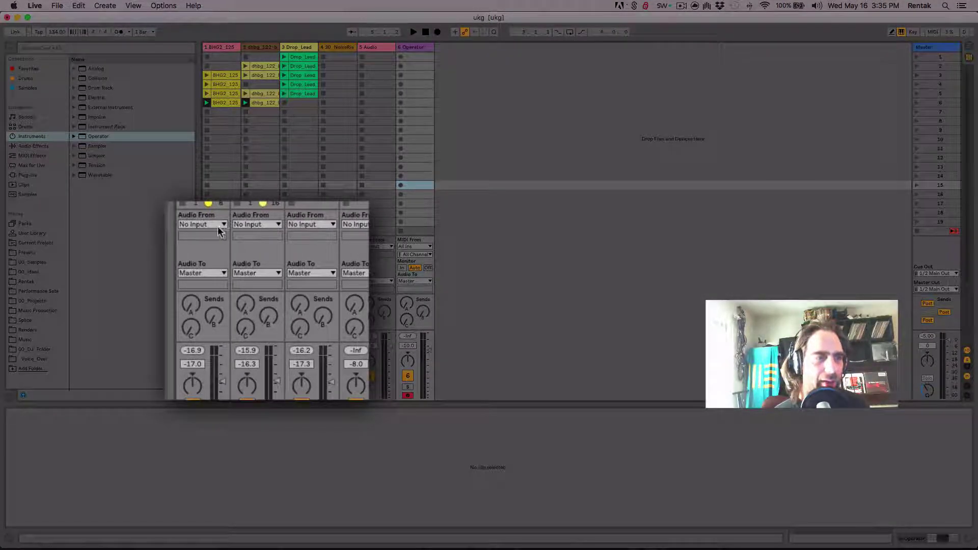
click(219, 226)
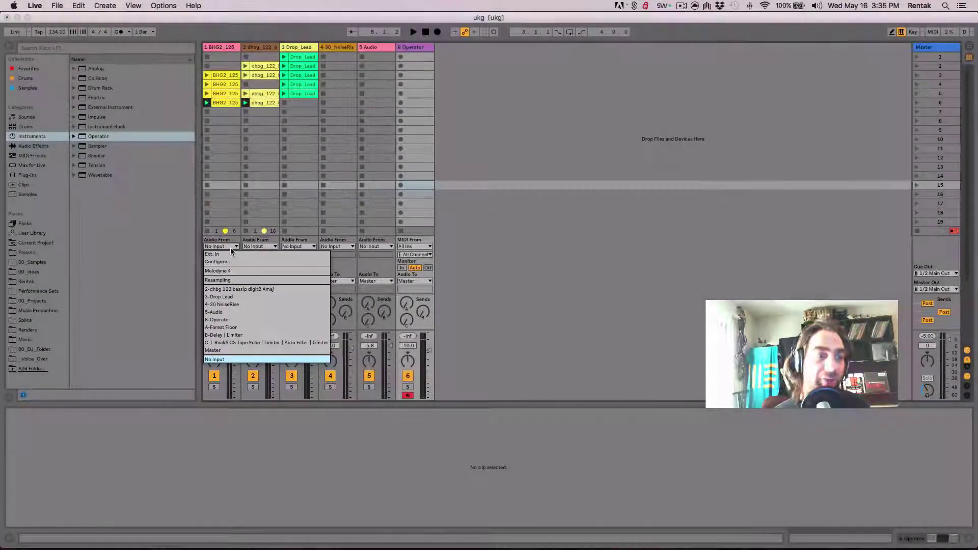
click(231, 248)
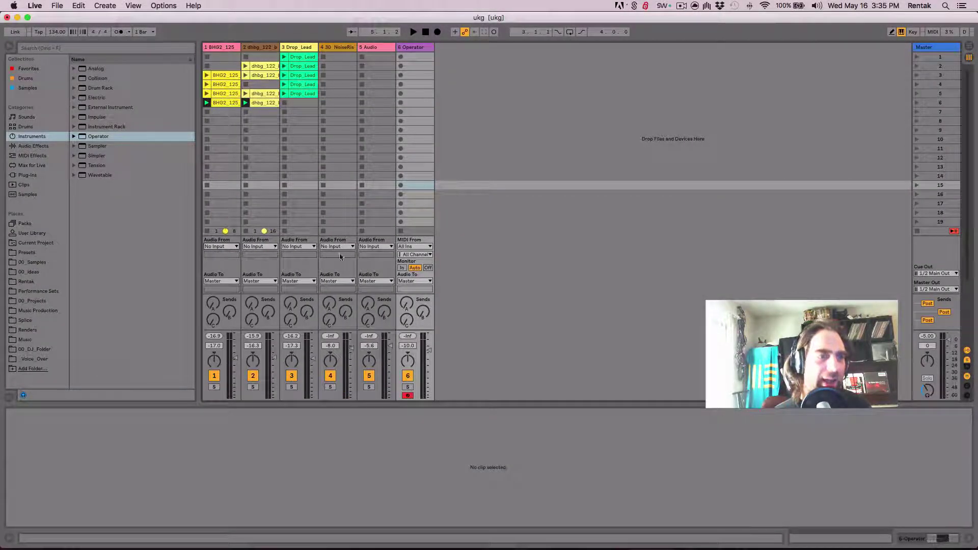
click(417, 247)
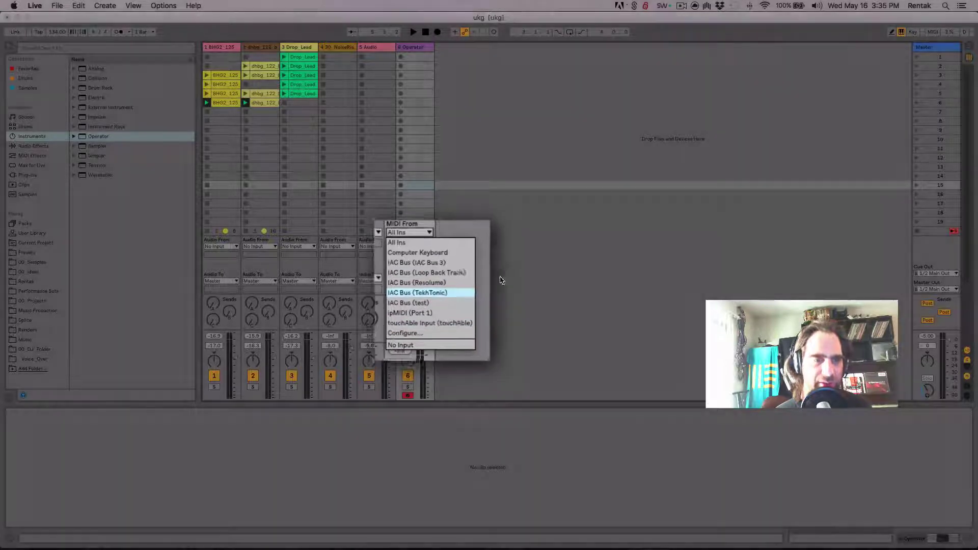
click(501, 280)
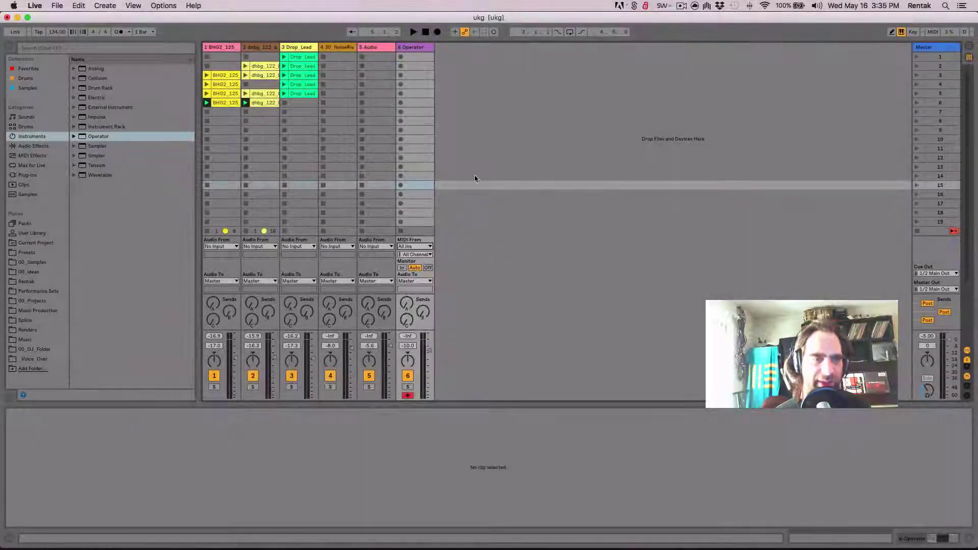
Look through the audio output destinations of the BHG2_125 and Operator tracks without changing either one
click(227, 282)
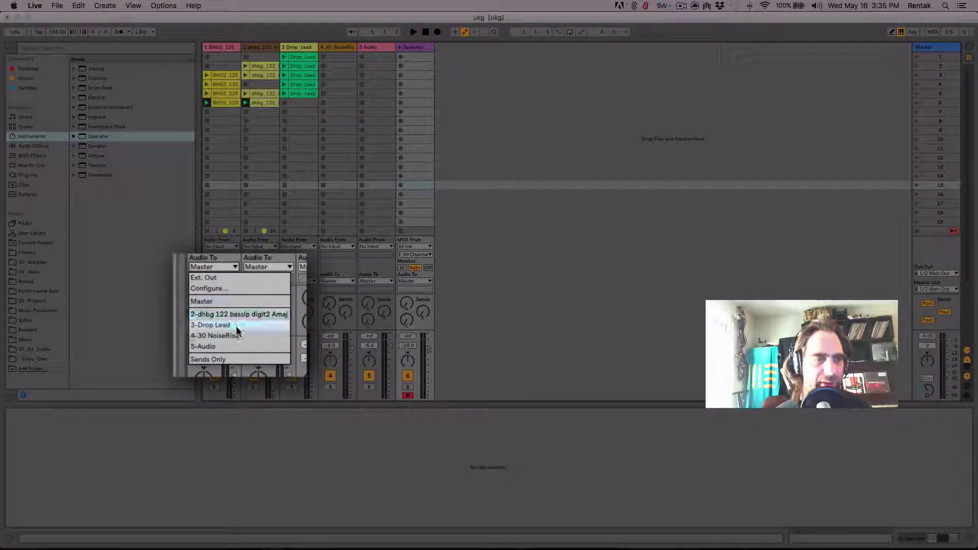
click(223, 276)
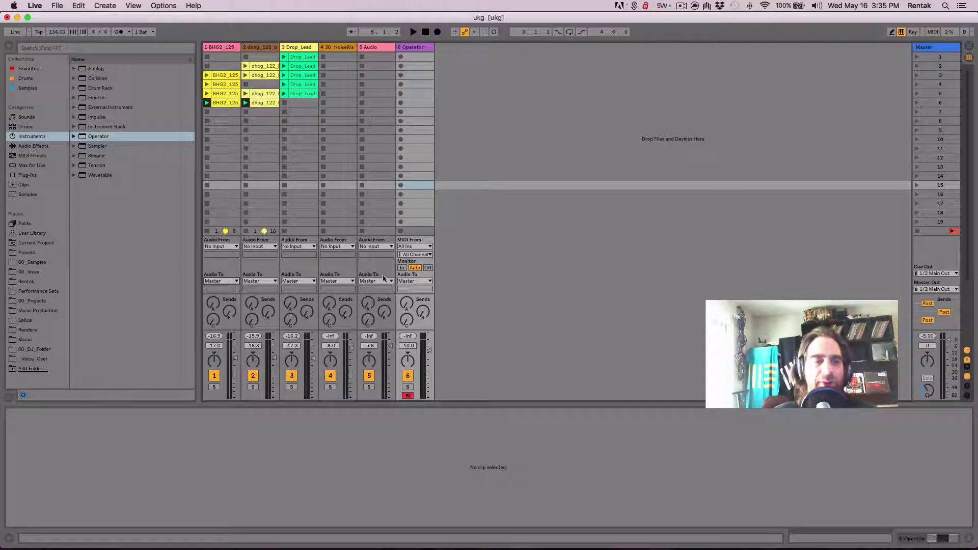
click(416, 281)
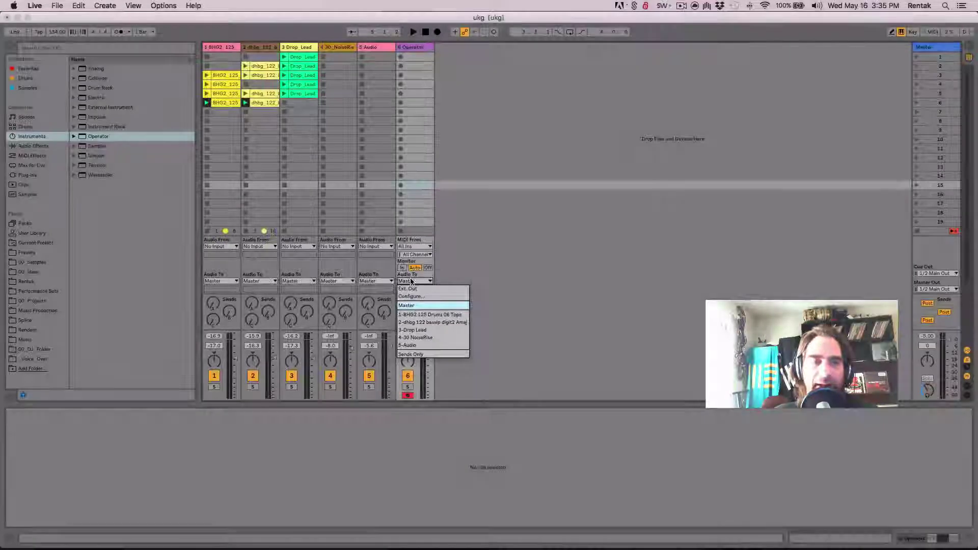
click(458, 77)
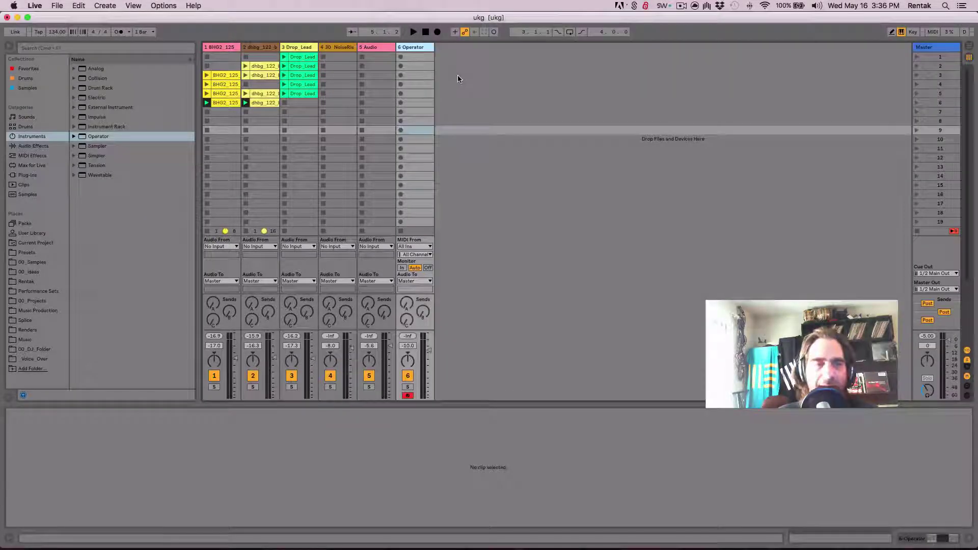
Insert a MIDI track after the Operator track and look through its MIDI output destinations
right_click(457, 77)
click(483, 95)
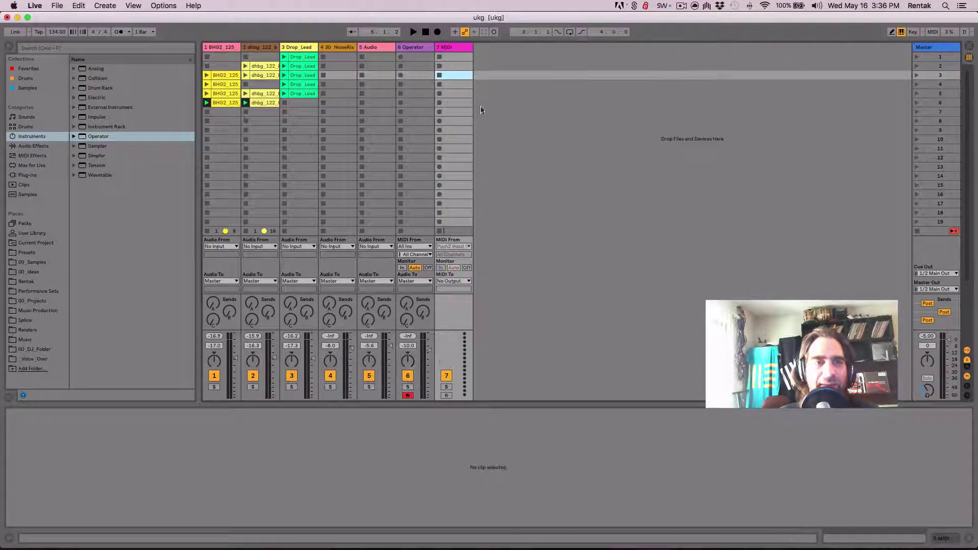
click(465, 279)
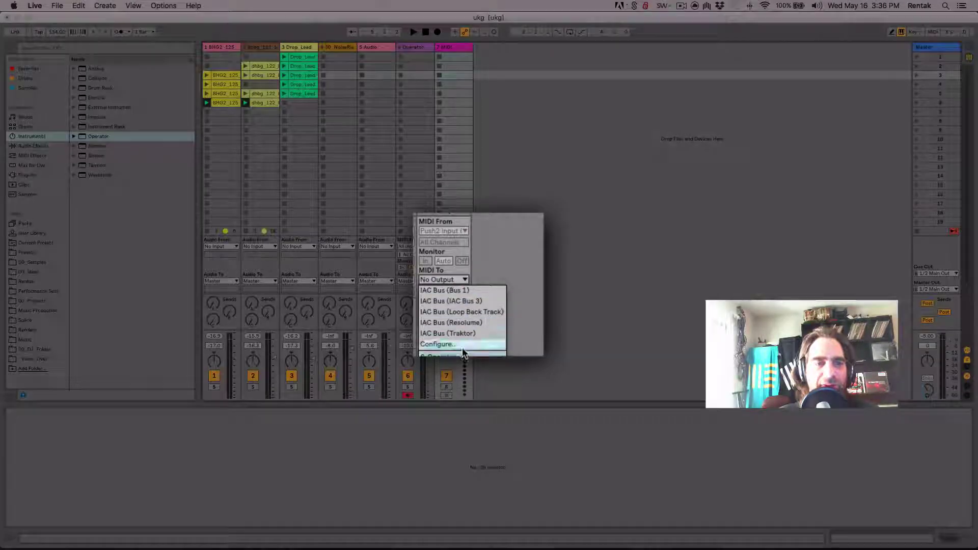
click(528, 222)
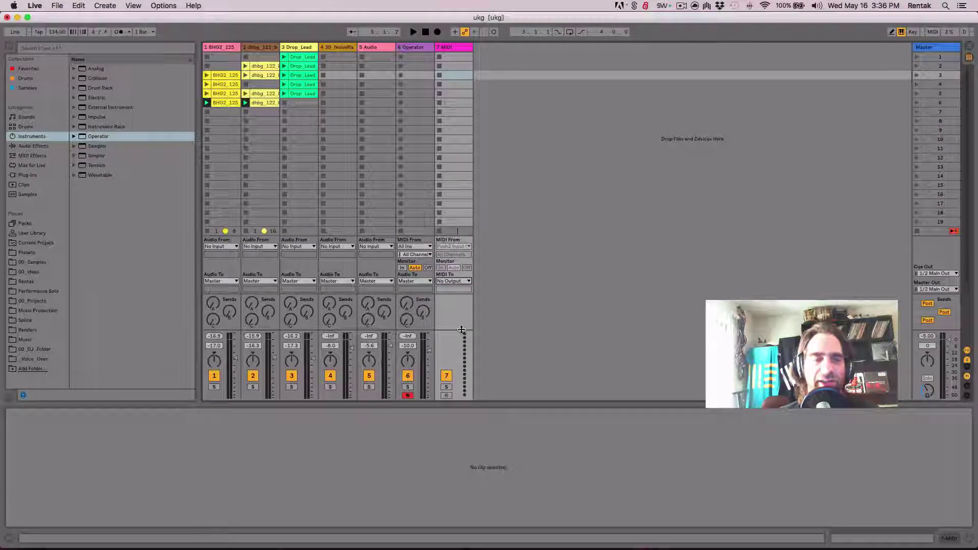
Enlarge the mixer section to show the detailed level meters and set the 30 NoiseRise track's volume to -5.0 dB
drag(462, 330, 460, 186)
mouse_move(445, 228)
mouse_down()
mouse_move(433, 284)
mouse_move(437, 338)
mouse_move(433, 281)
mouse_move(447, 240)
mouse_up()
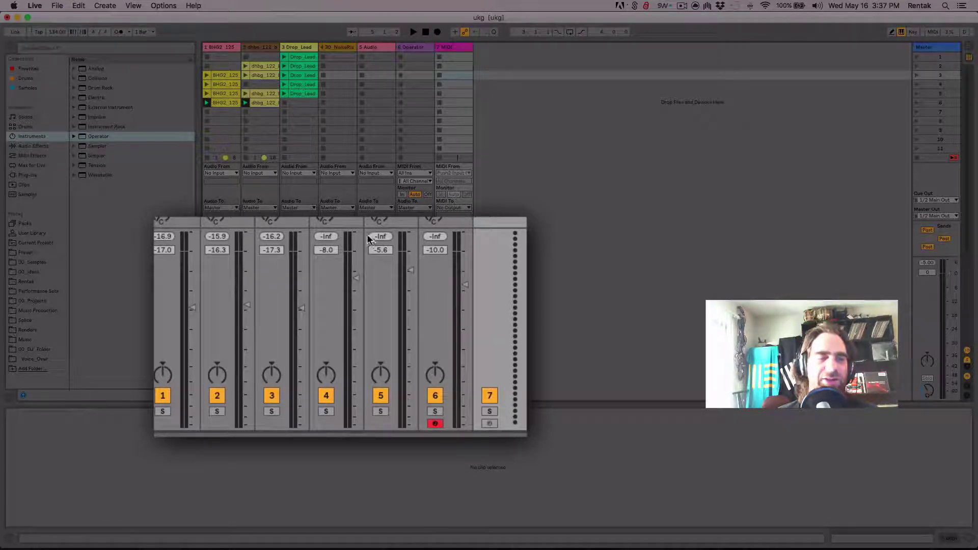
drag(355, 281, 351, 292)
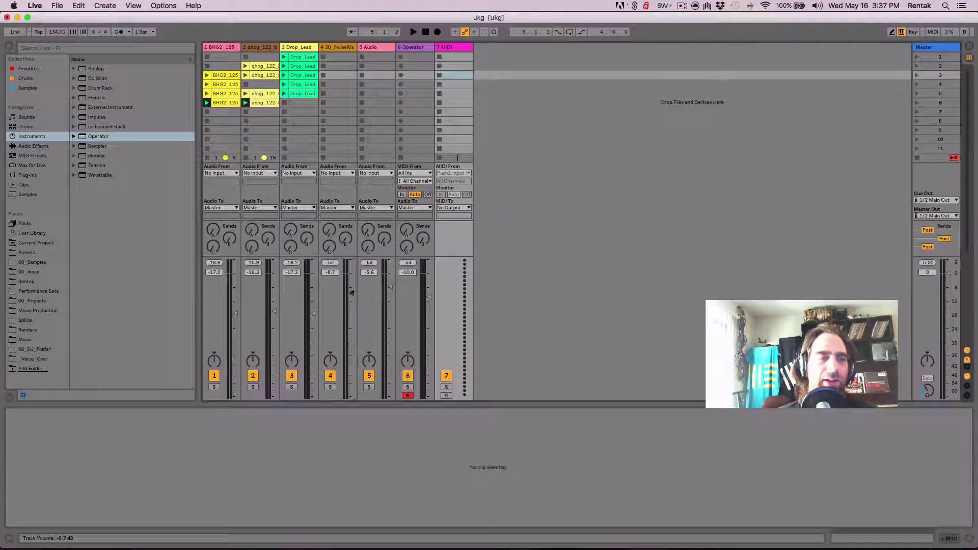
drag(354, 258, 335, 353)
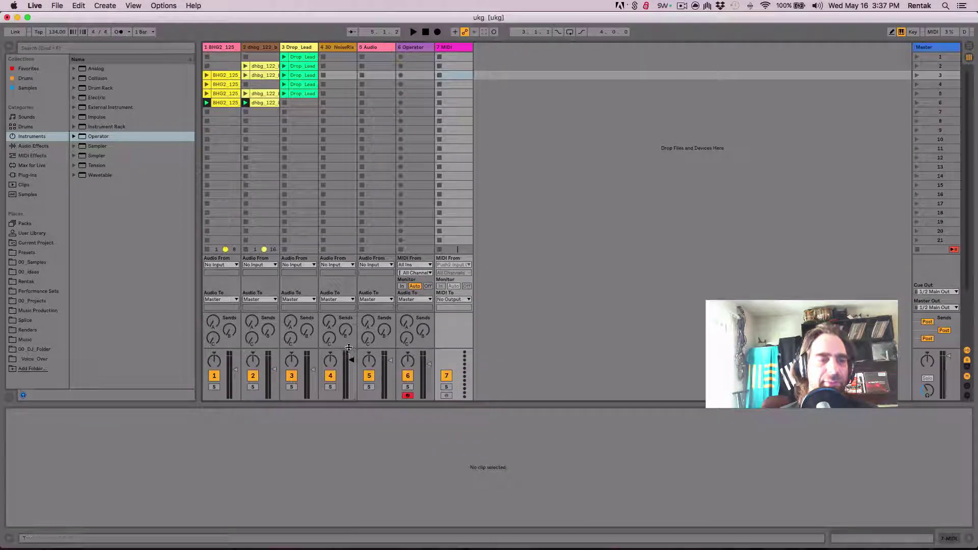
drag(335, 353, 519, 273)
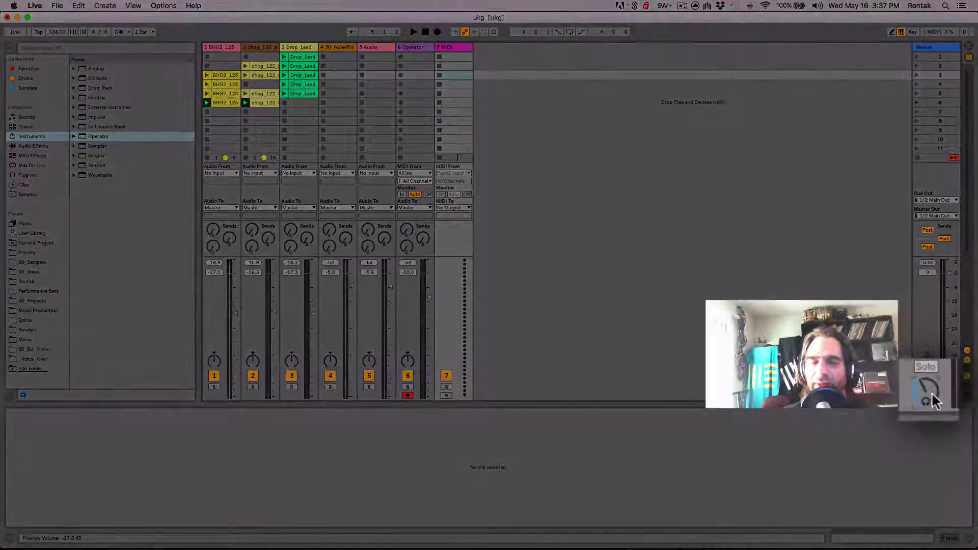
Turn on the metronome, set the preview volume to -13.0 dB during playback, and check the Cue Out options
drag(934, 401, 940, 383)
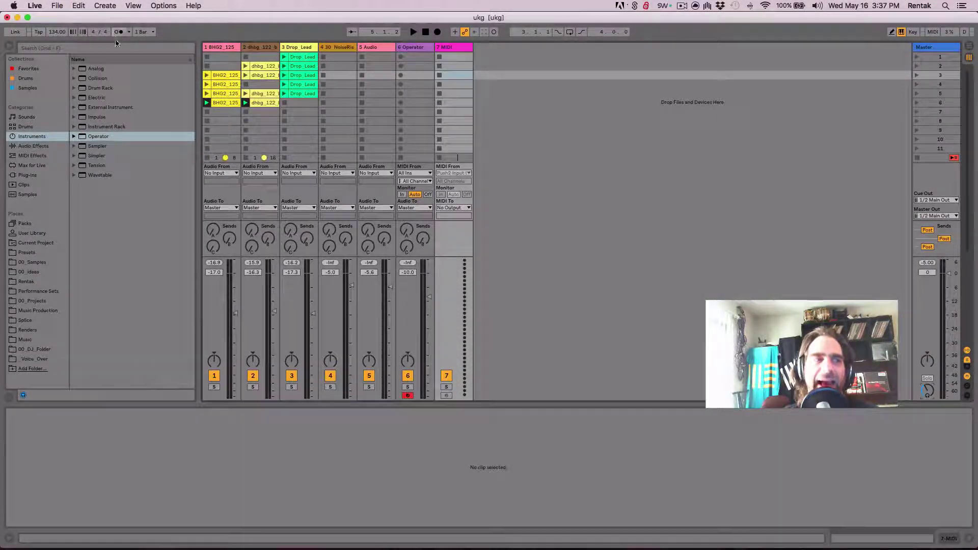
click(118, 32)
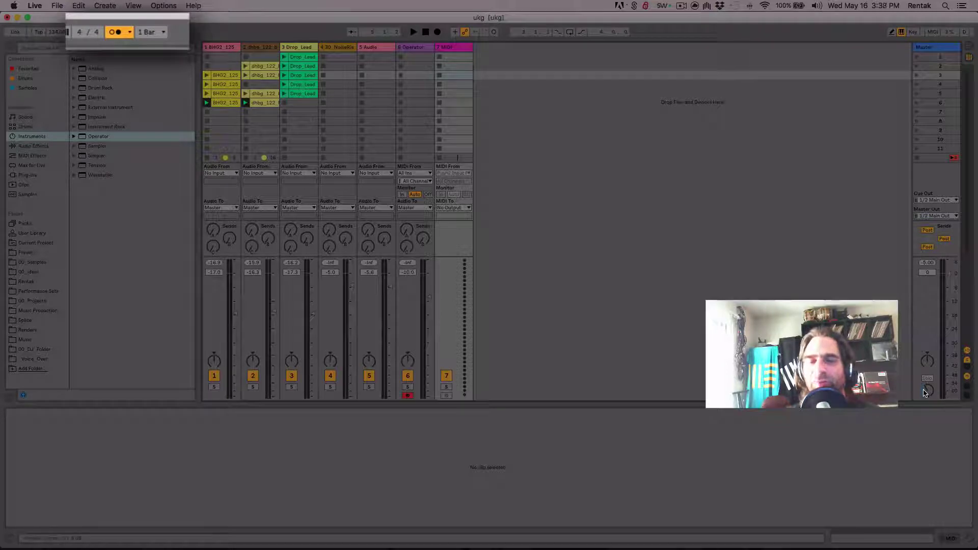
drag(928, 390, 928, 397)
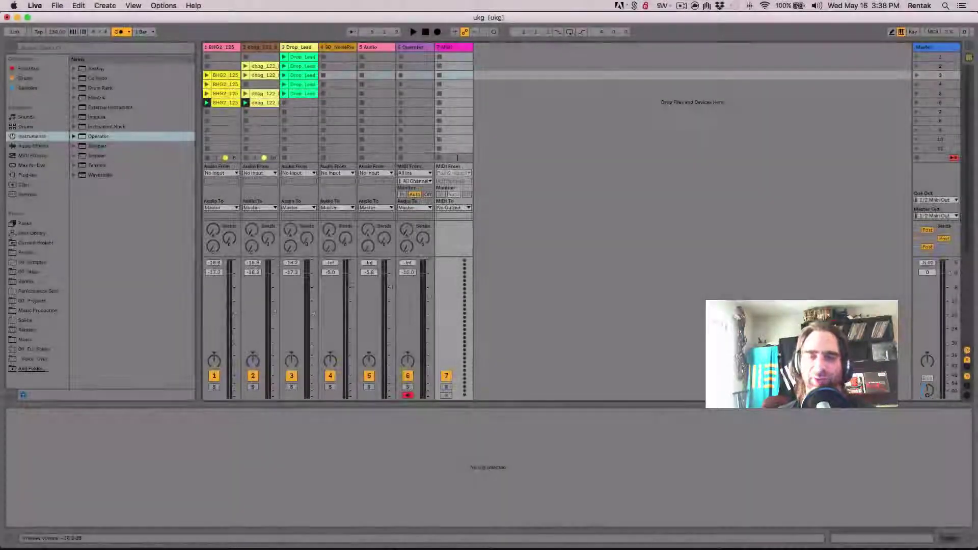
key(space)
drag(928, 396, 928, 393)
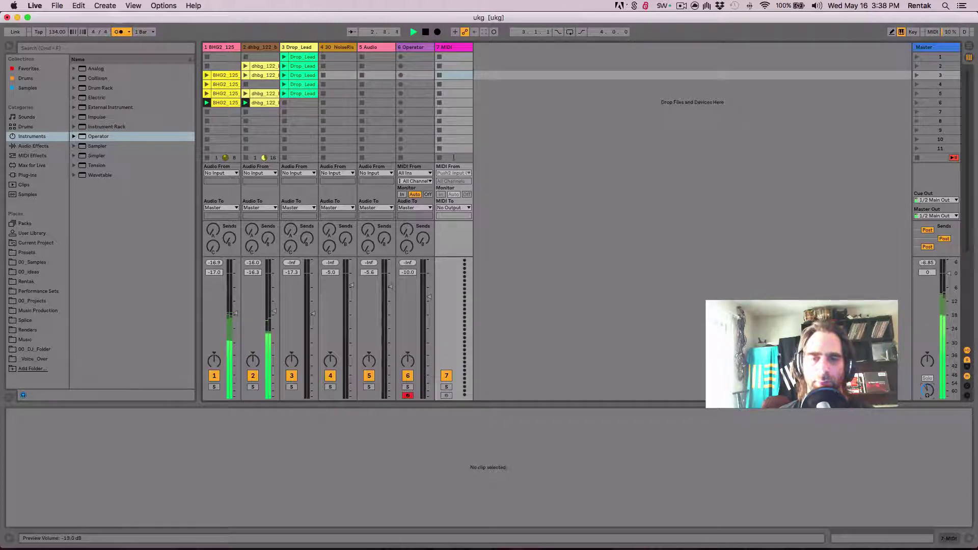
key(space)
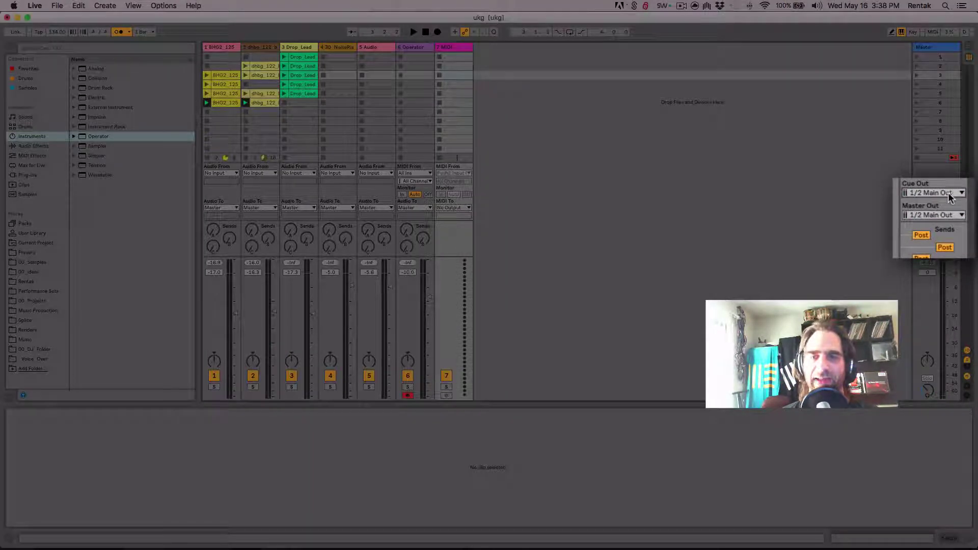
click(936, 200)
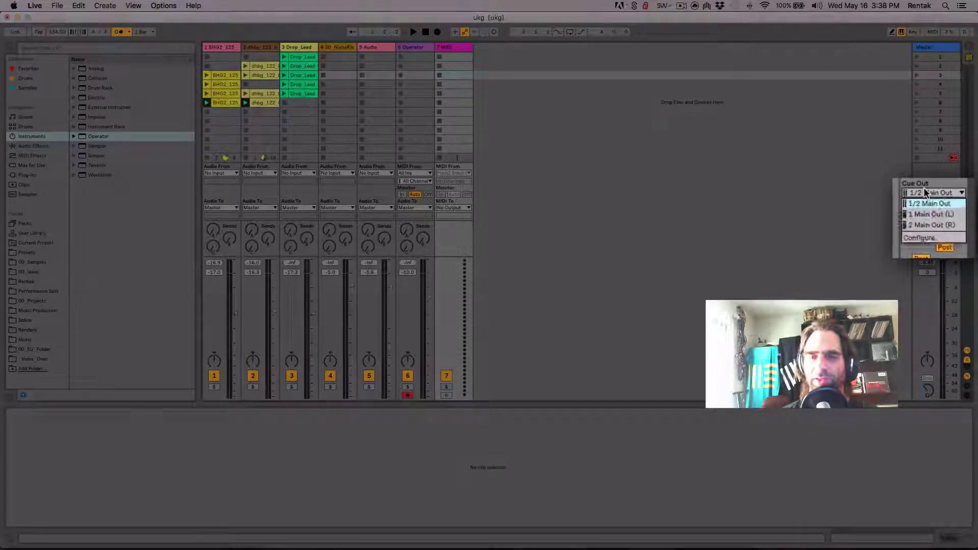
click(936, 199)
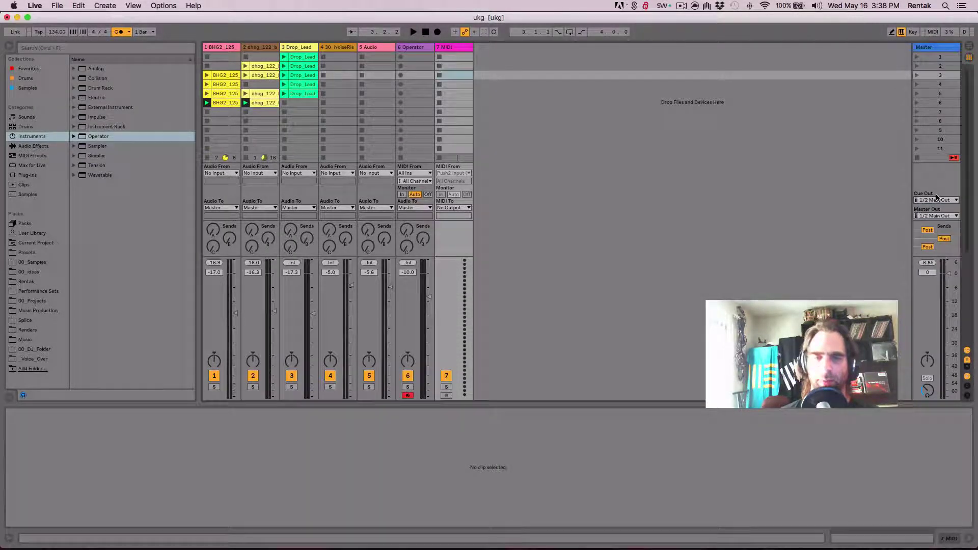
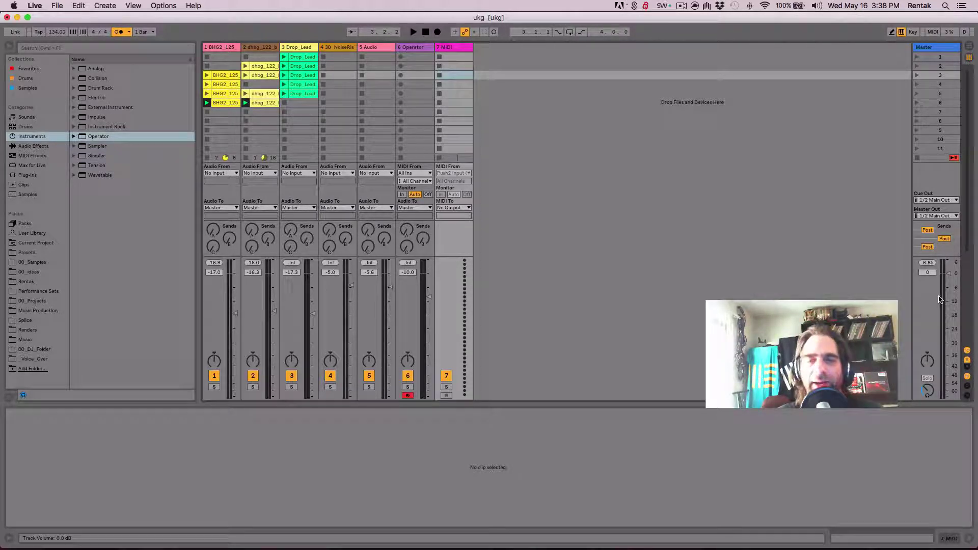
Hide the In/Out, Sends and Mixer sections so that the clip grid fills the Session View
click(966, 373)
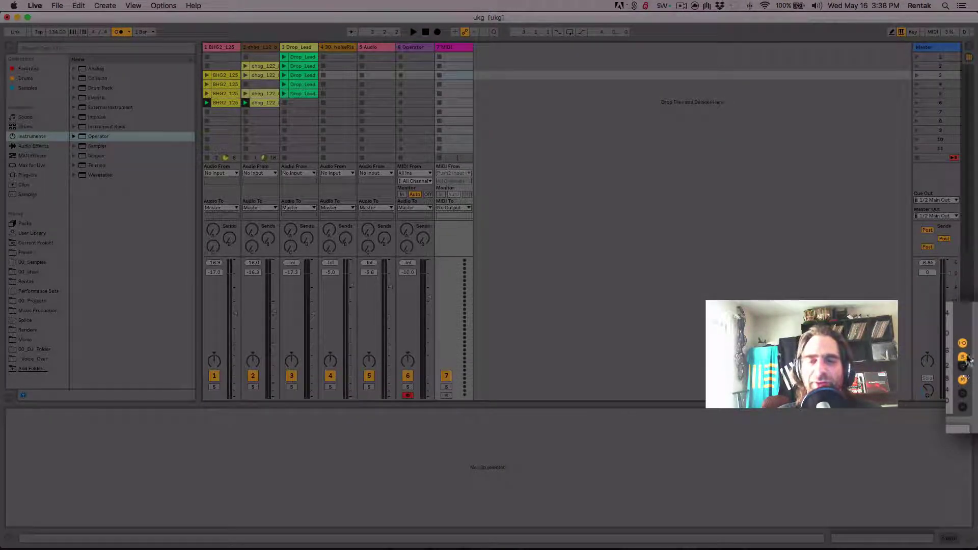
click(968, 358)
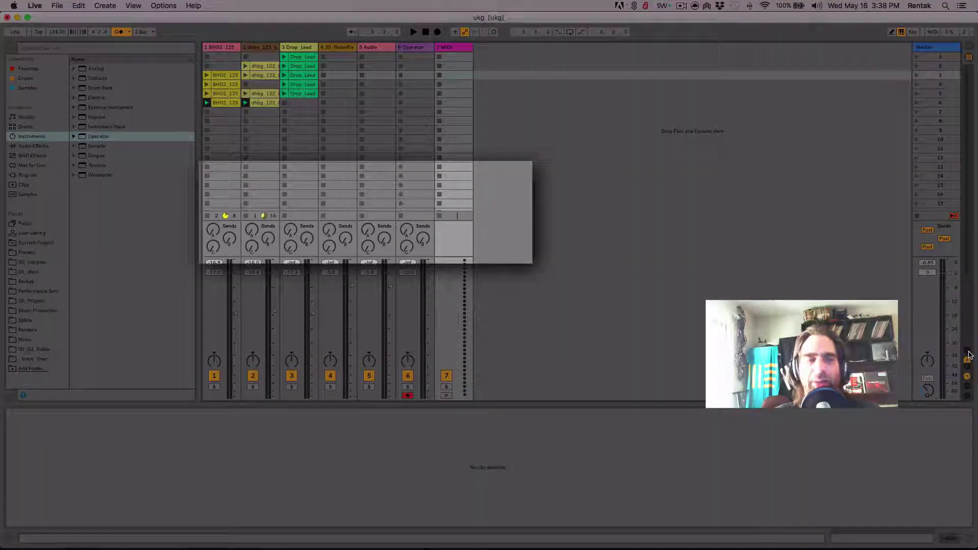
click(968, 363)
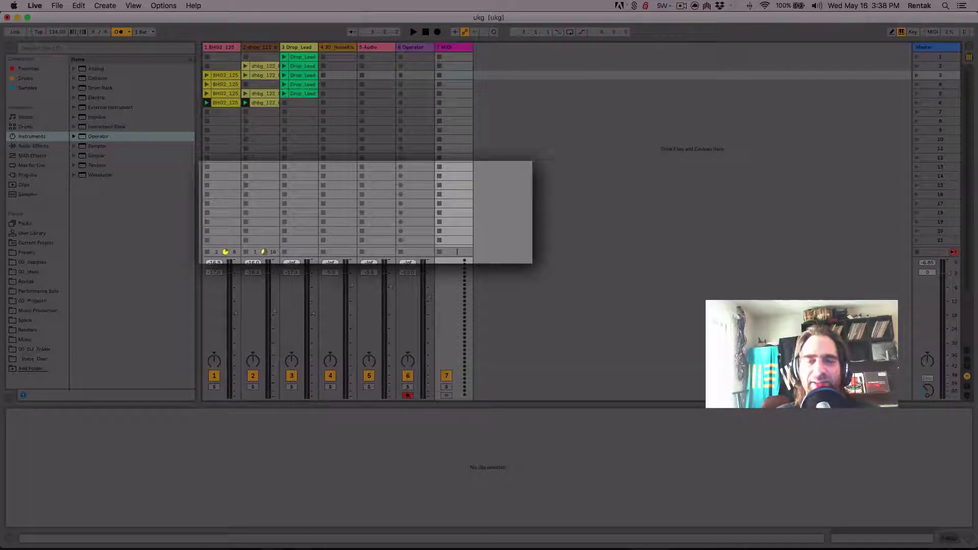
drag(321, 256, 339, 348)
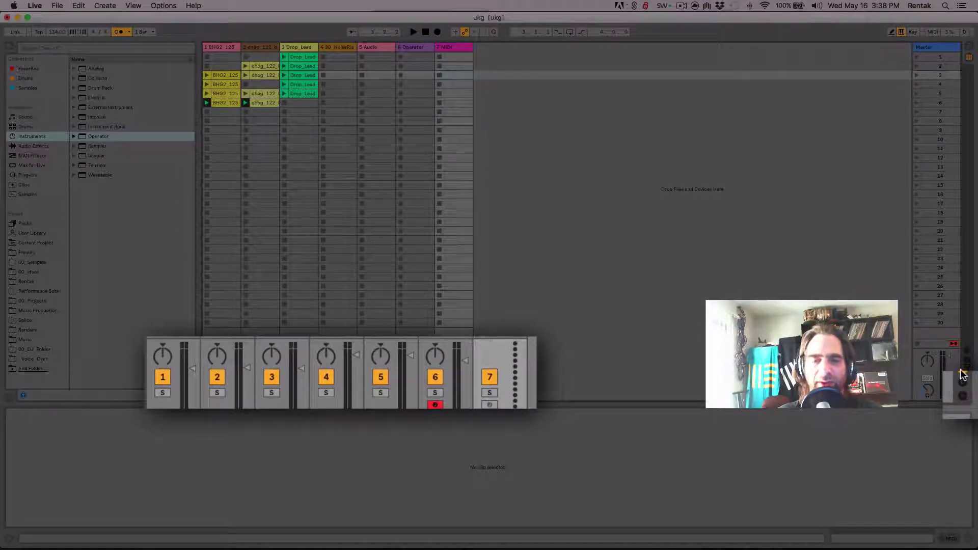
click(963, 375)
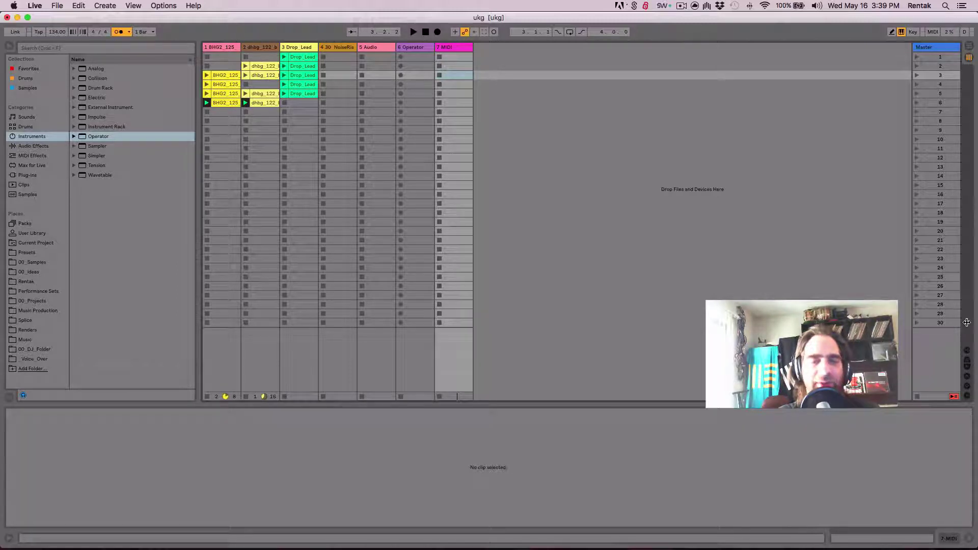
Insert seven new empty scenes below scene 30
click(942, 323)
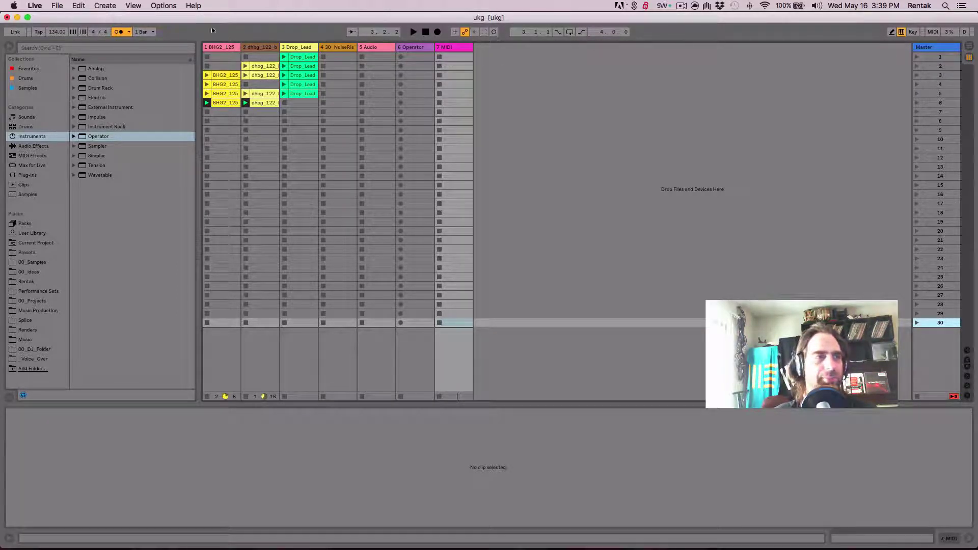
click(105, 6)
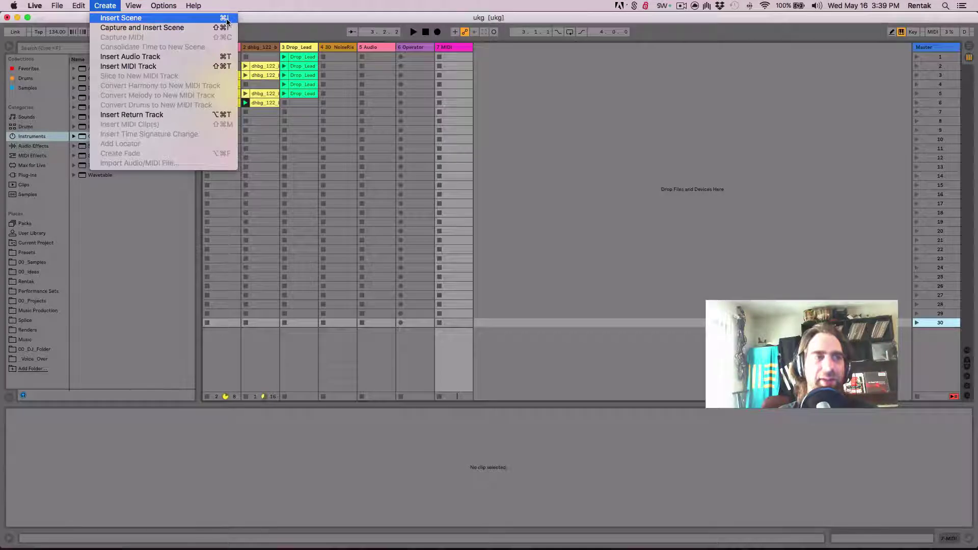
click(957, 327)
key(super+i)
key(super+i)
key(super+i)
key(super+i)
key(super+i)
key(super+i)
key(super+i)
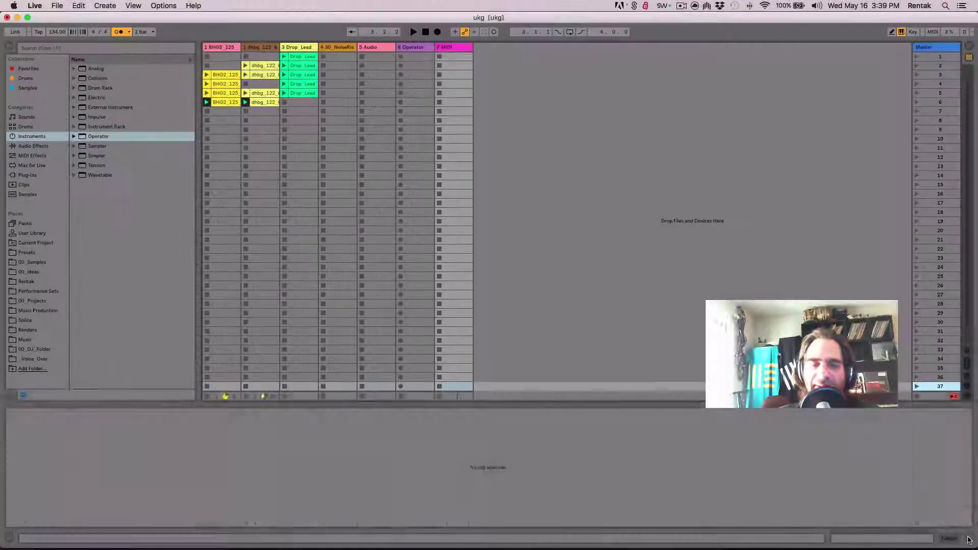
Hide the clip detail view and insert fourteen new empty scenes below scene 37
click(968, 539)
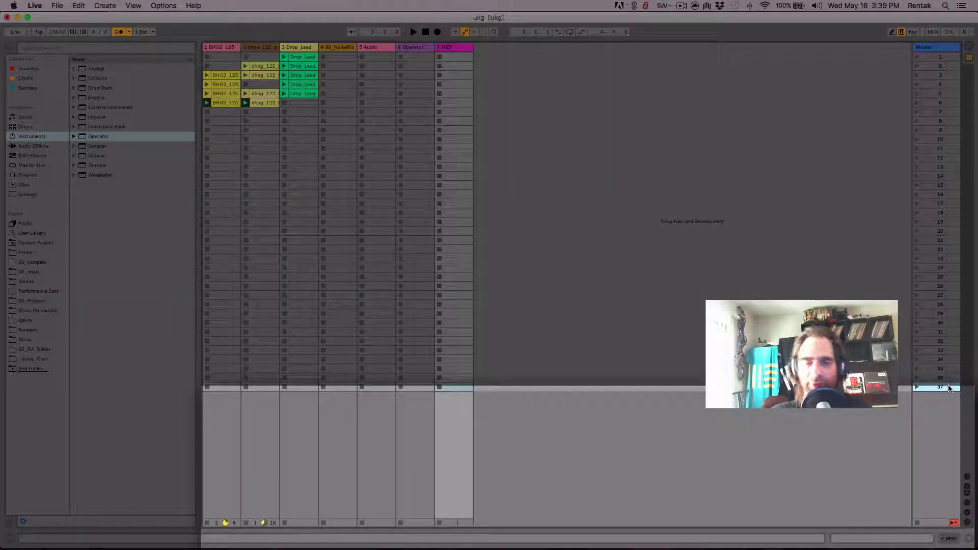
key(super+i)
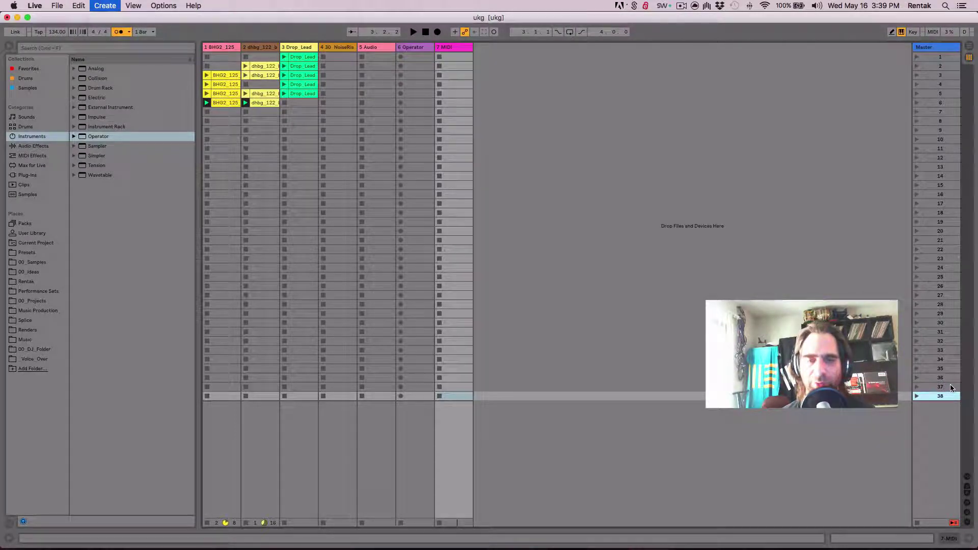
key(super+i)
key(super+i)
key(super+i)
key(super+i)
key(super+i)
key(super+i)
key(super+i)
key(super+i)
key(super+i)
key(super+i)
key(super+i)
key(super+i)
key(super+i)
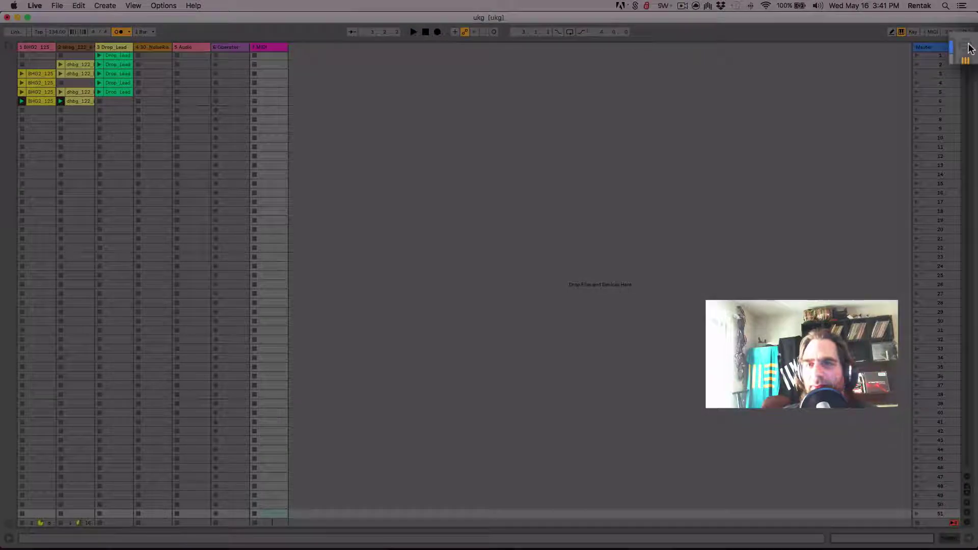
Copy a dhbg_122 bass clip from the Session View to bar 19 of the BHG2_125 track in the Arrangement View
click(968, 47)
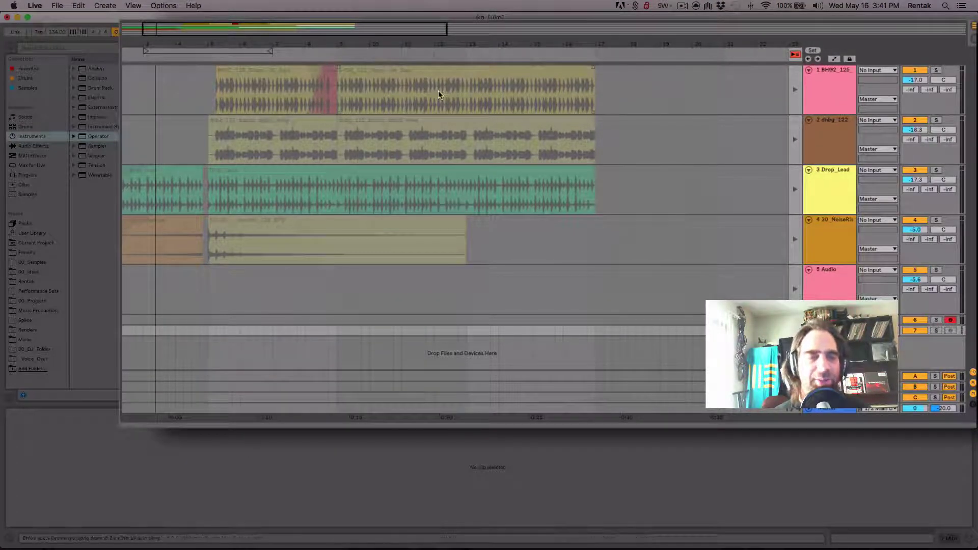
key(Tab)
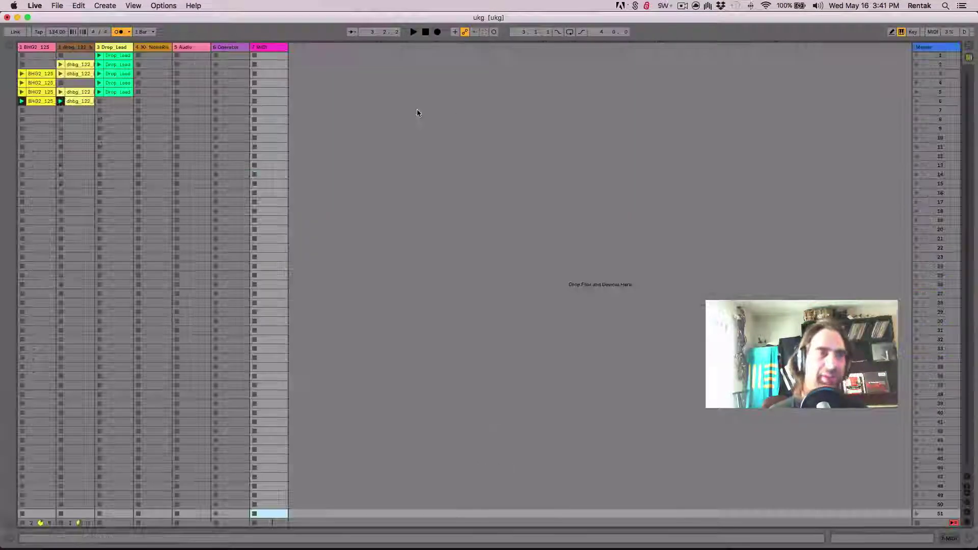
drag(83, 97, 691, 103)
key(Tab)
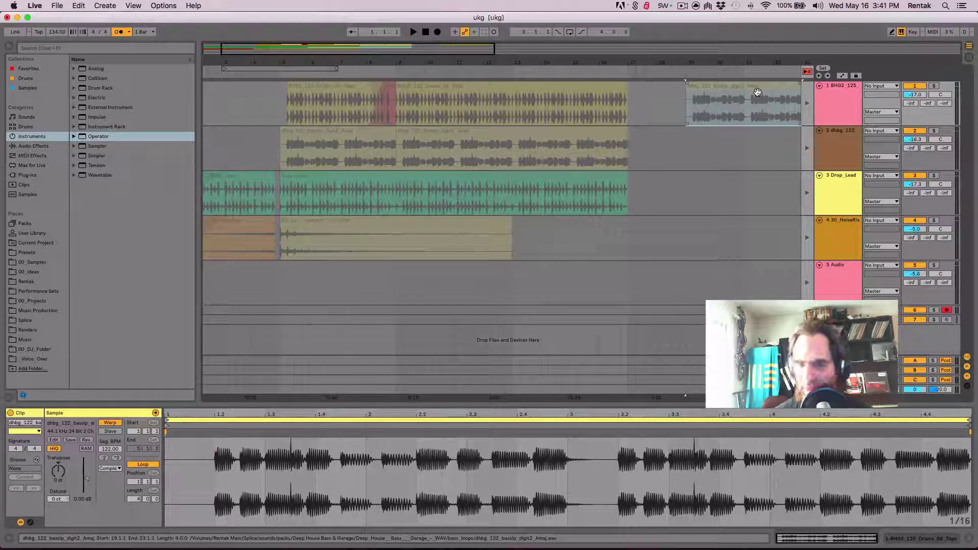
Compare the BHG2_125 track in the Session View and the Arrangement View
key(Tab)
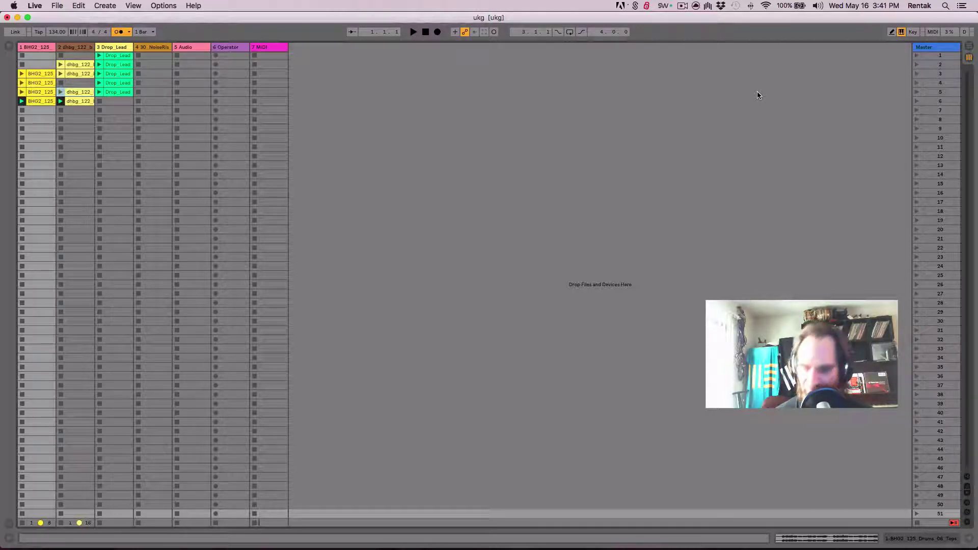
key(Tab)
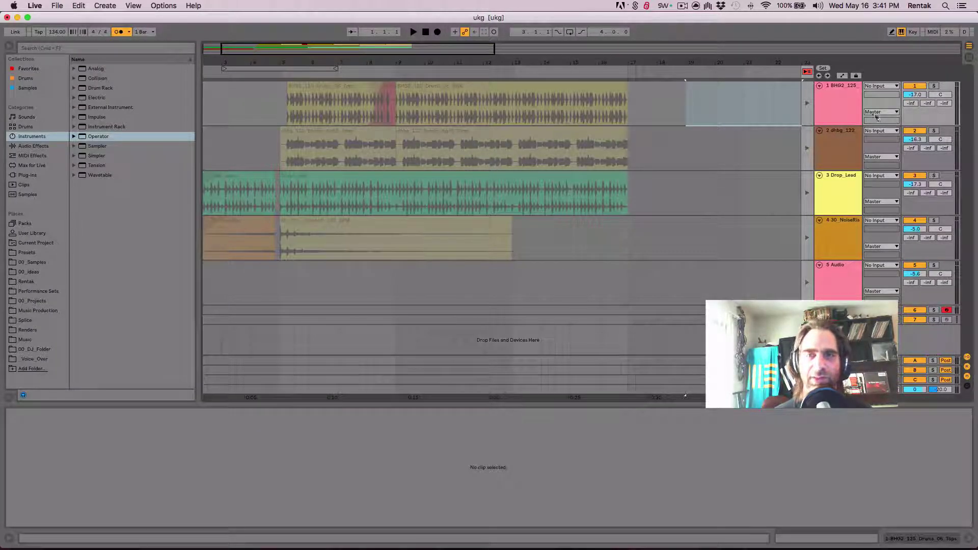
click(854, 108)
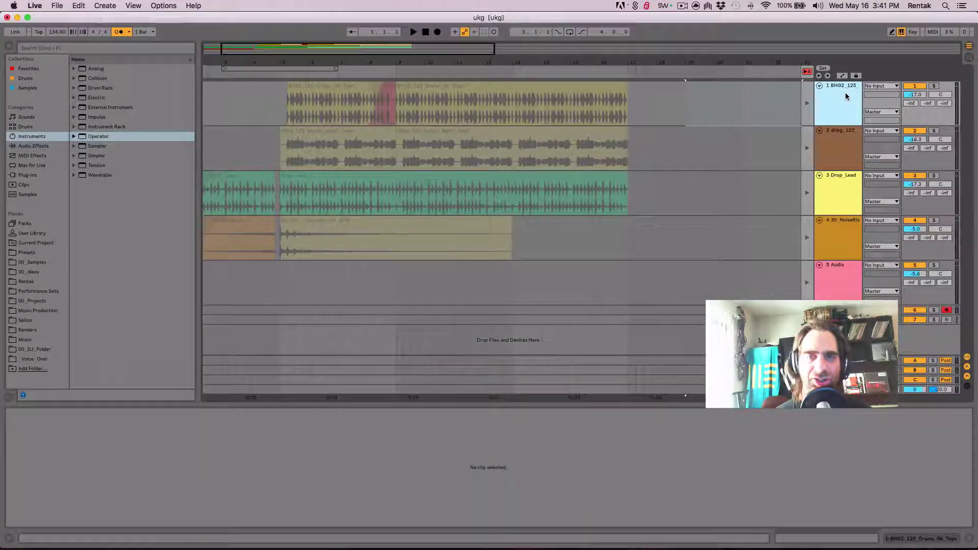
key(Tab)
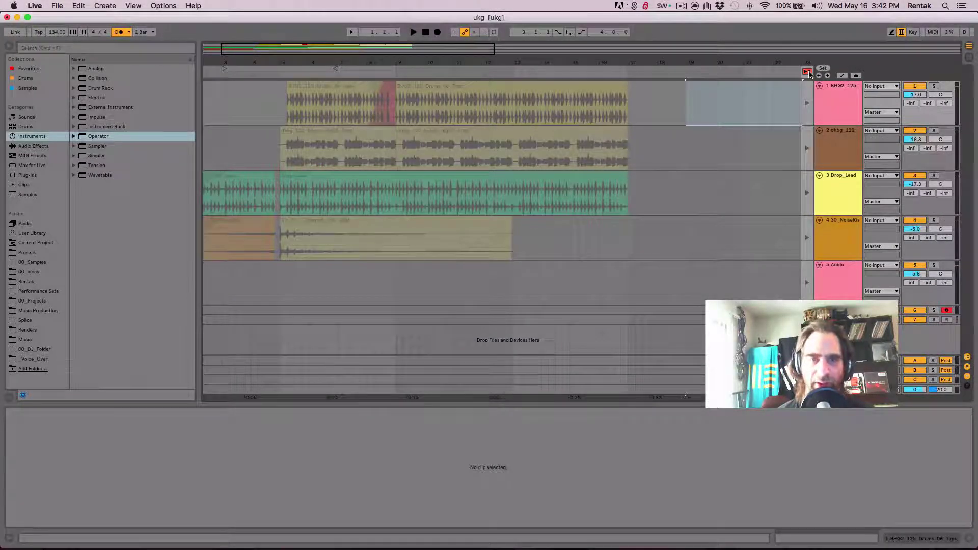
key(Tab)
key(Tab)
key(Tab)
key(Tab)
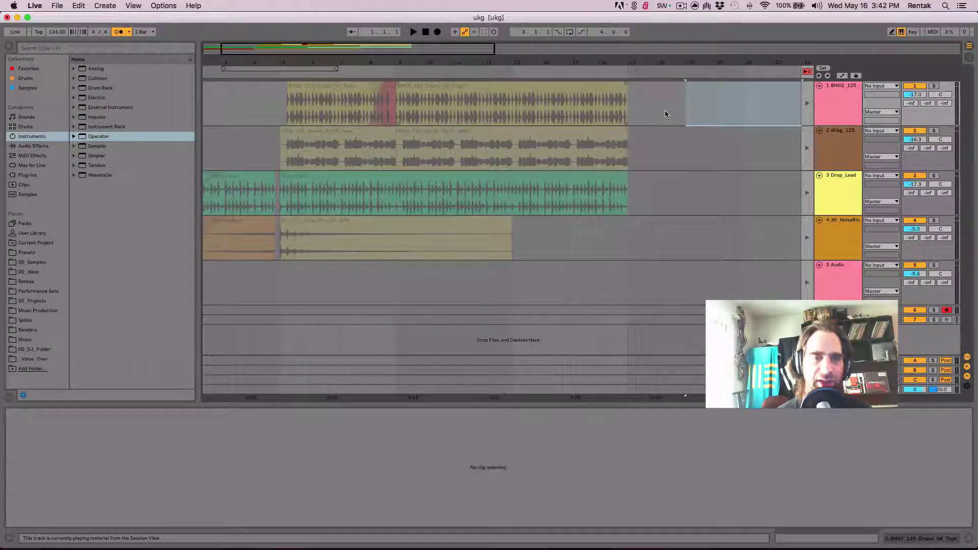
Return all tracks to arrangement playback, check the Session View track status and play the arrangement
click(808, 72)
key(Tab)
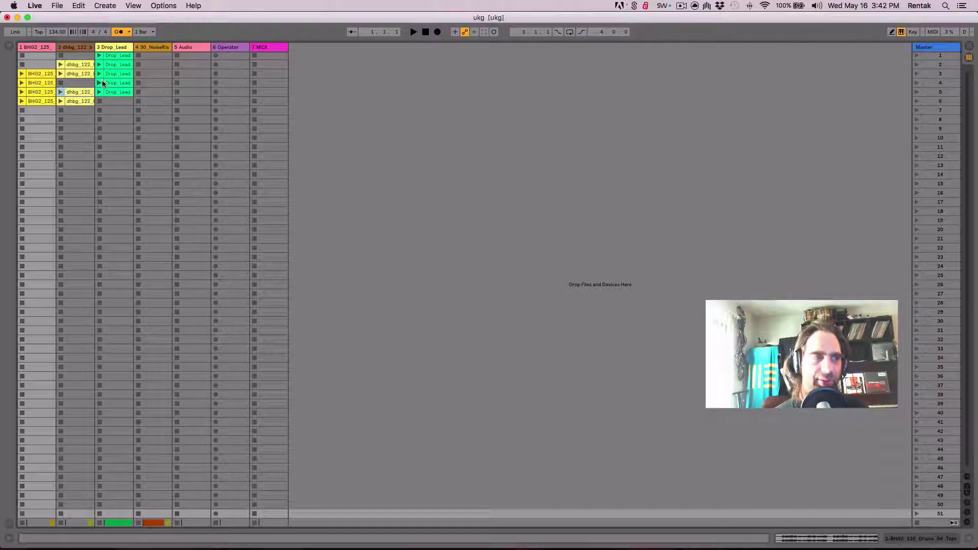
key(Tab)
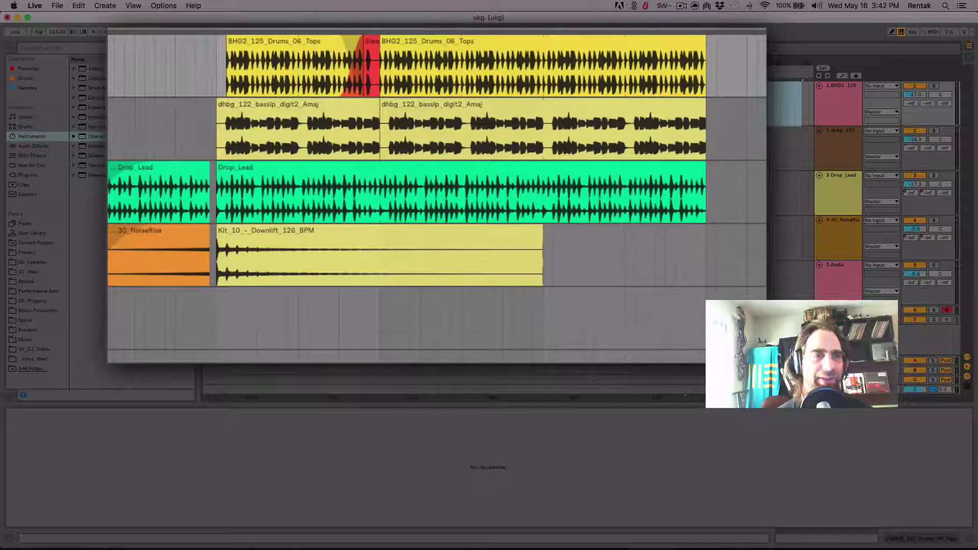
key(space)
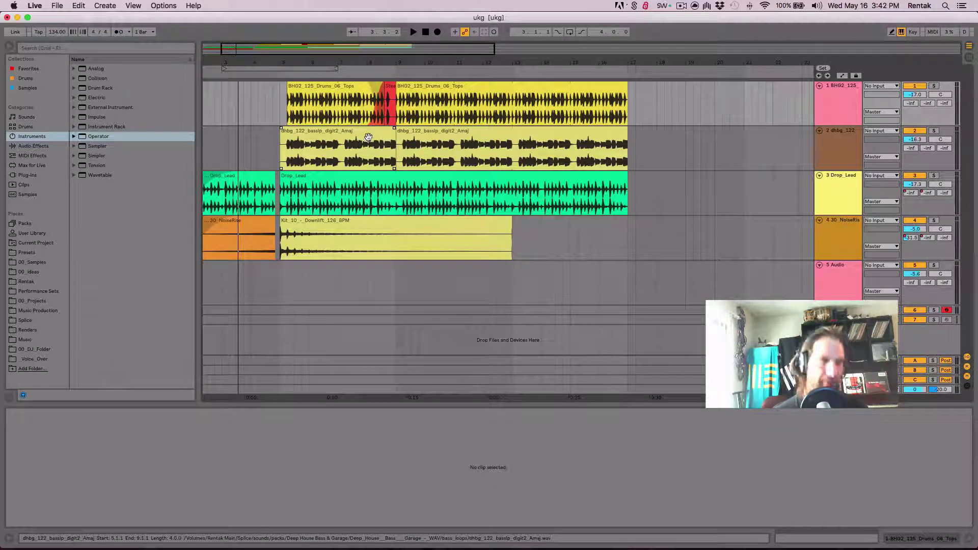
Launch the dhbg_122 clip in scene 2 of the Session View and check how it overrides its track in the Arrangement View
key(Tab)
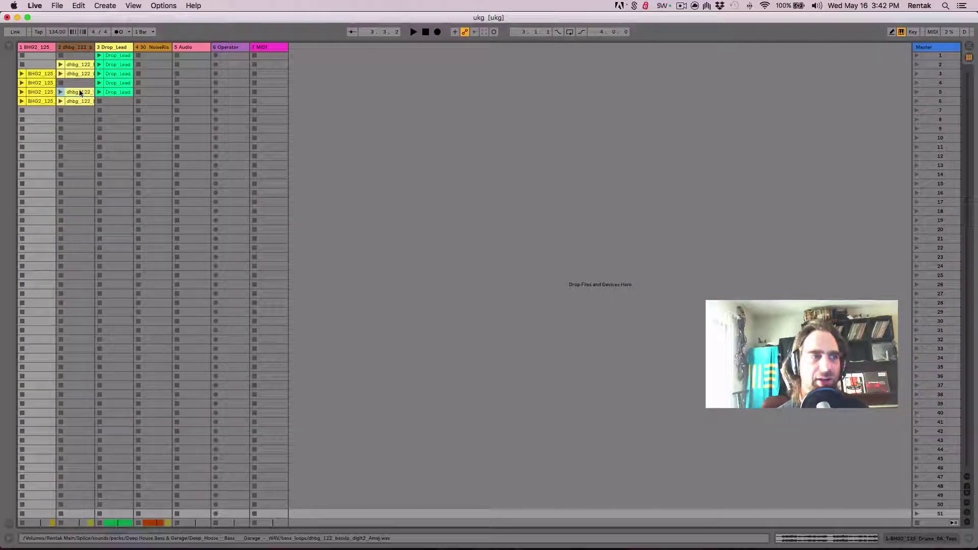
click(61, 66)
key(Tab)
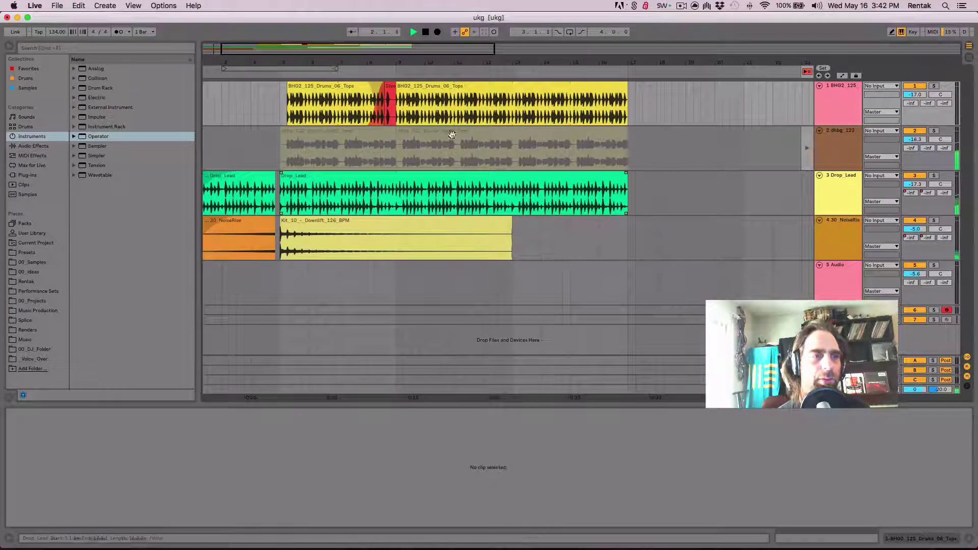
scroll(452, 167, down, 3)
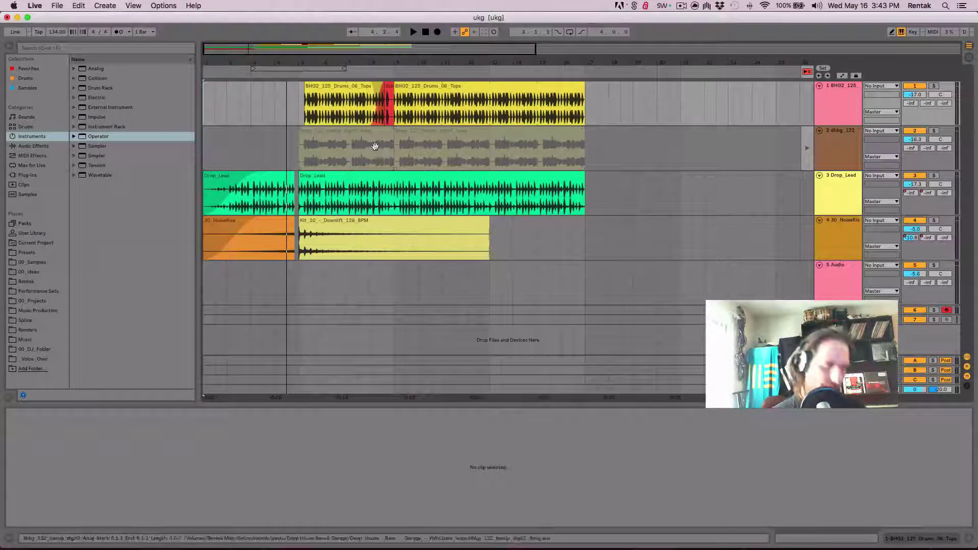
key(Tab)
key(Tab)
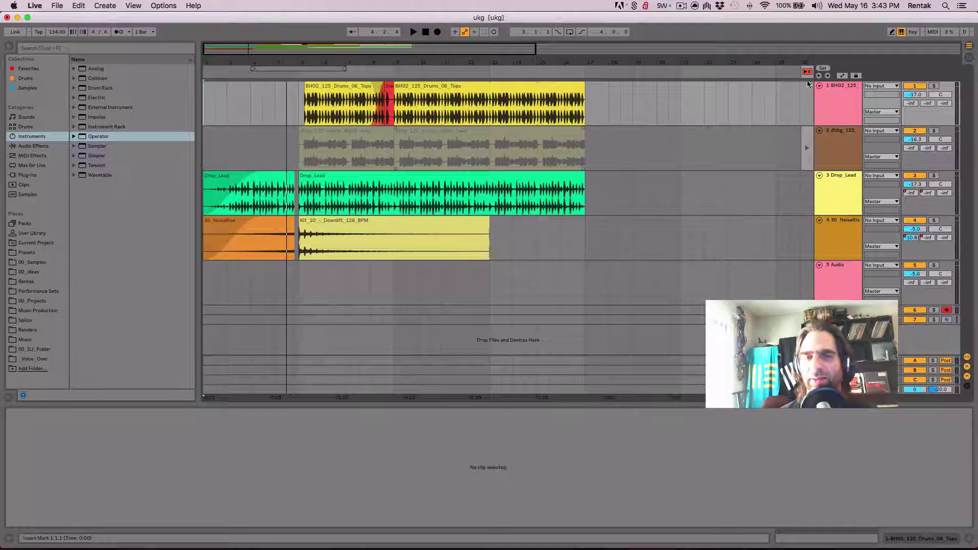
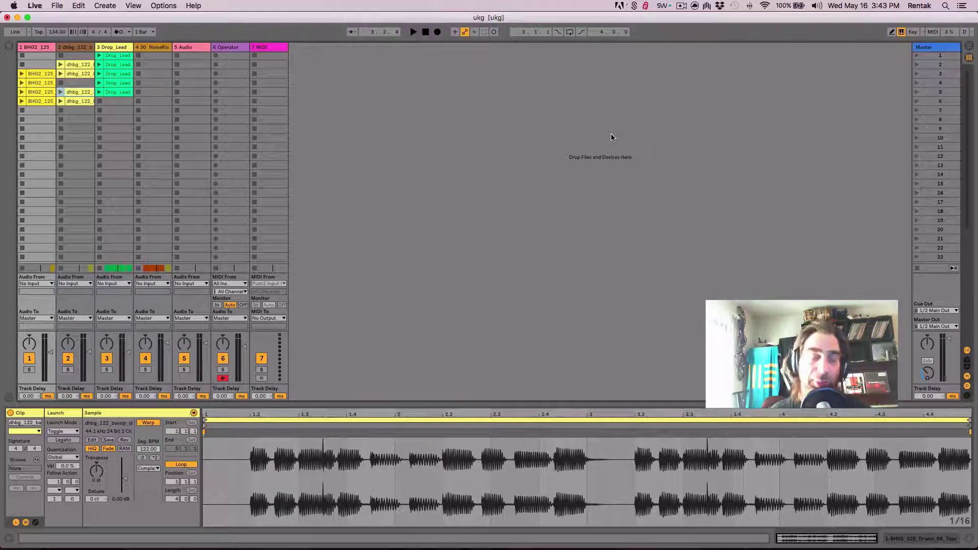
Delete all clips from the Arrangement View and return to the Session View
key(Tab)
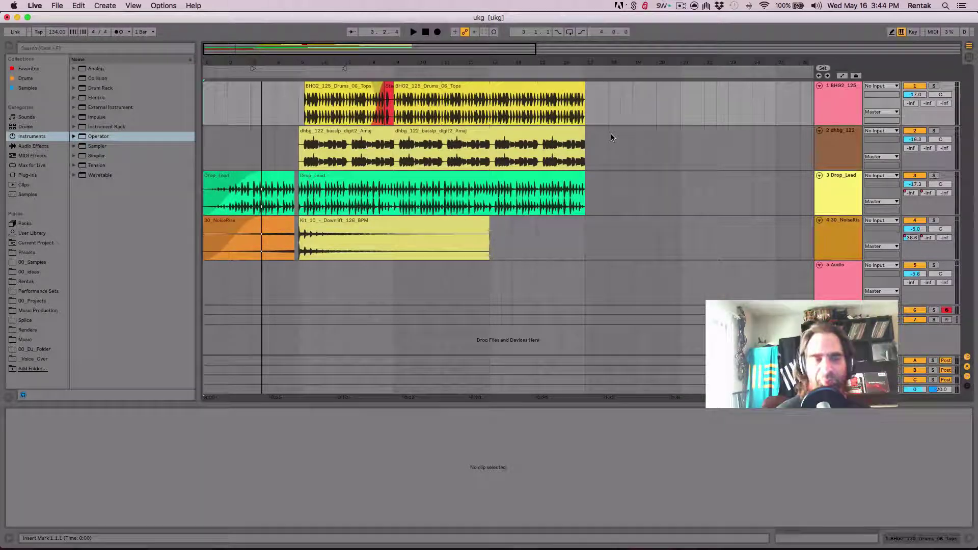
key(Tab)
key(Tab)
drag(650, 96, 259, 332)
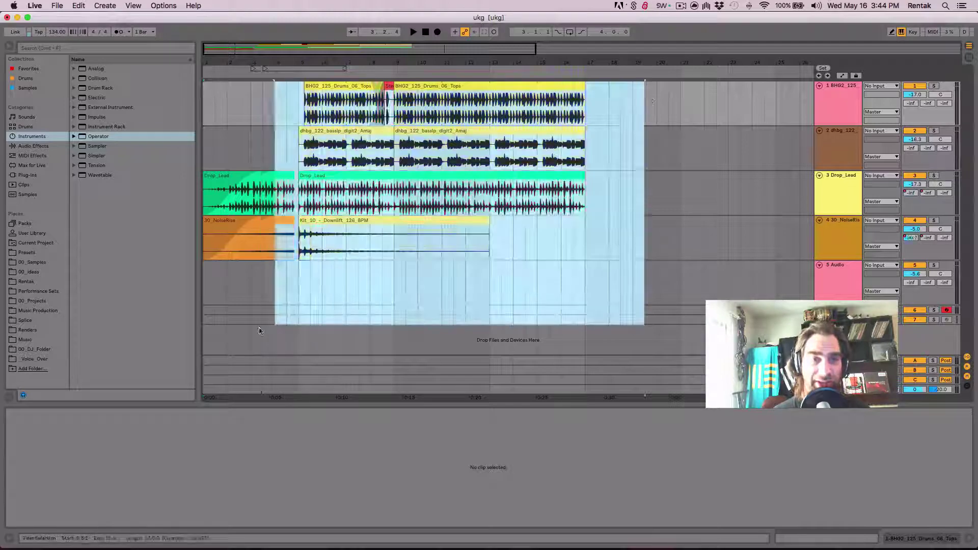
key(super+a)
key(Delete)
key(Tab)
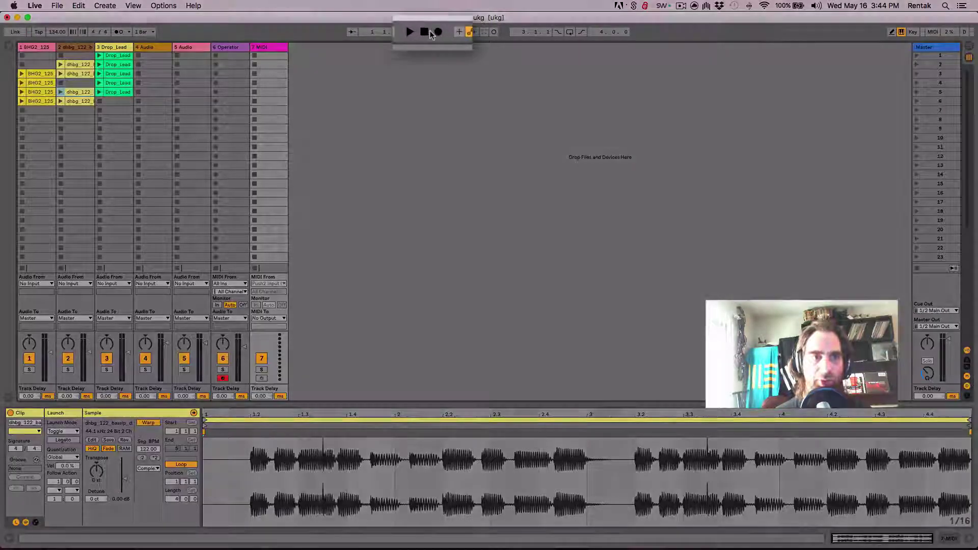
Record a Session View clip performance into the arrangement, return all tracks to arrangement playback and play the recording
click(437, 32)
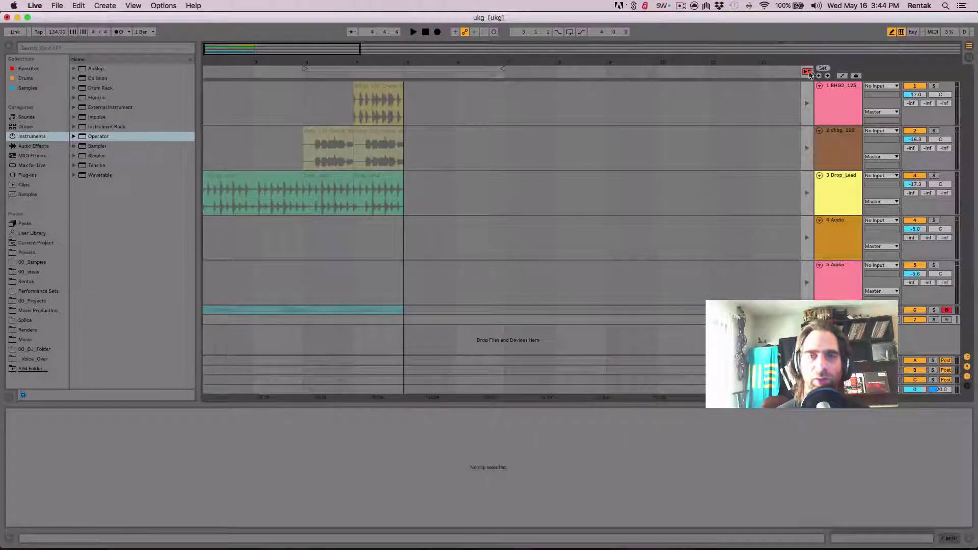
click(807, 71)
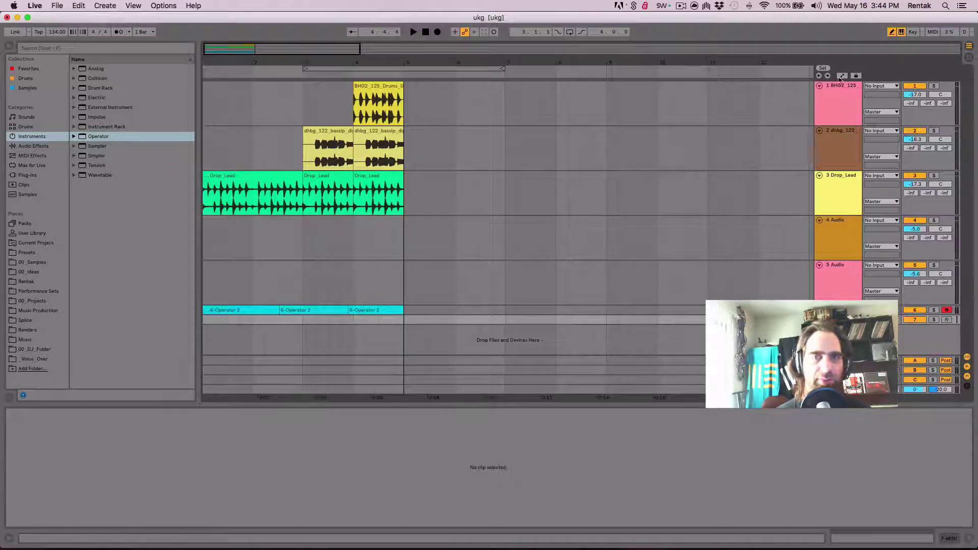
key(space)
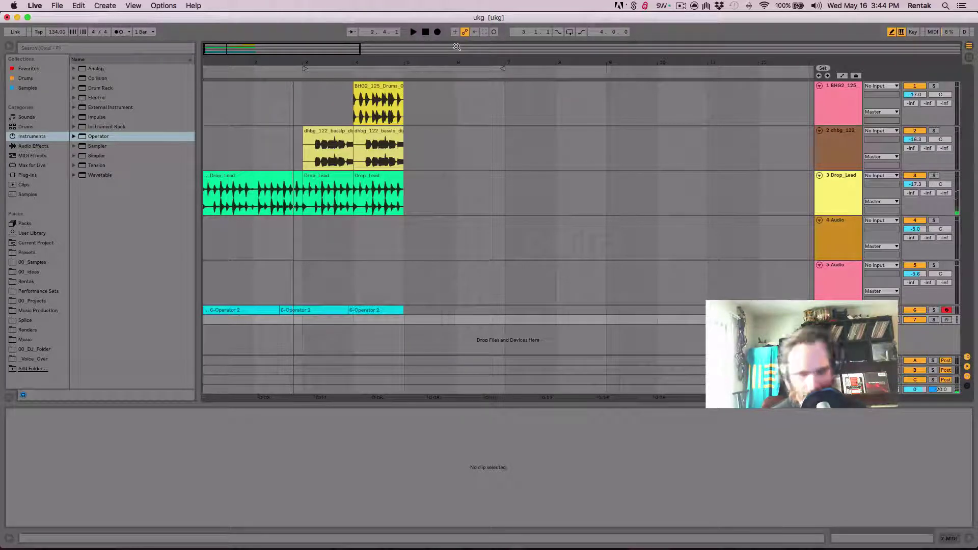
Compare the tracks in the Session and Arrangement Views and zoom the arrangement out to its full length
key(Tab)
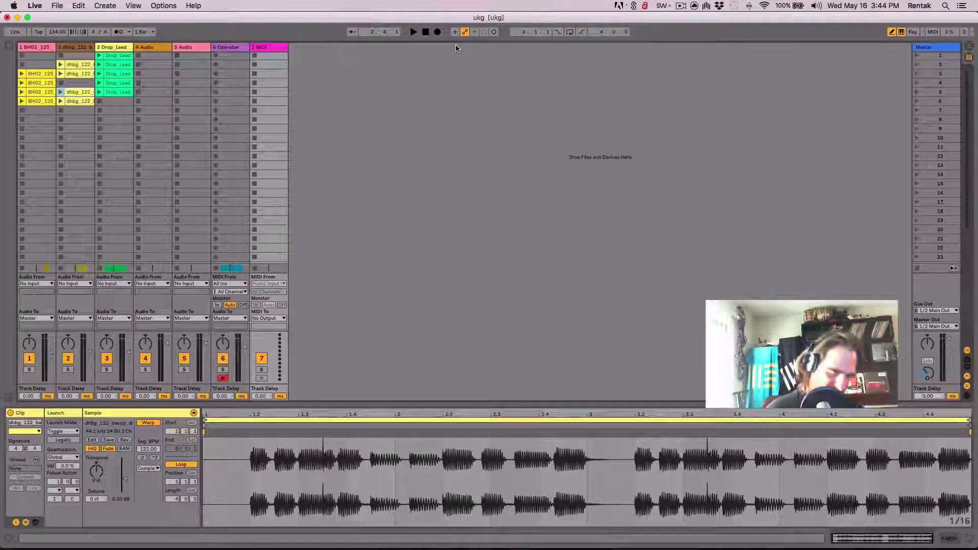
key(Tab)
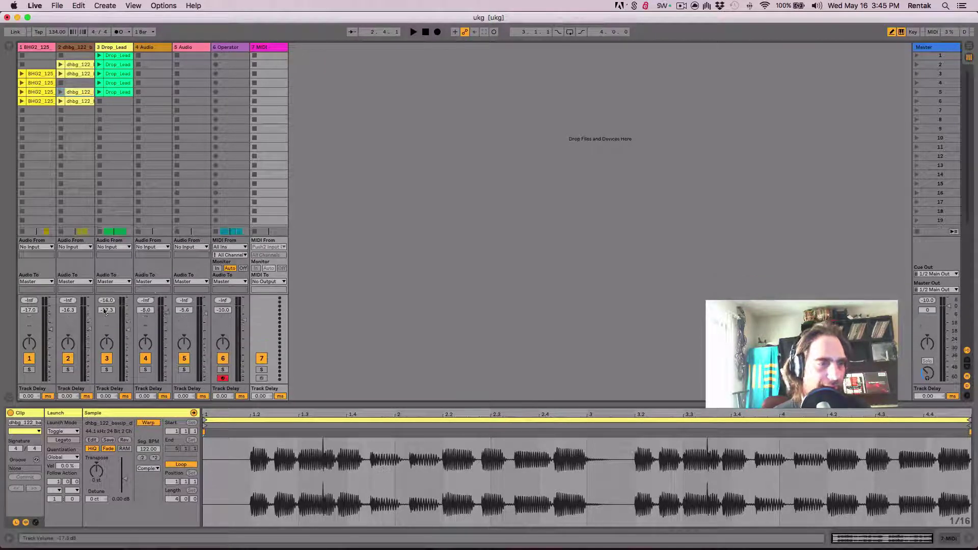
key(Tab)
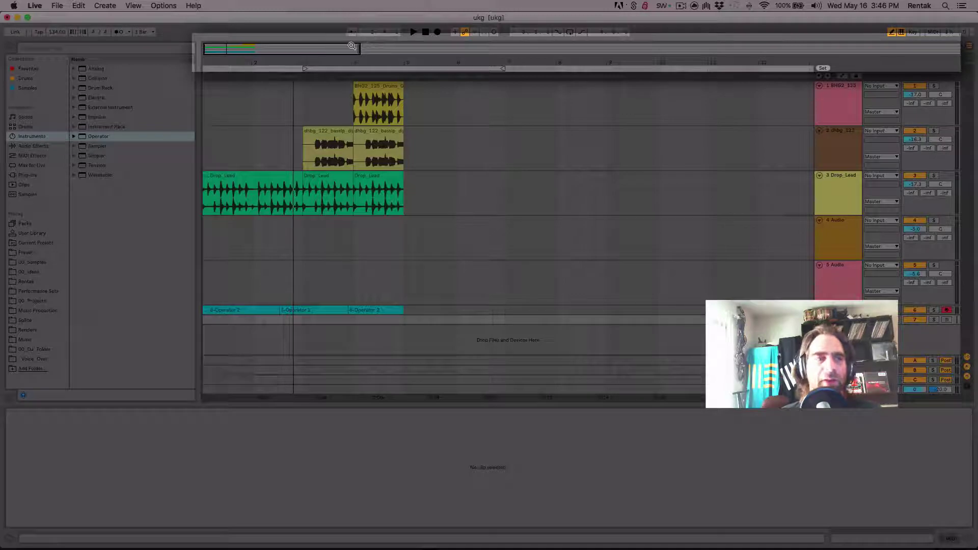
drag(360, 48, 848, 50)
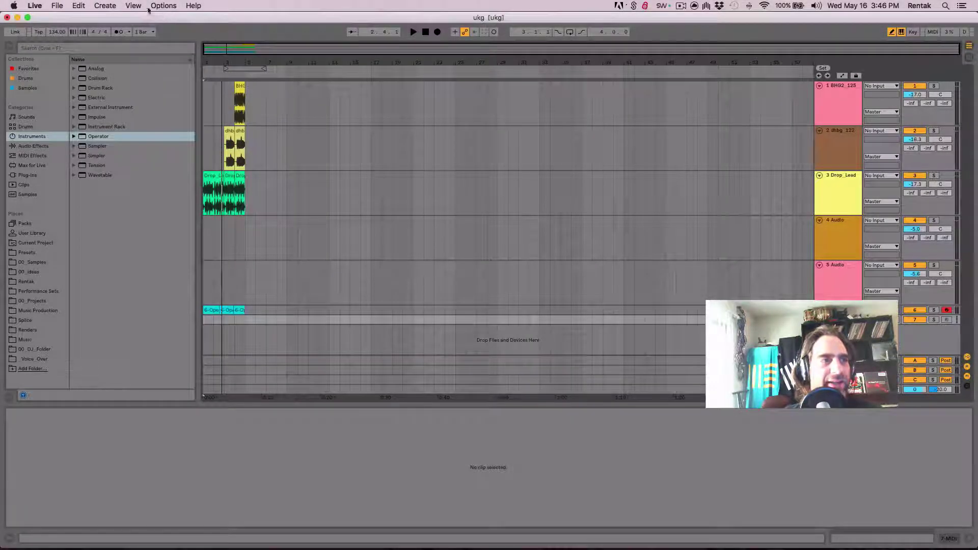
Hide the arrangement overview and show it again
click(109, 6)
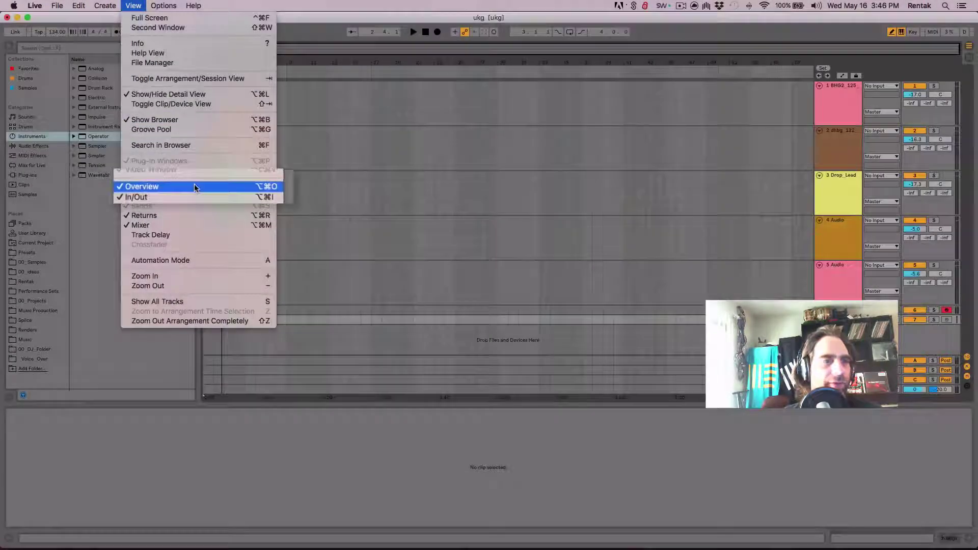
click(195, 186)
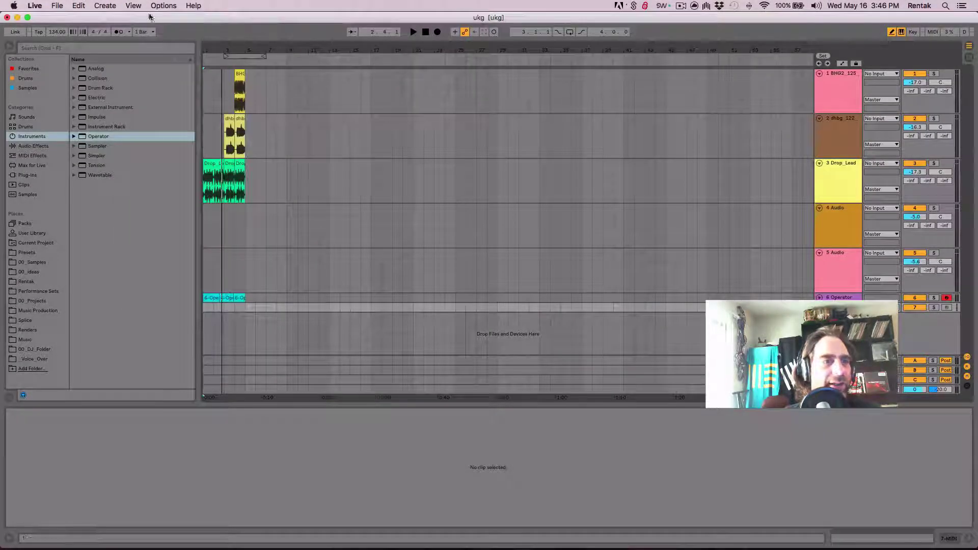
click(134, 6)
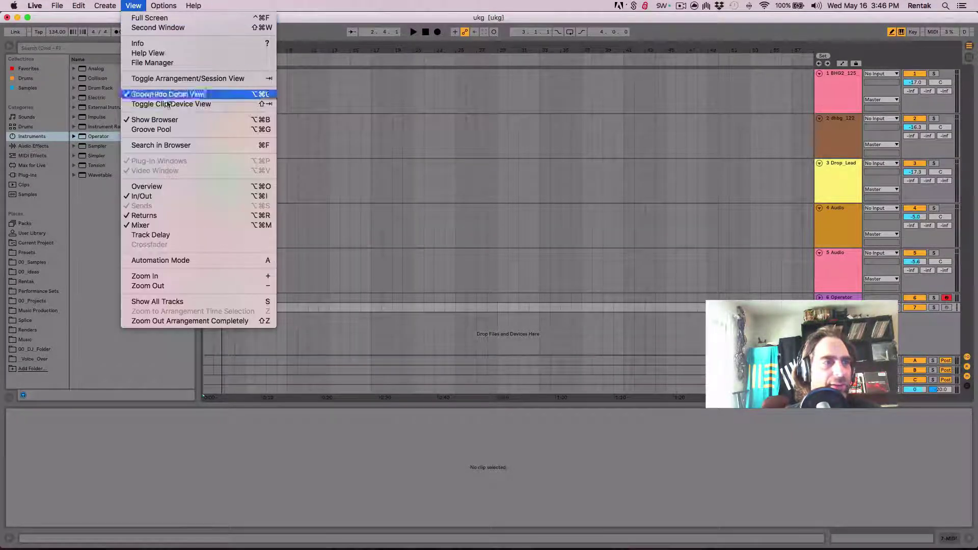
click(179, 187)
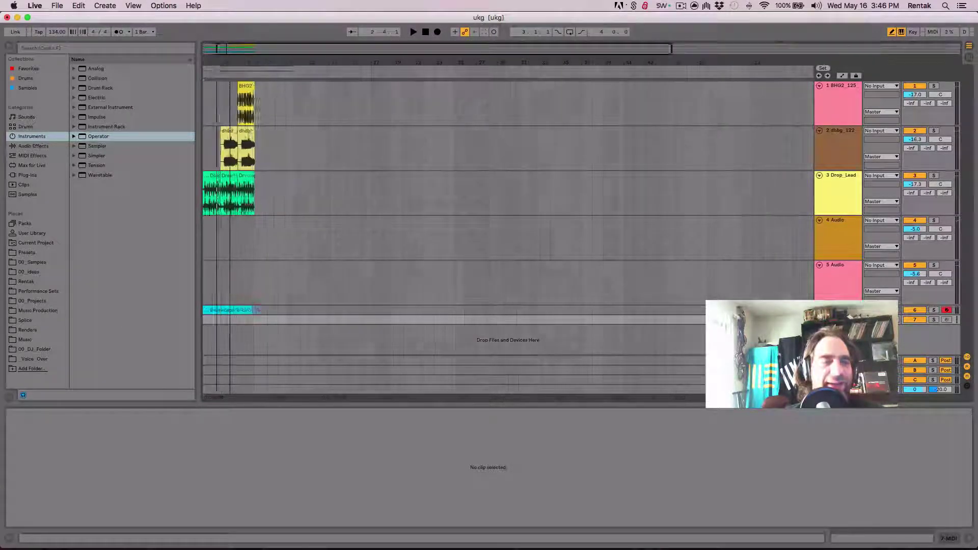
Zoom the timeline in on the recorded clips and shift the visible range along the overview
key(plus)
key(plus)
key(plus)
key(plus)
drag(222, 49, 213, 49)
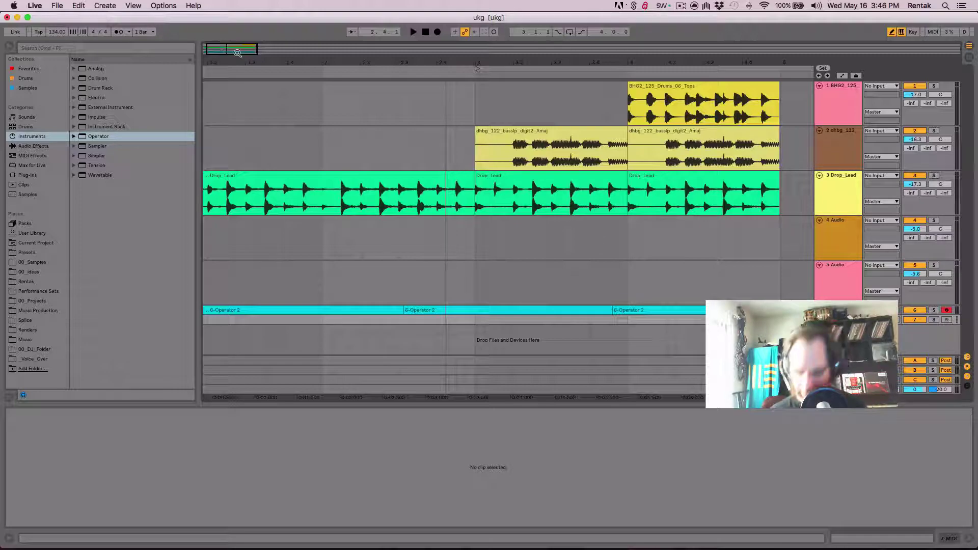
Restore the deleted arrangement clips and zoom the timeline to fit all of them
key(super+a)
key(z)
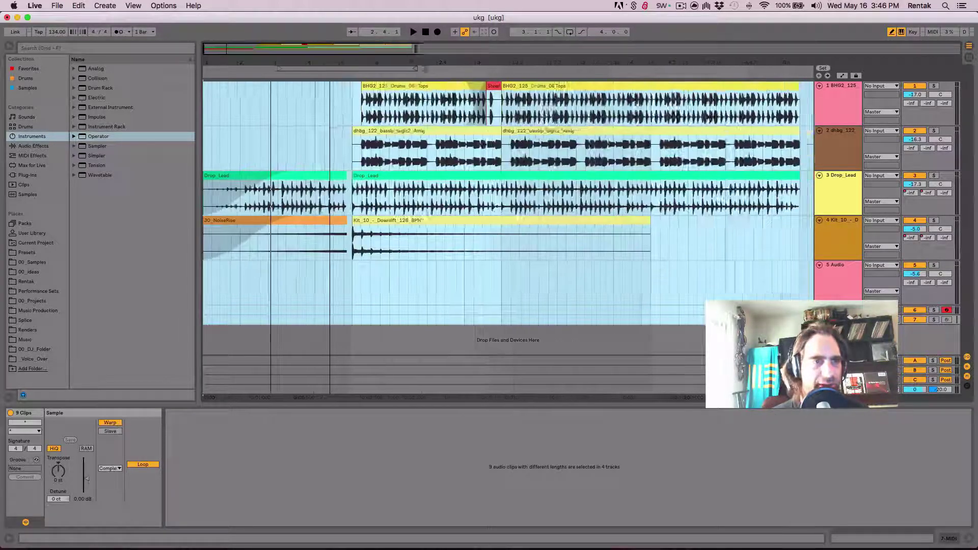
Zoom the timeline in and back out, and shift the visible range to the arrangement's empty end and back to the clips
key(plus)
key(plus)
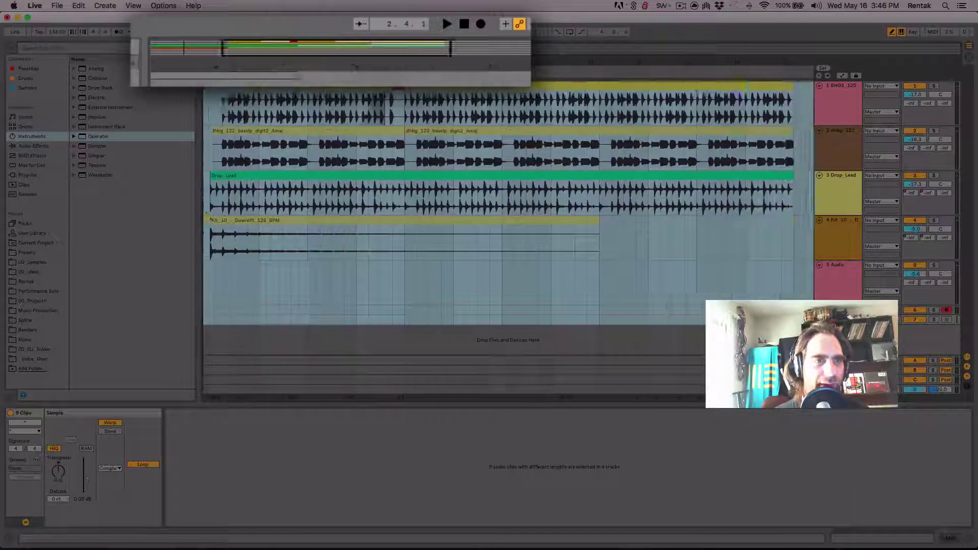
key(minus)
key(minus)
key(minus)
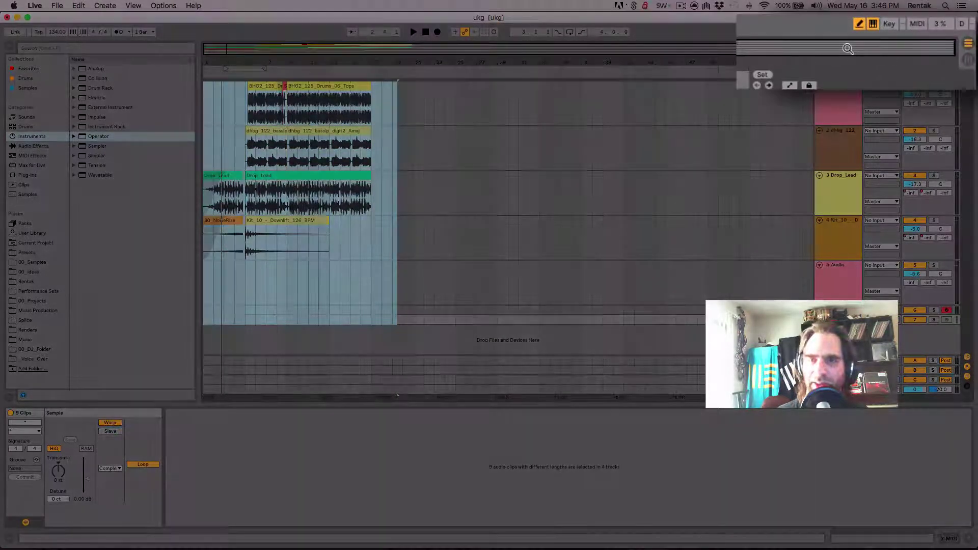
click(912, 51)
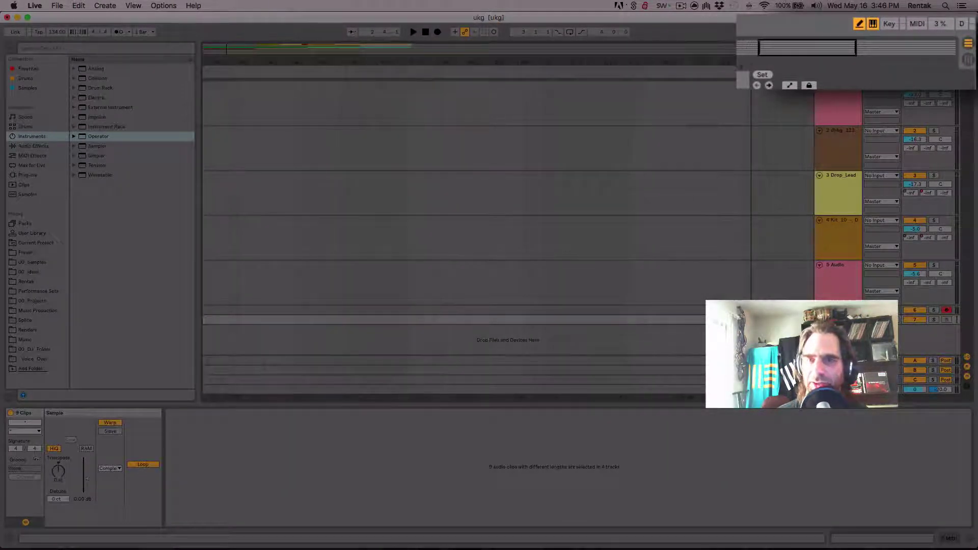
drag(806, 53, 530, 53)
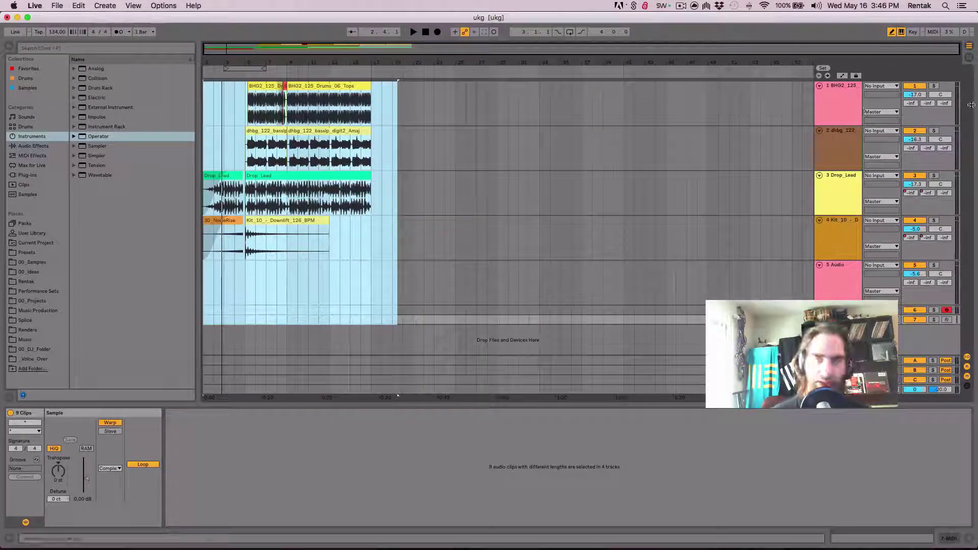
Switch to the Session View, display the arrangement overview there, and play the arrangement
click(970, 57)
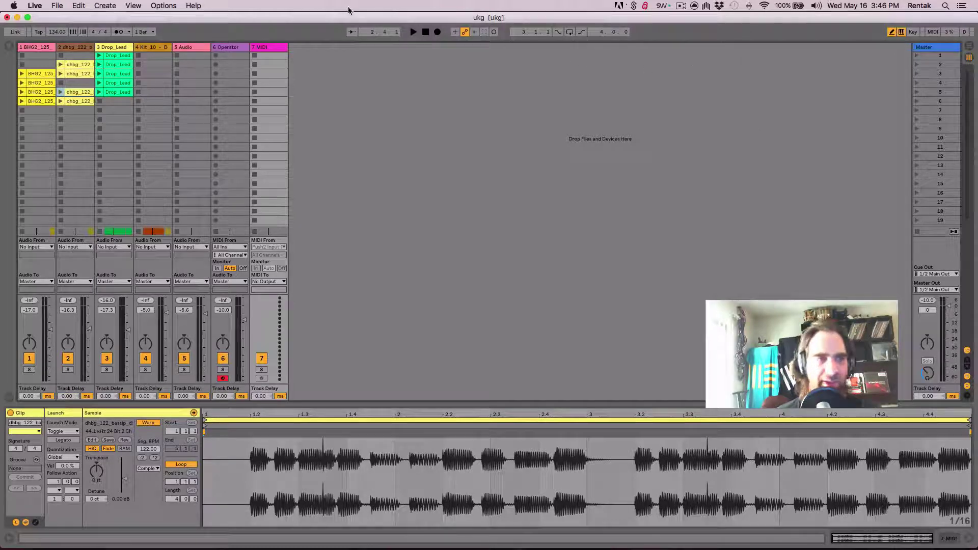
click(134, 5)
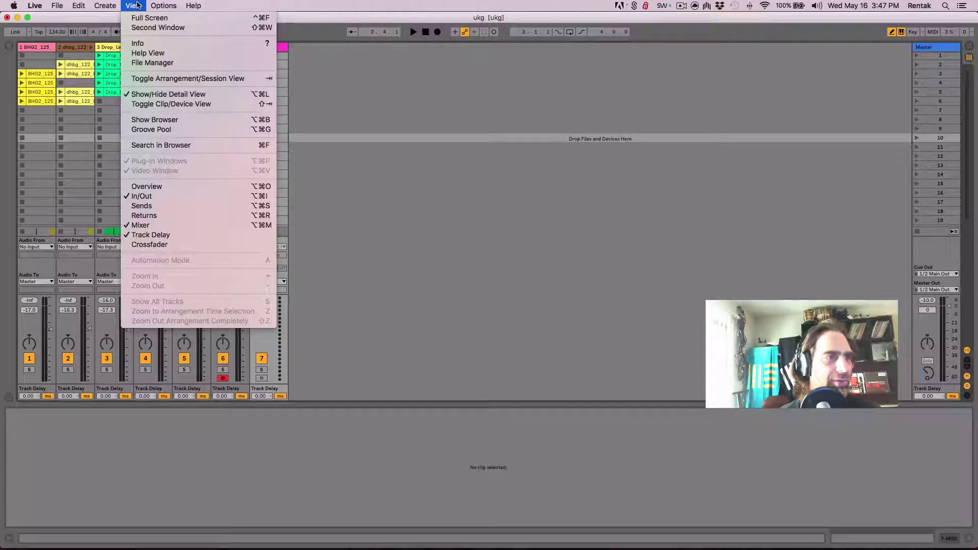
click(181, 187)
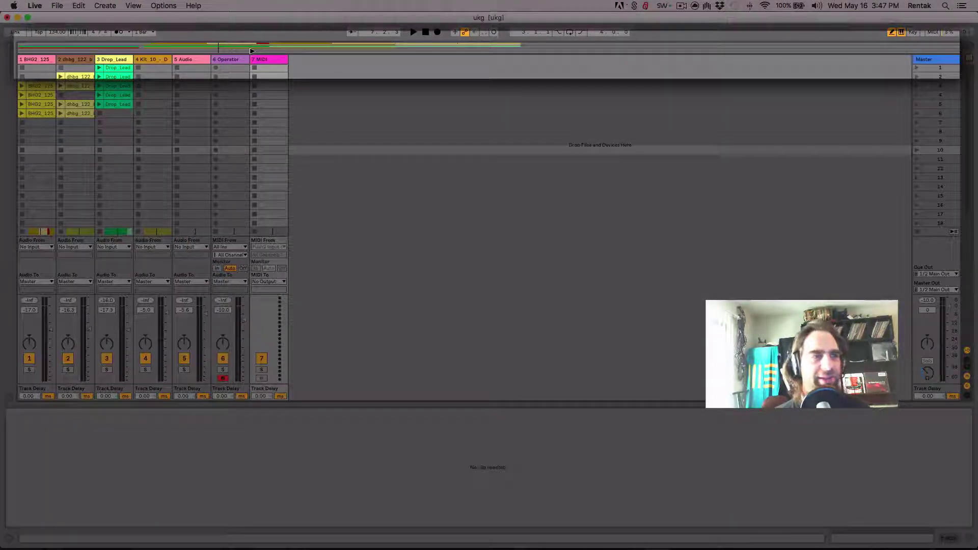
key(space)
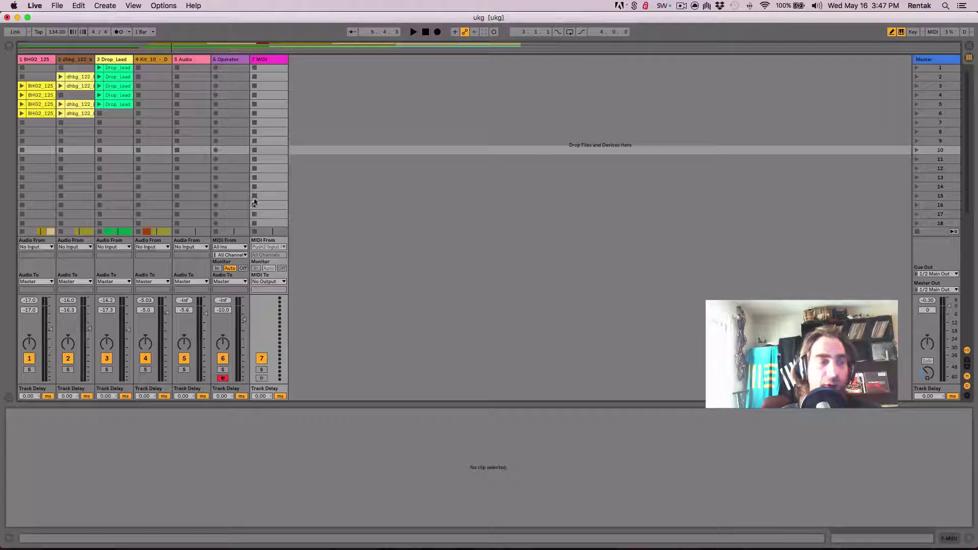
Alternate between the Session and Arrangement Views to compare the overview in both, ending in the Session View
key(Tab)
key(Tab)
key(Tab)
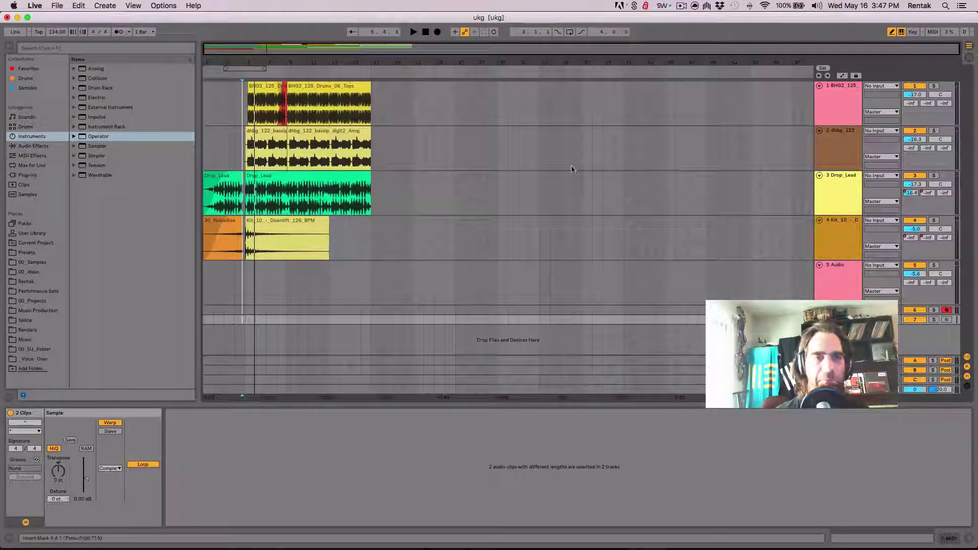
key(Tab)
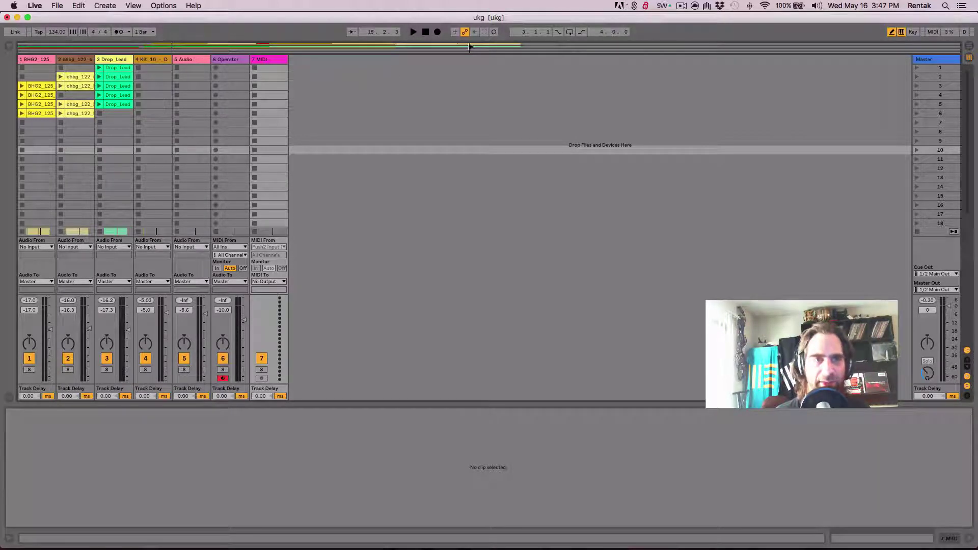
Launch scene 6 and scene 3 in turn, and start and stop playback of scene 3's clips
click(916, 116)
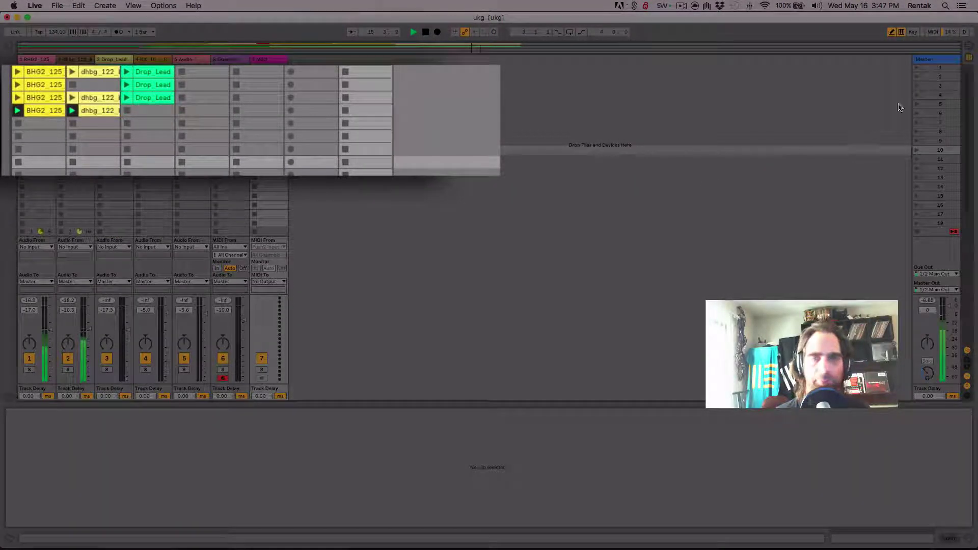
click(921, 85)
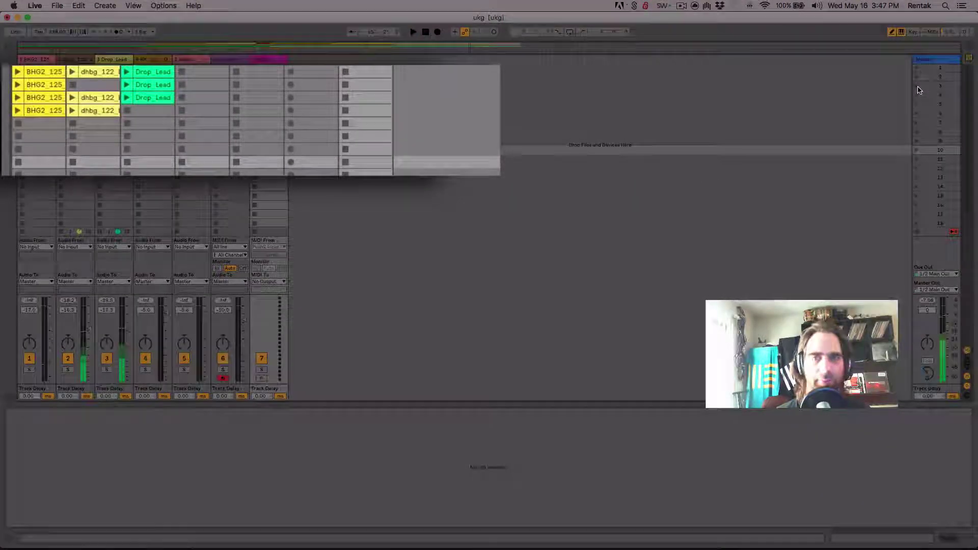
key(space)
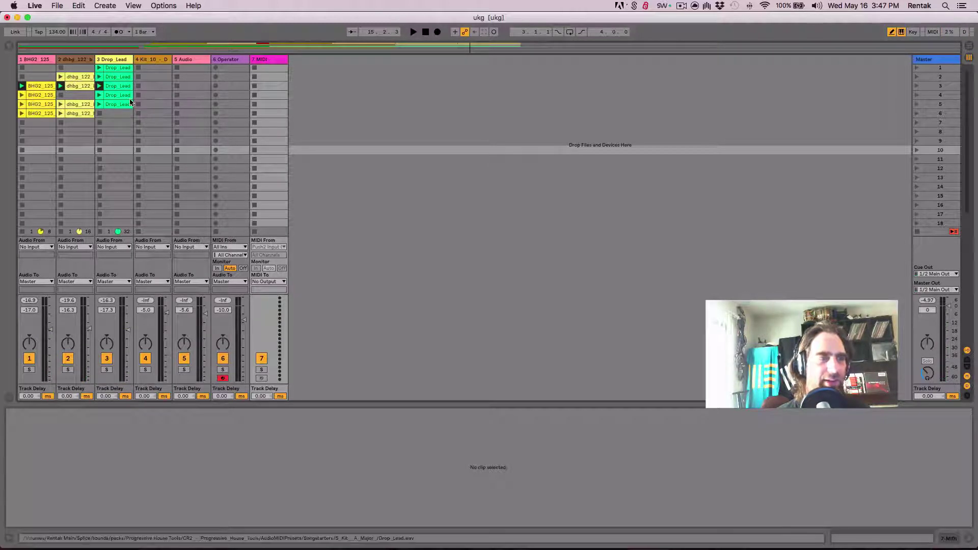
key(space)
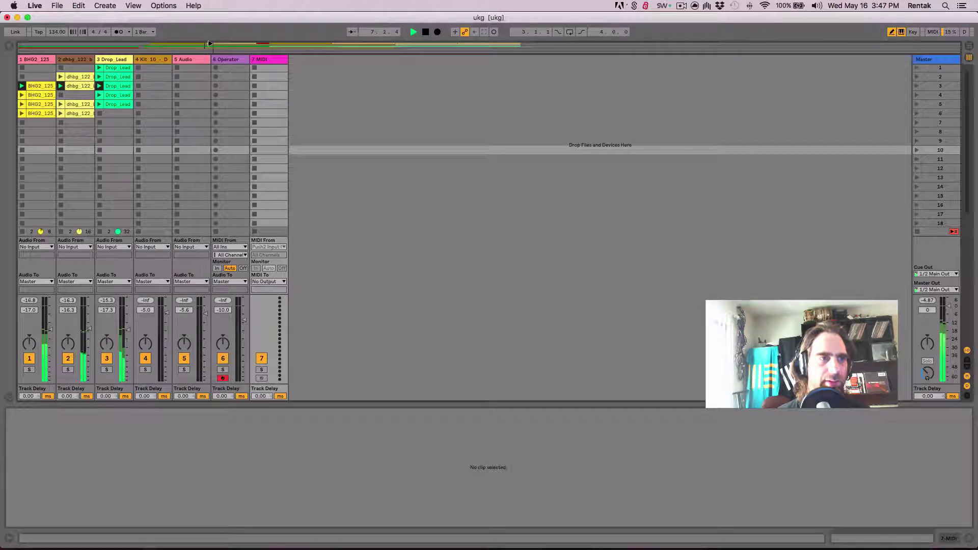
key(space)
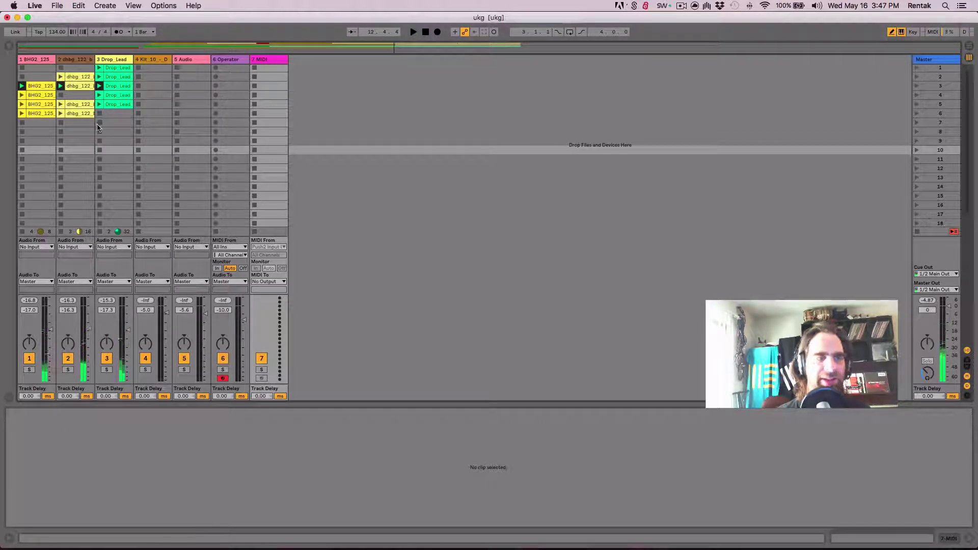
Open the BHG2_125 drum clip of scene 3 in the detail view and play it from within its waveform
click(41, 86)
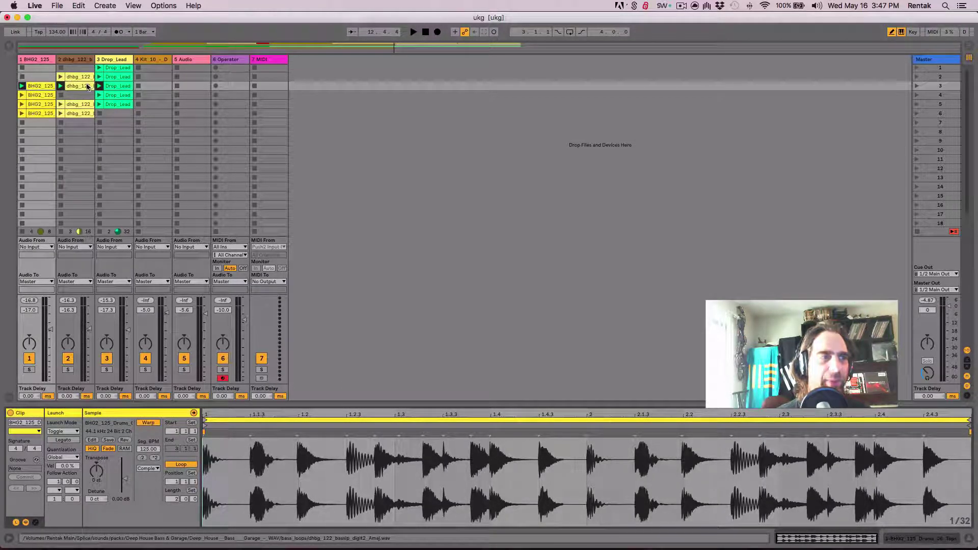
click(455, 427)
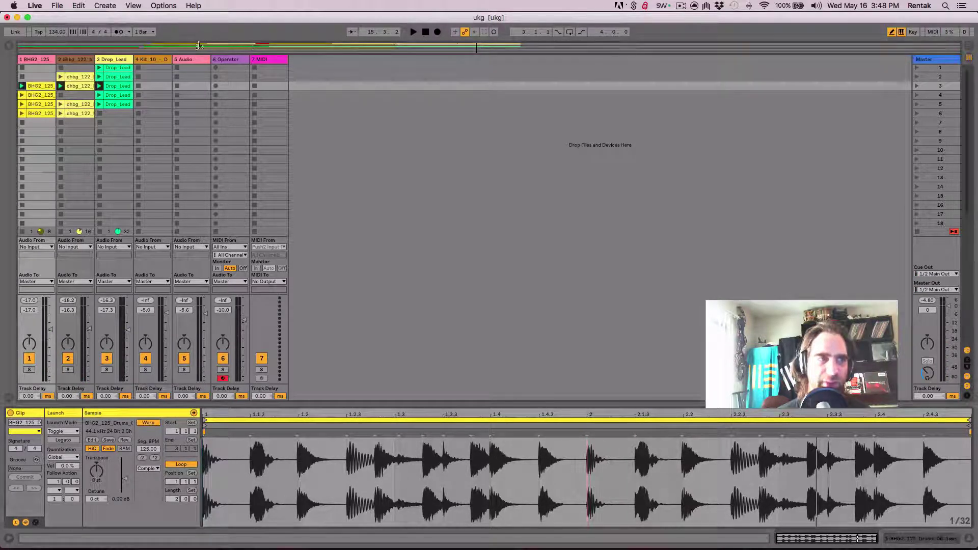
key(space)
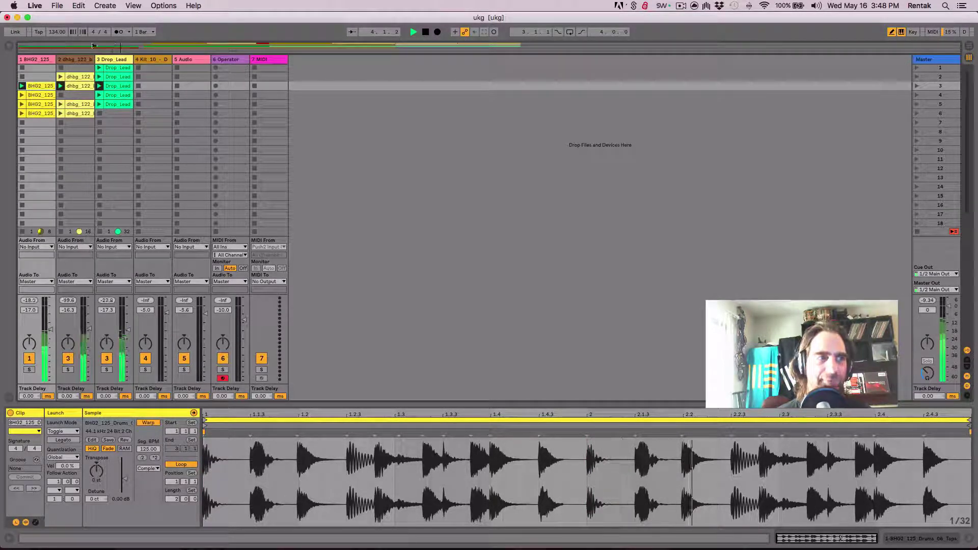
Hide the overview in the Session View and check that the Arrangement View has its own overview
click(133, 6)
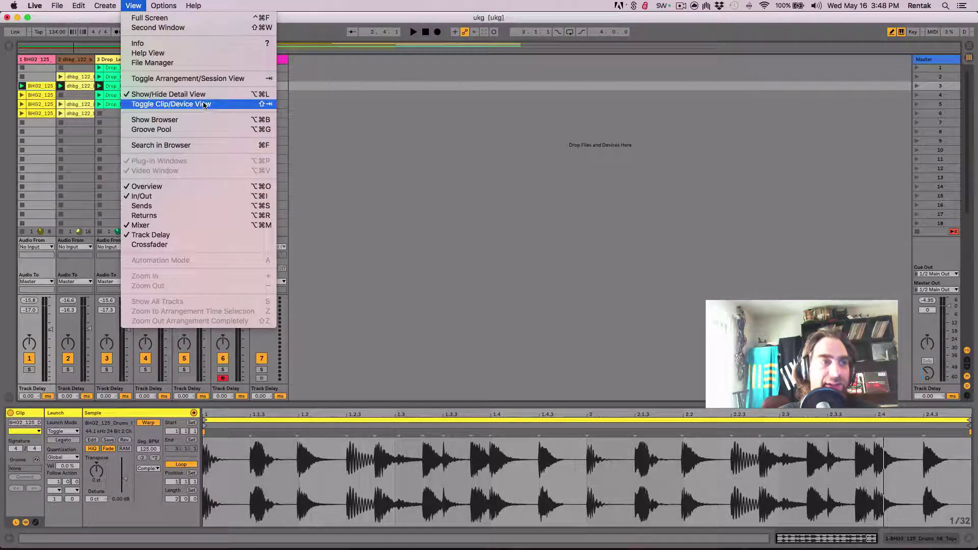
click(197, 186)
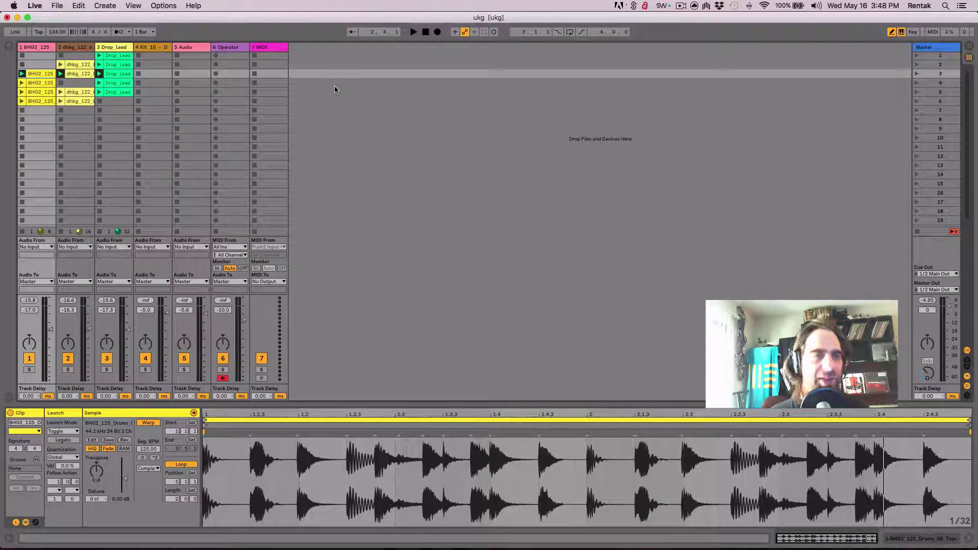
key(Tab)
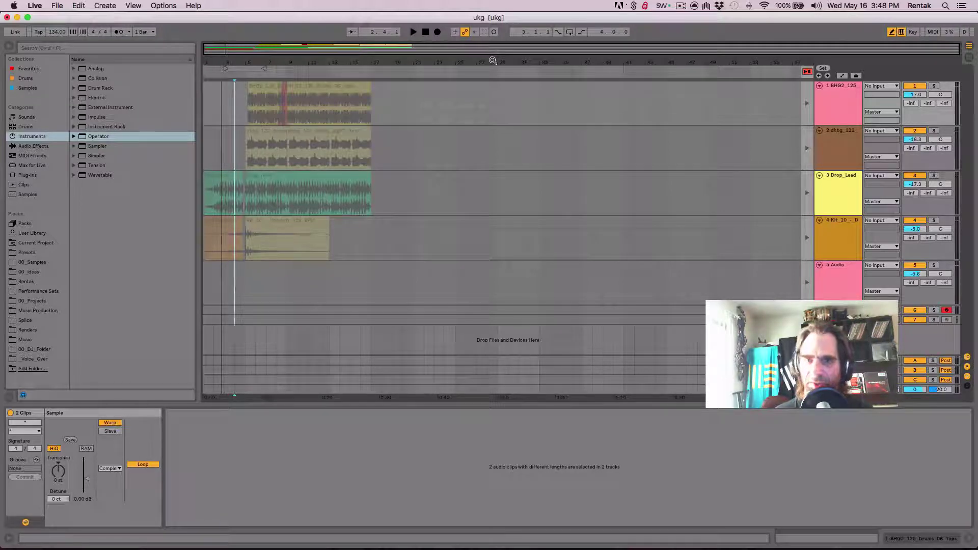
key(Tab)
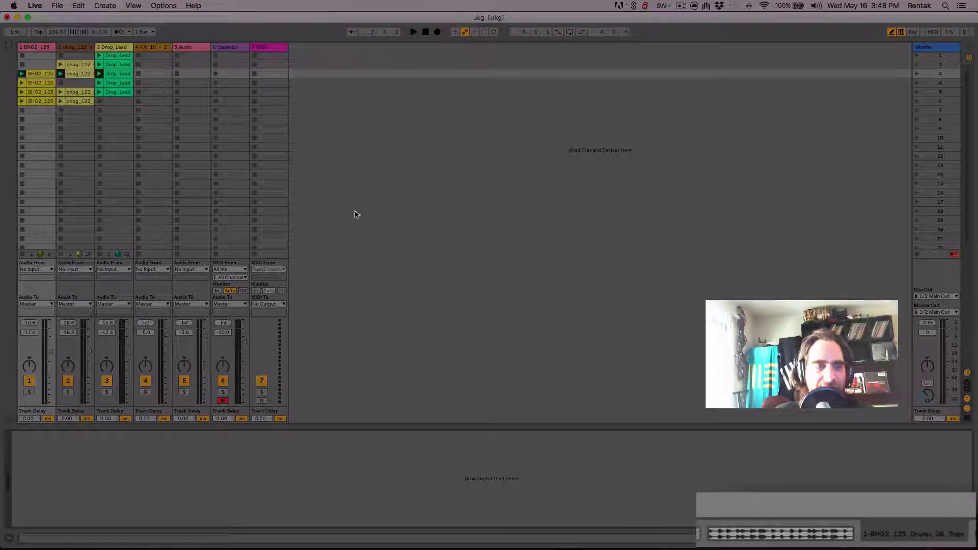
Create a MIDI clip on the Operator track in scene 7 and draw five sixteenth notes between D3 and C4
click(228, 49)
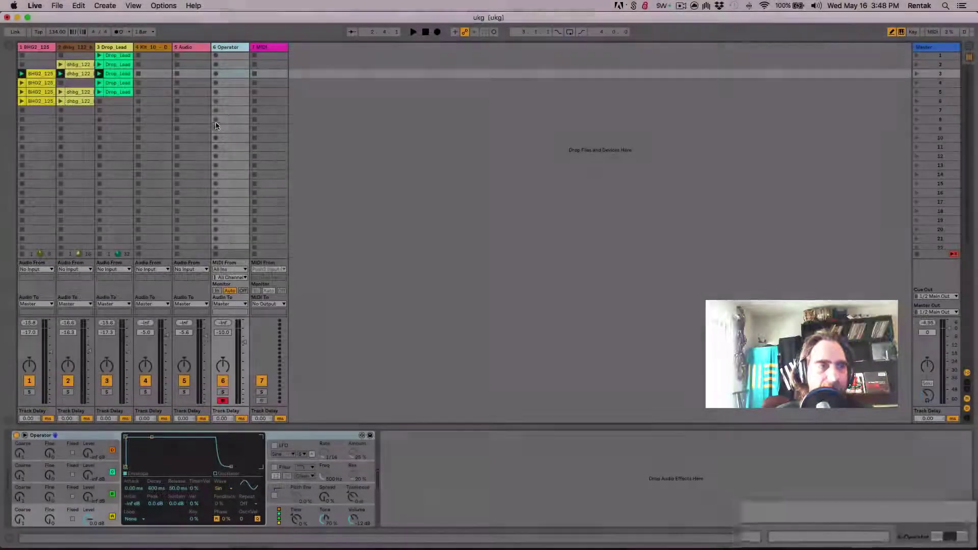
double_click(231, 110)
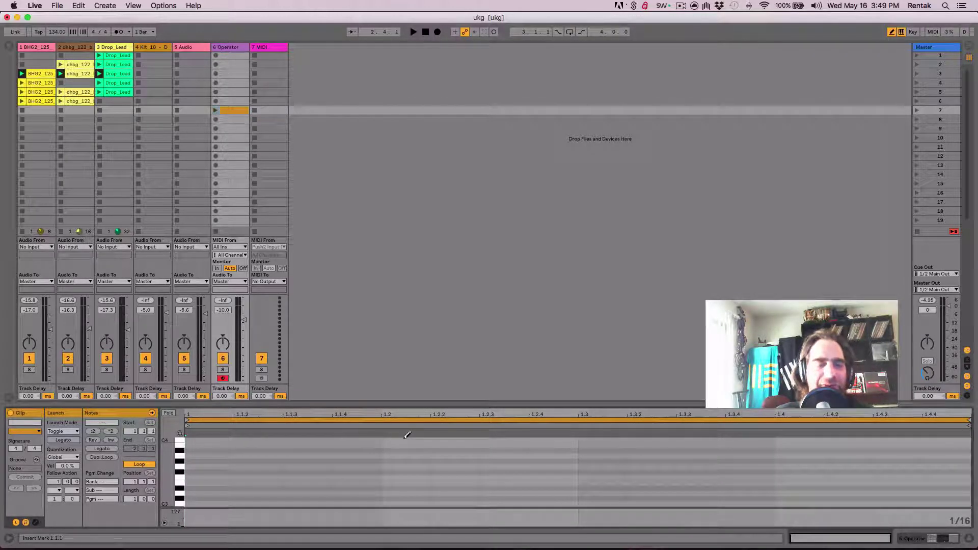
click(406, 456)
click(357, 467)
click(505, 493)
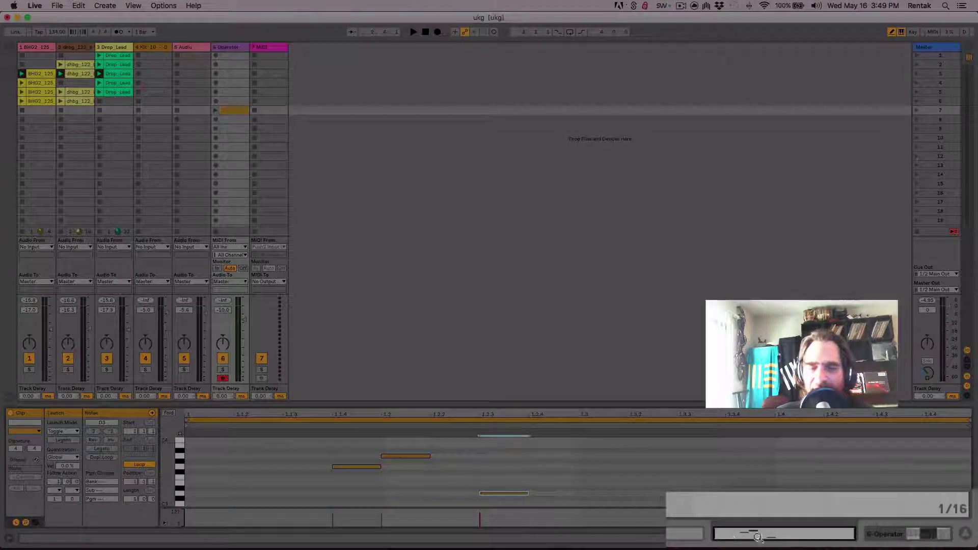
click(675, 439)
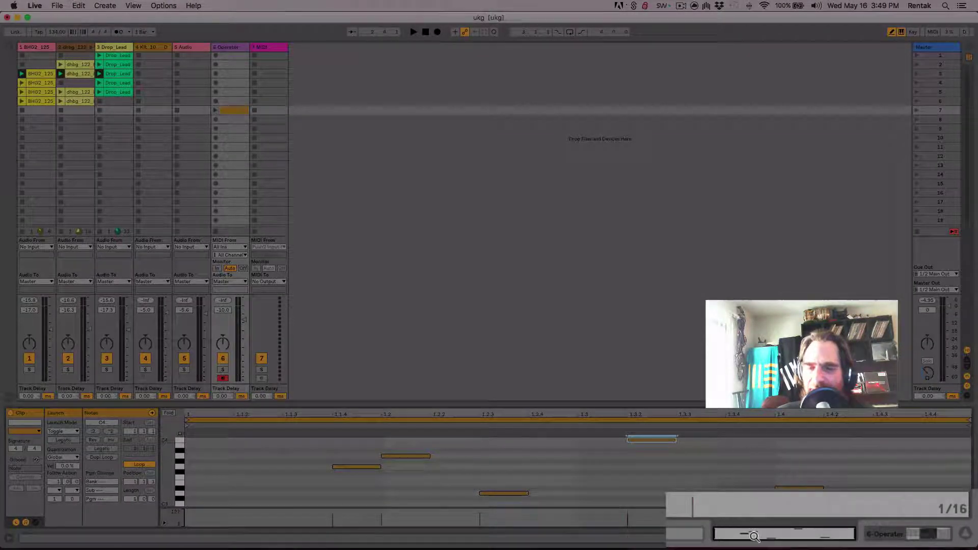
Switch the detail area from the MIDI clip's notes to the Operator device and back to the notes
click(914, 535)
click(888, 538)
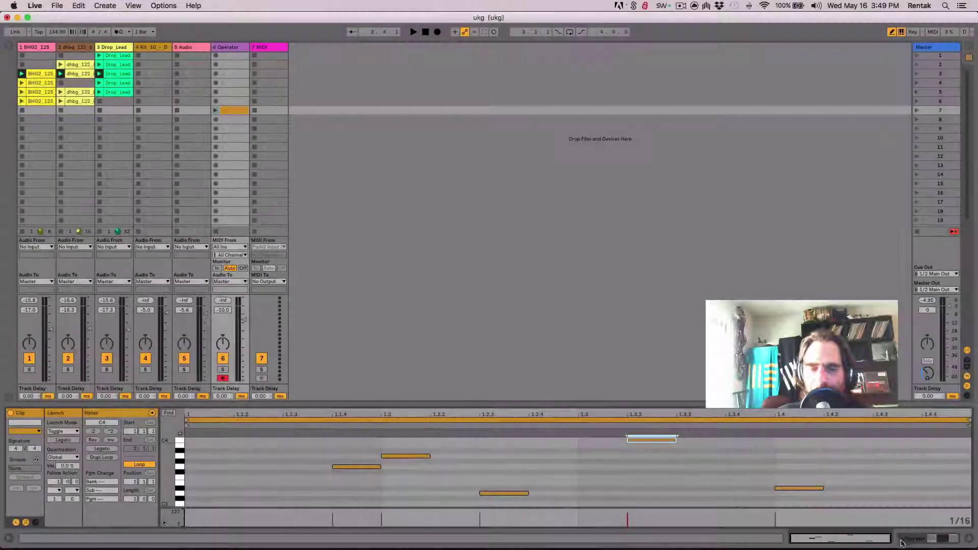
click(902, 541)
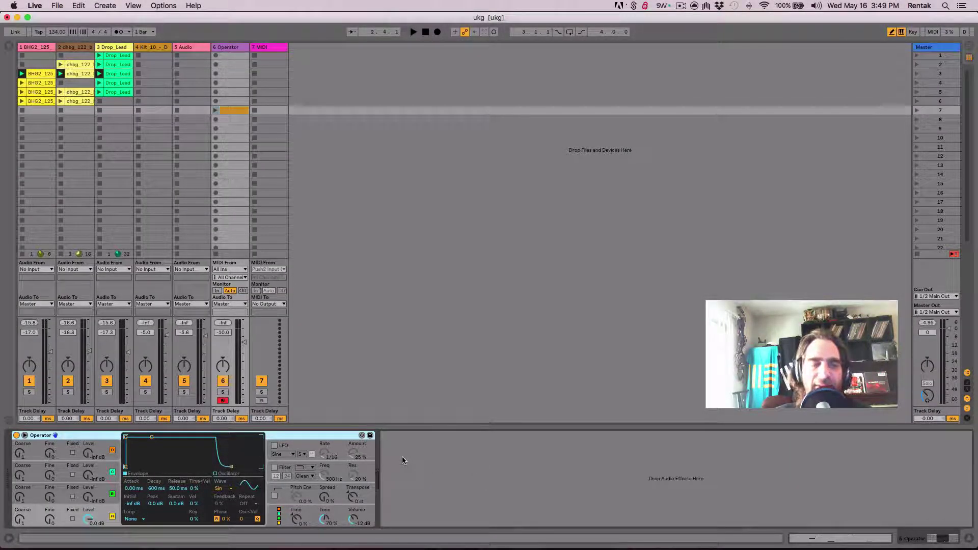
key(shift+Tab)
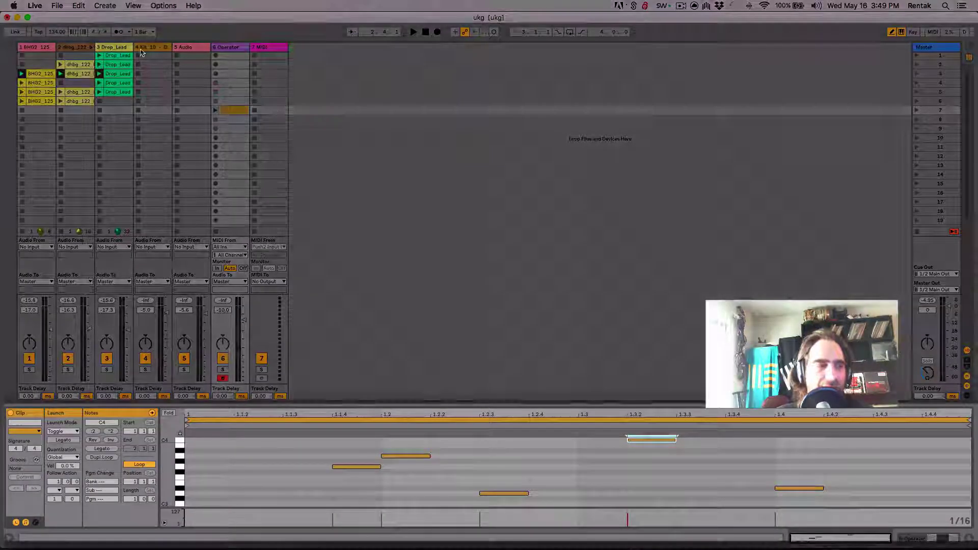
View scene 3's Drop_Lead waveform and the Operator track's MIDI notes, and display the Operator device
click(111, 78)
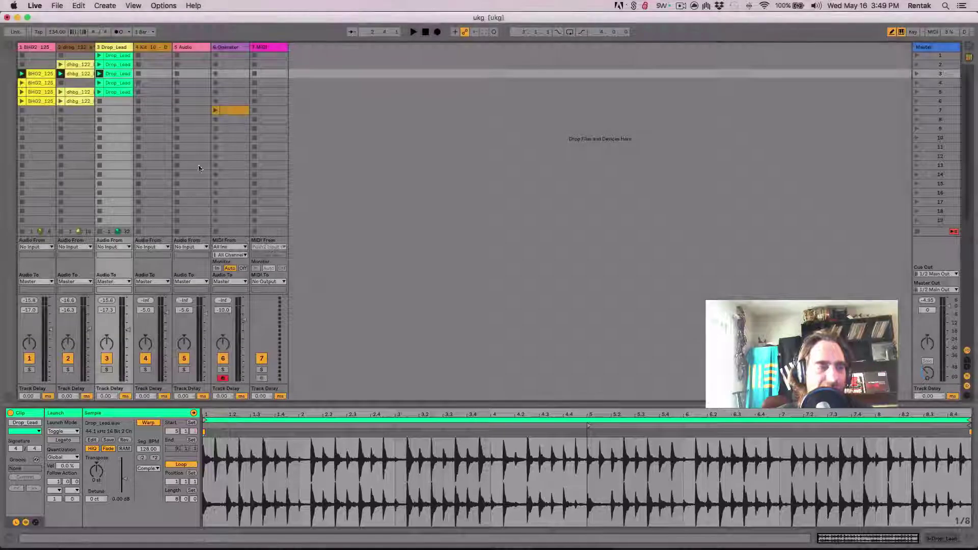
click(230, 110)
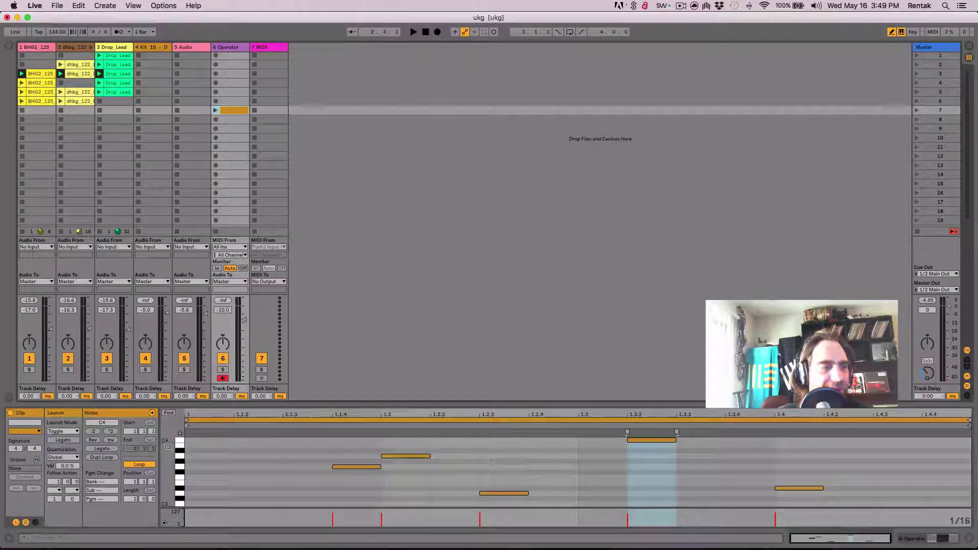
click(944, 539)
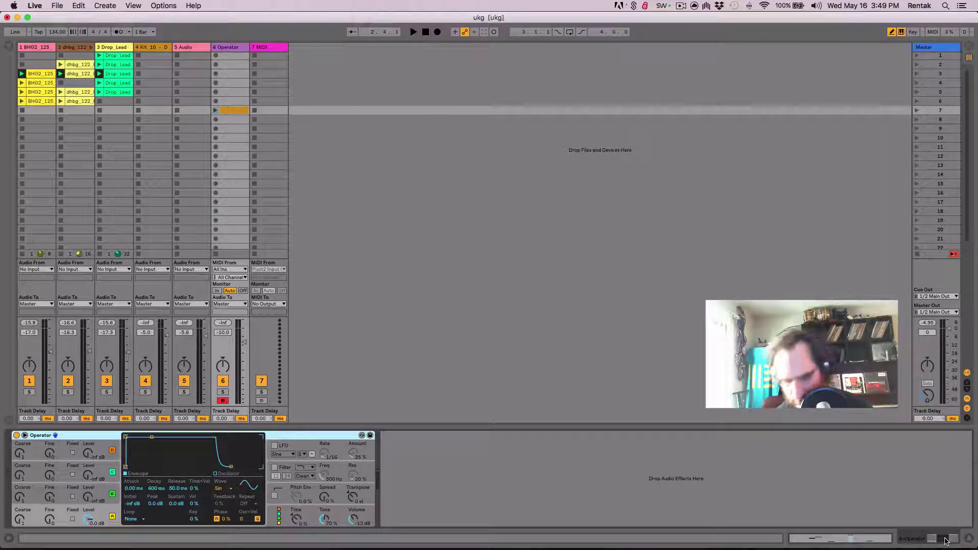
Toggle twice to the Arrangement View and back to the Session View with the Operator device displayed
key(Tab)
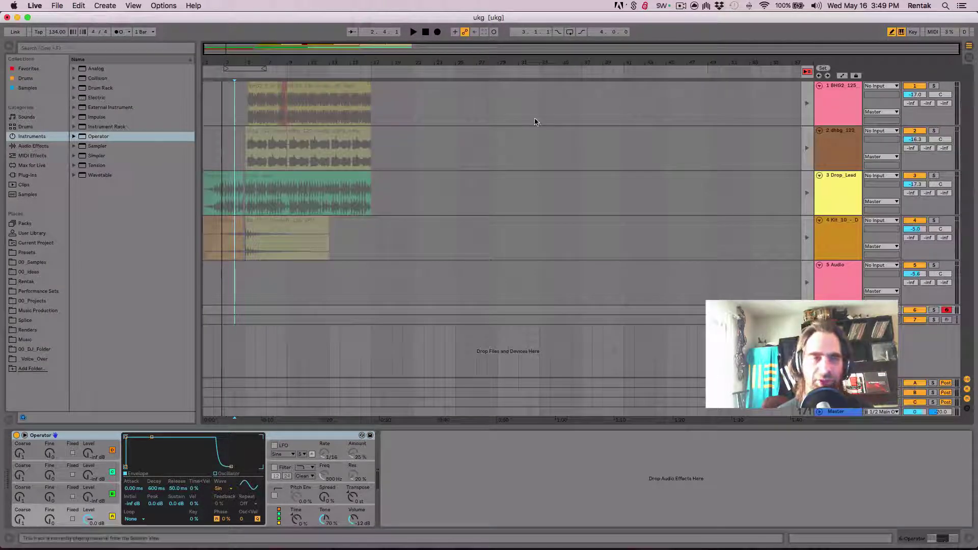
key(Tab)
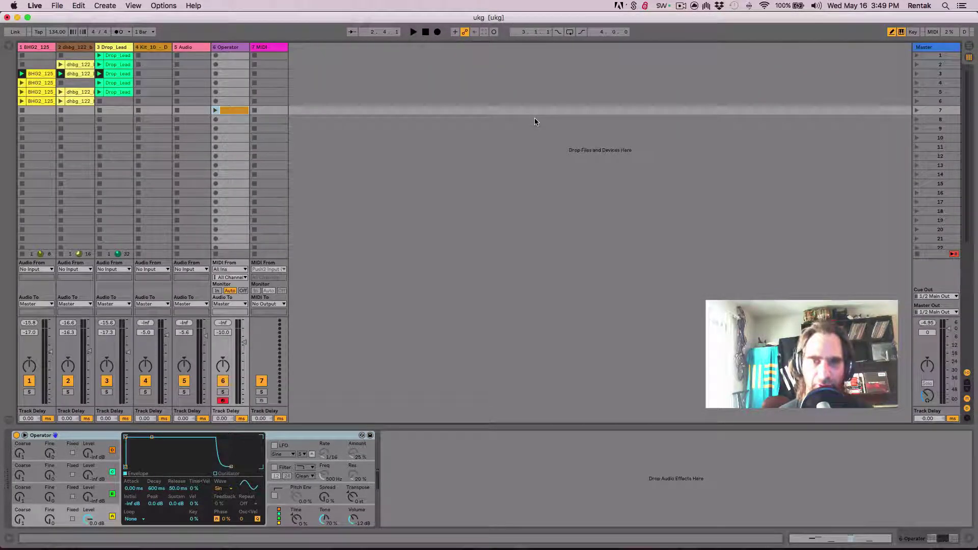
key(Tab)
key(Tab)
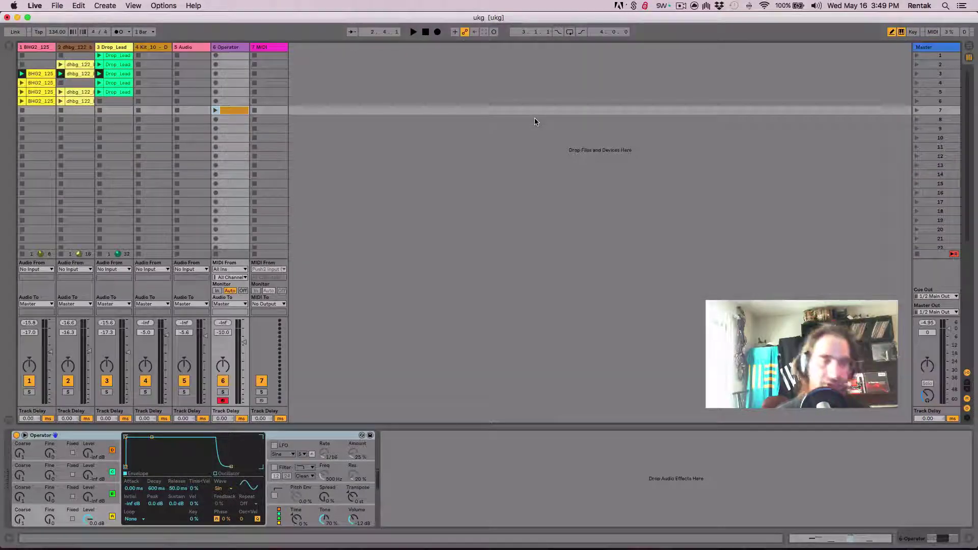
Toggle the detail area repeatedly between the Operator device and the MIDI clip's notes, ending on the notes
key(shift+Tab)
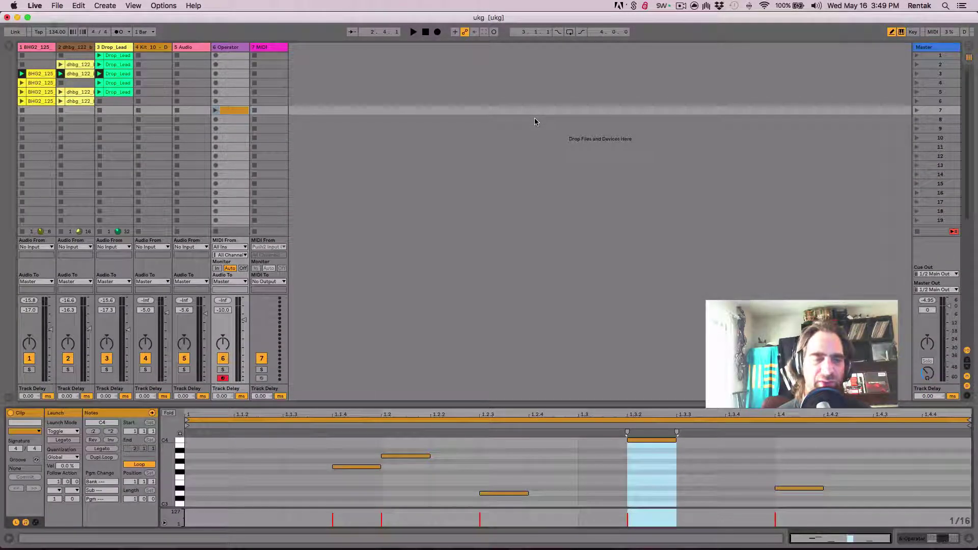
key(shift+Tab)
key(shift+Tab)
key(shift+Tab)
key(shift+Tab)
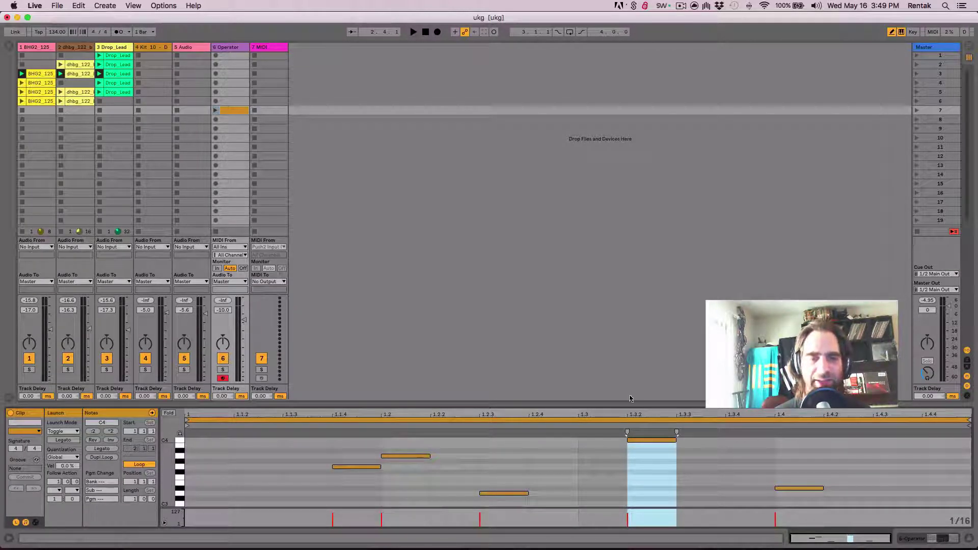
Enlarge the MIDI note editor to about half the window height and switch between it and the Operator device, ending on the device
drag(631, 402, 638, 281)
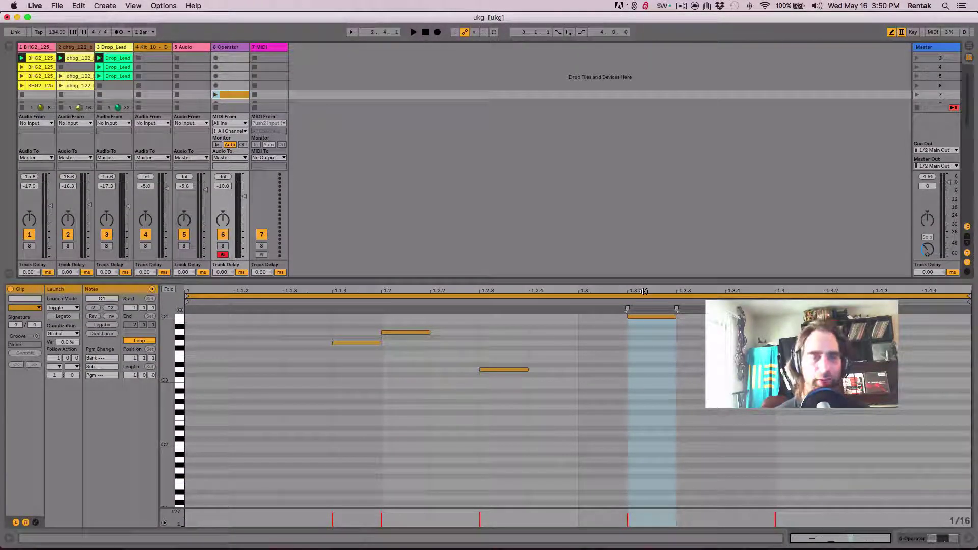
key(shift+Tab)
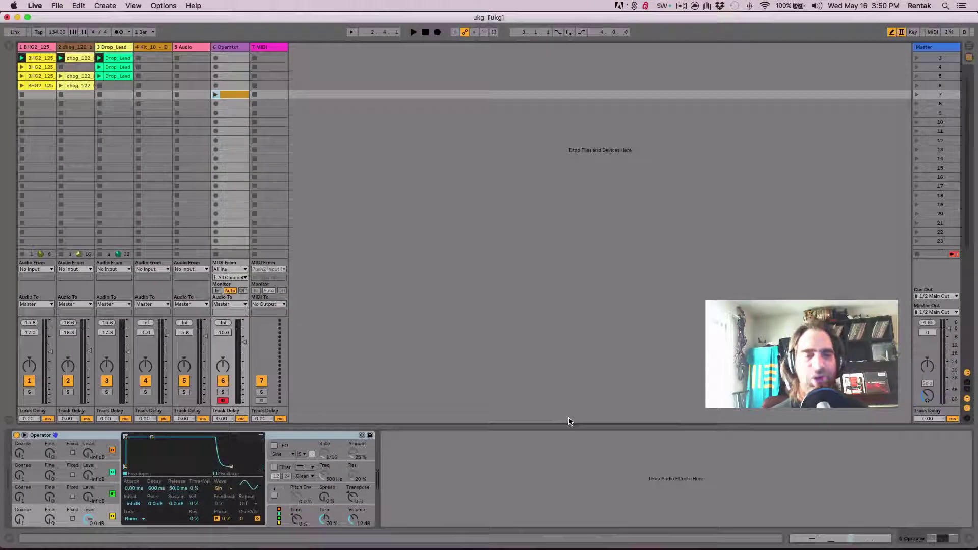
key(shift+Tab)
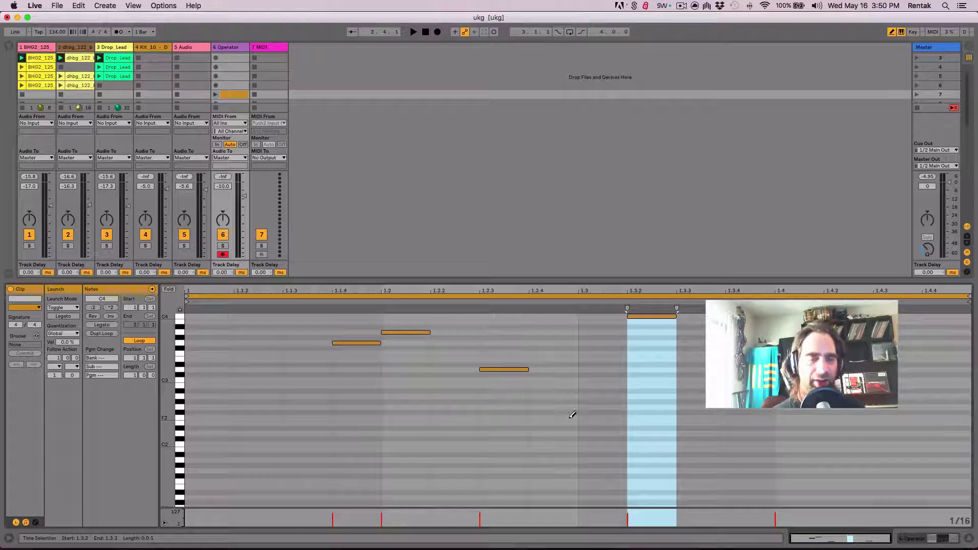
key(shift+Tab)
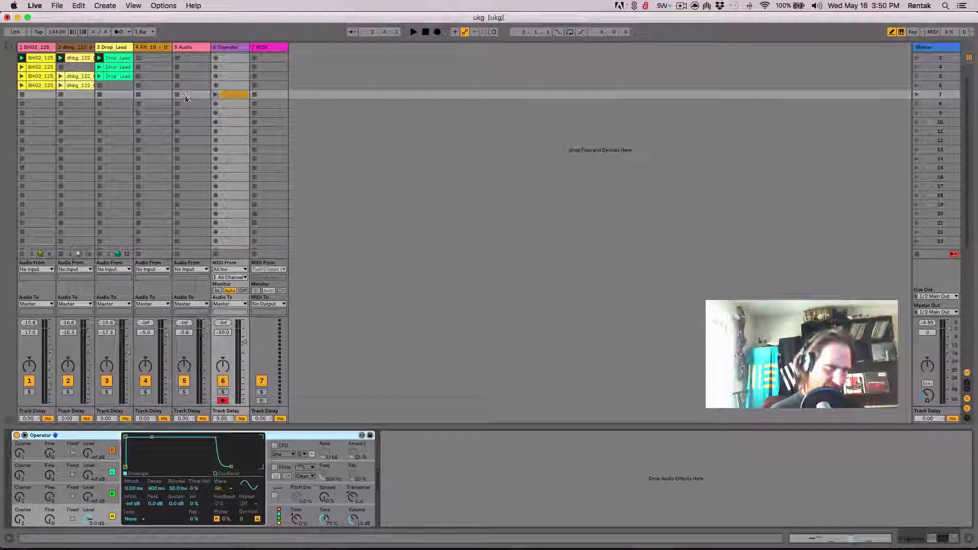
In the Arrangement View, select the long Drop_Lead clip and the last BHG2_125 drums clip in turn, and return to the Session View
key(Tab)
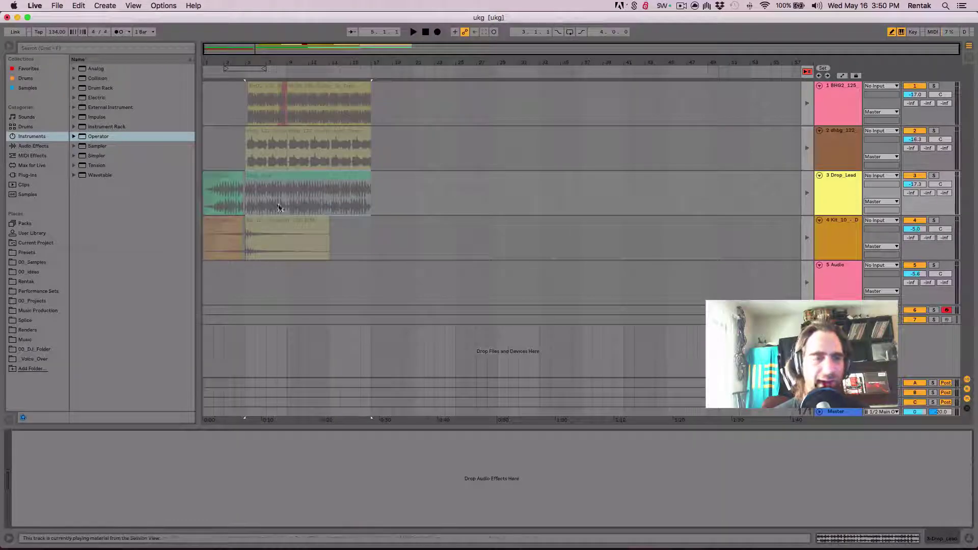
click(292, 200)
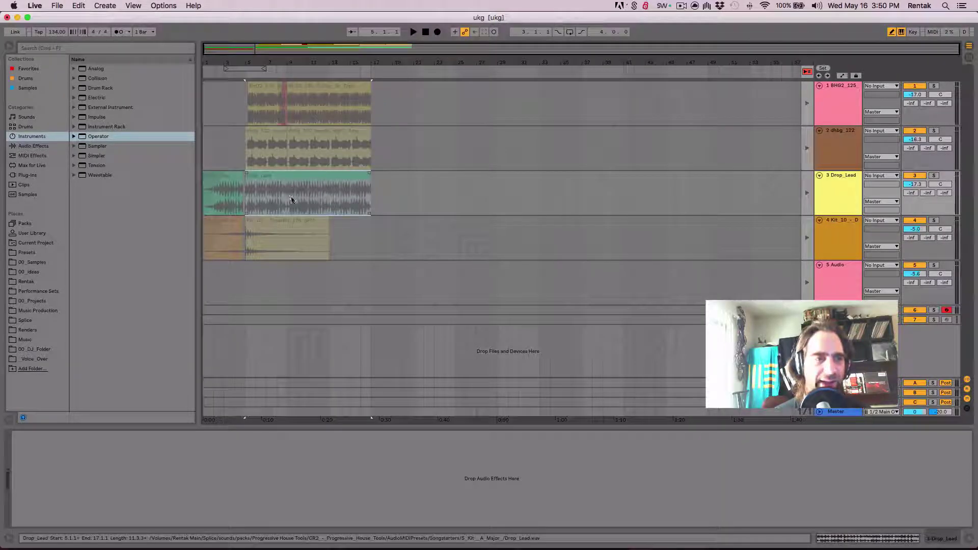
drag(287, 97, 371, 101)
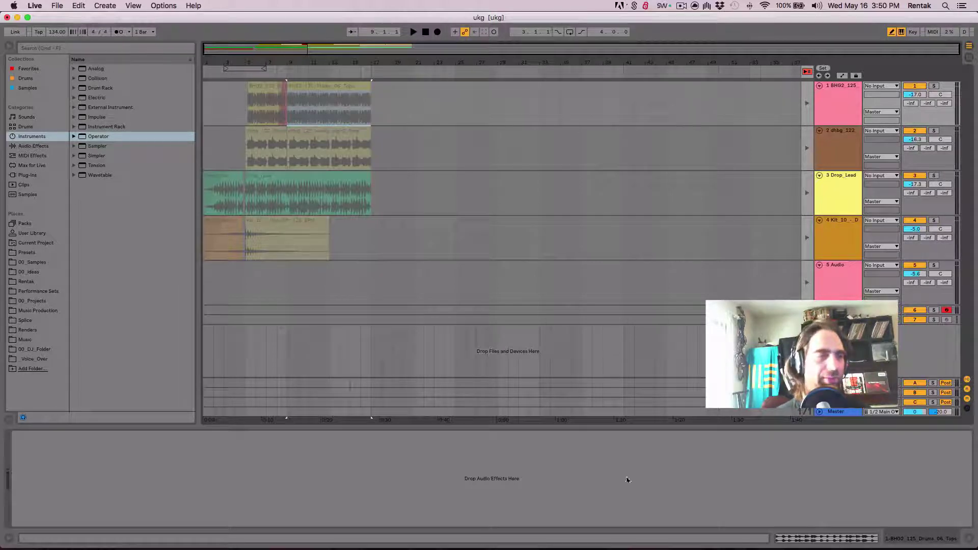
key(Tab)
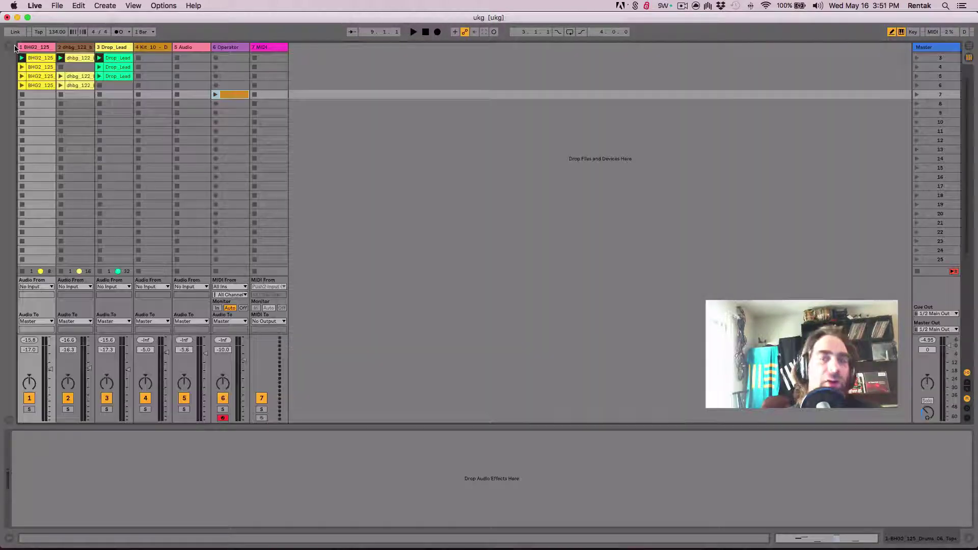
Show the browser and look through its Sounds, Instruments, Audio Effects, MIDI Effects and Plug-ins categories
click(11, 49)
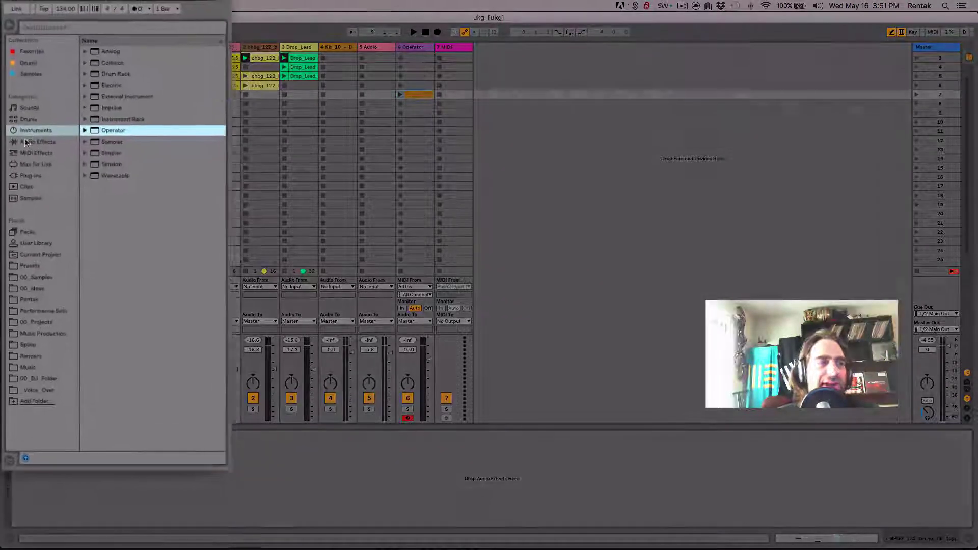
click(34, 108)
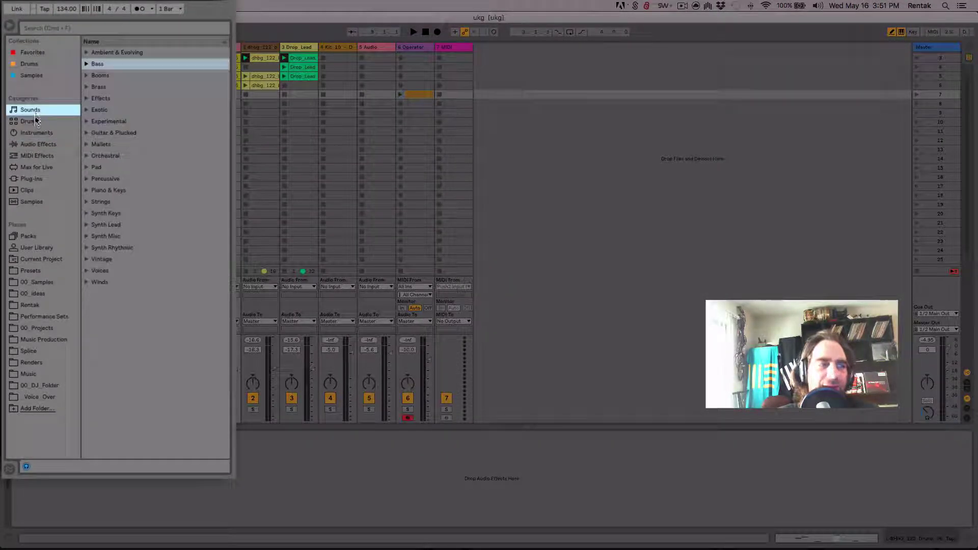
click(35, 131)
click(35, 146)
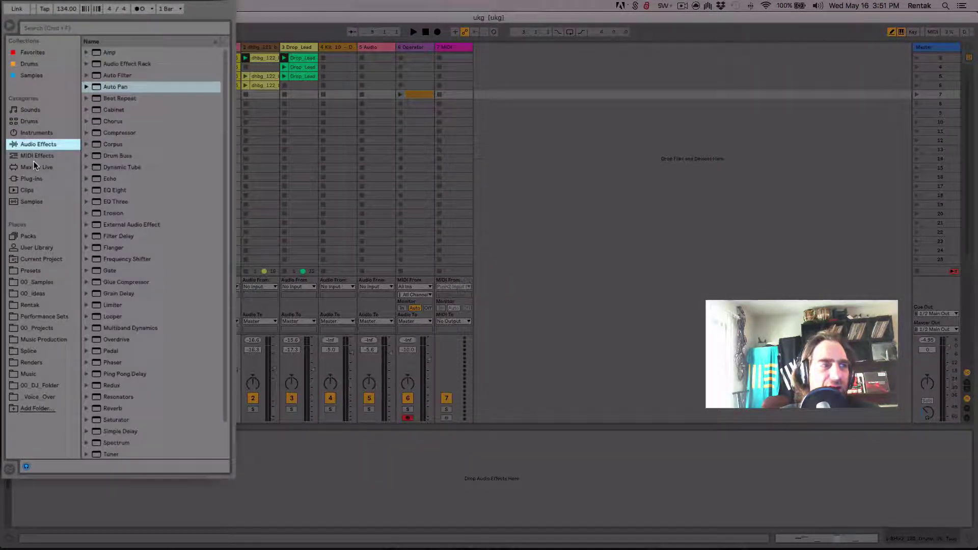
click(35, 157)
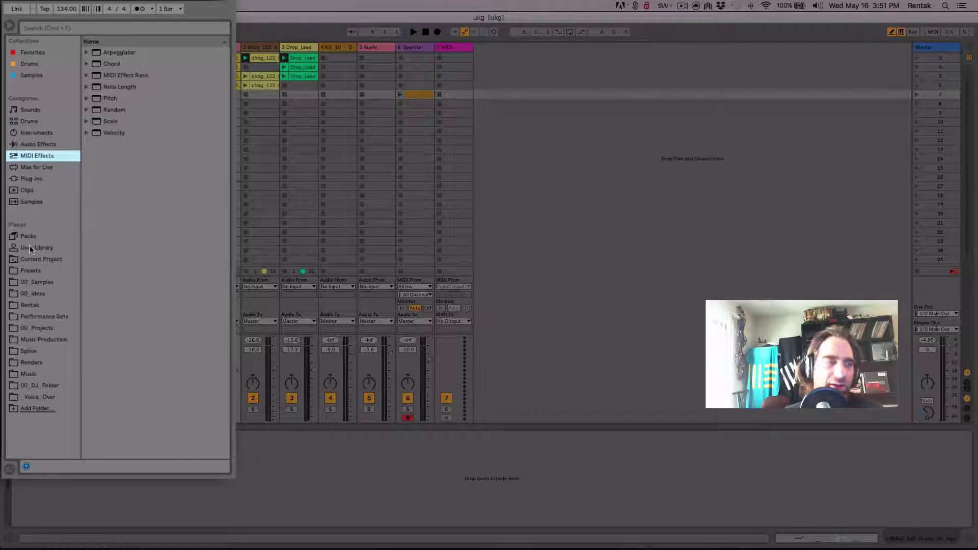
click(27, 180)
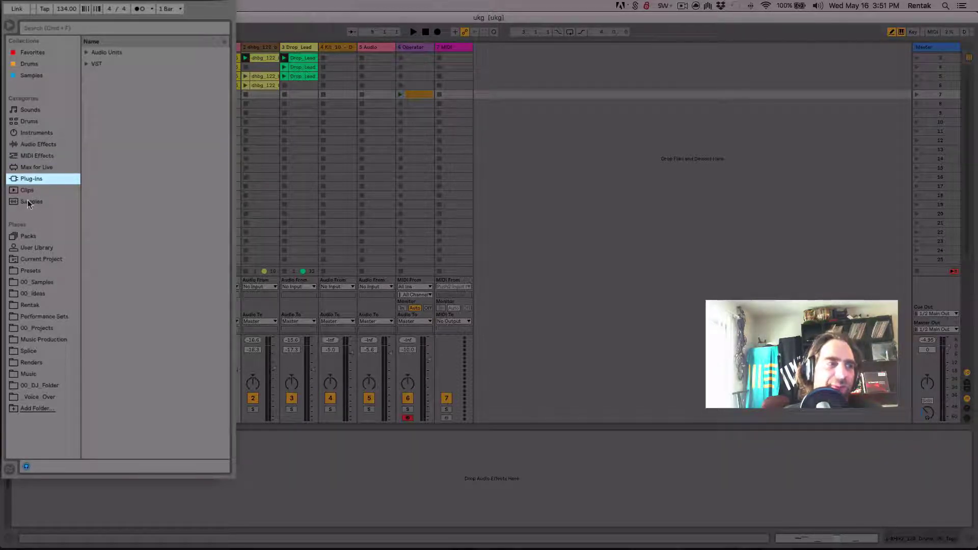
Look through the browser's Packs, Splice, _Voice_Over, Music and Current Project places, including the 4 Hero folder in Music
click(28, 236)
click(32, 306)
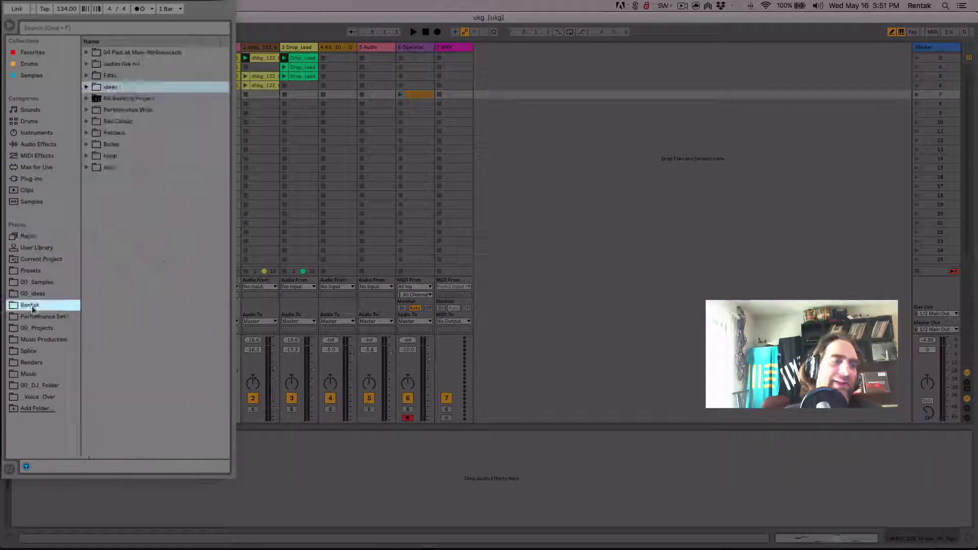
click(32, 351)
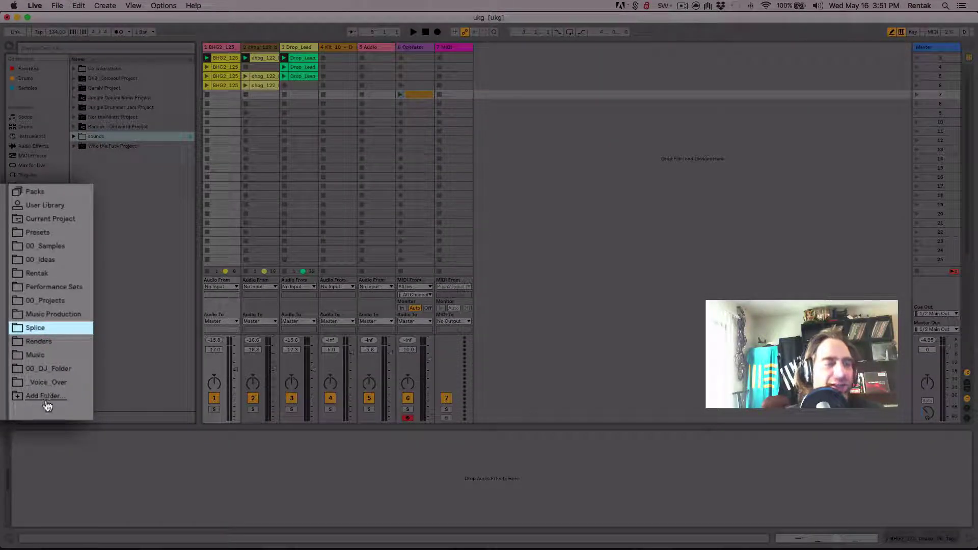
click(38, 382)
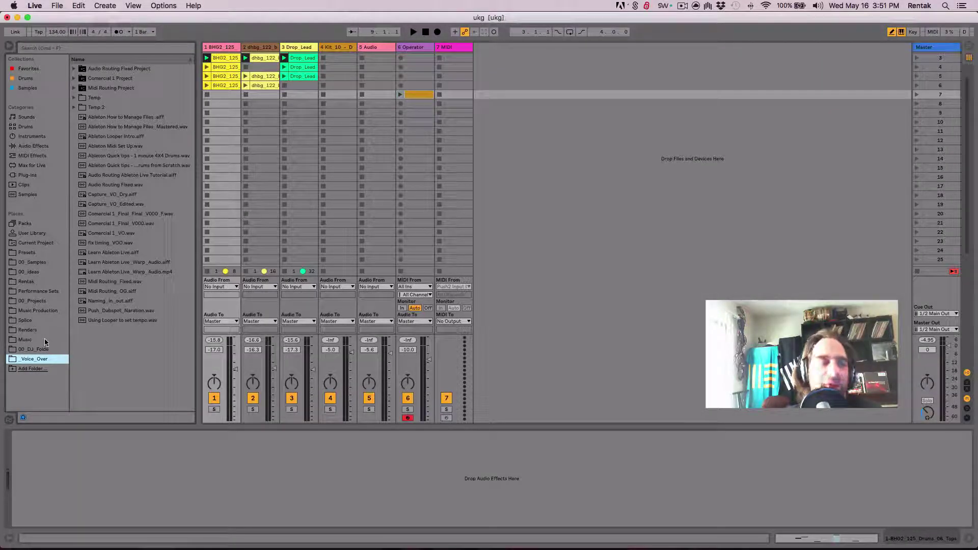
click(25, 339)
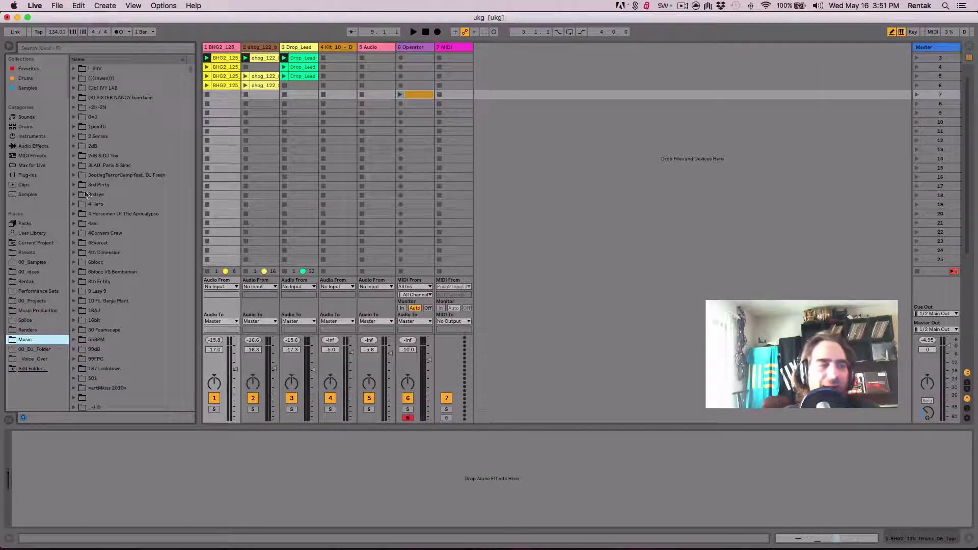
click(77, 205)
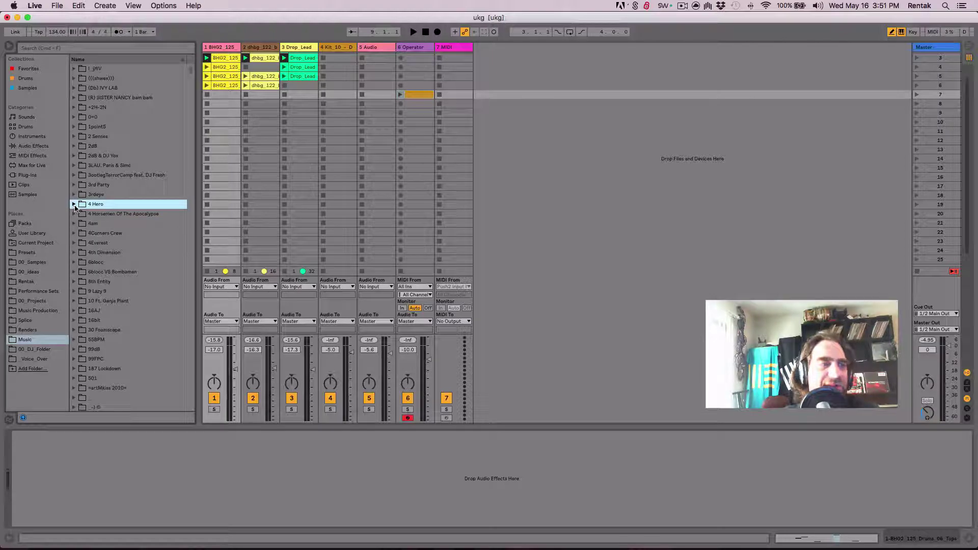
click(35, 243)
Try to add a folder from the King drive to the browser's places, and select scene 19
click(32, 369)
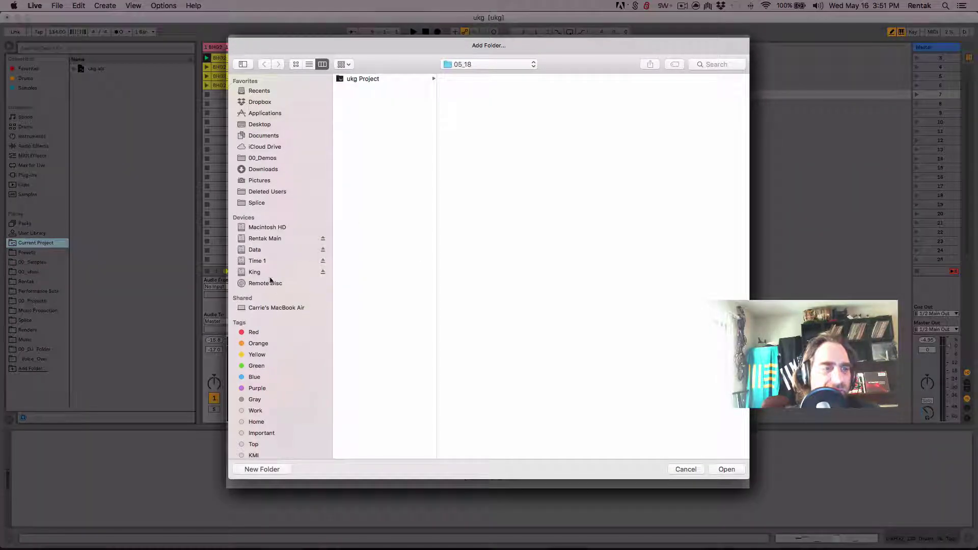
click(258, 272)
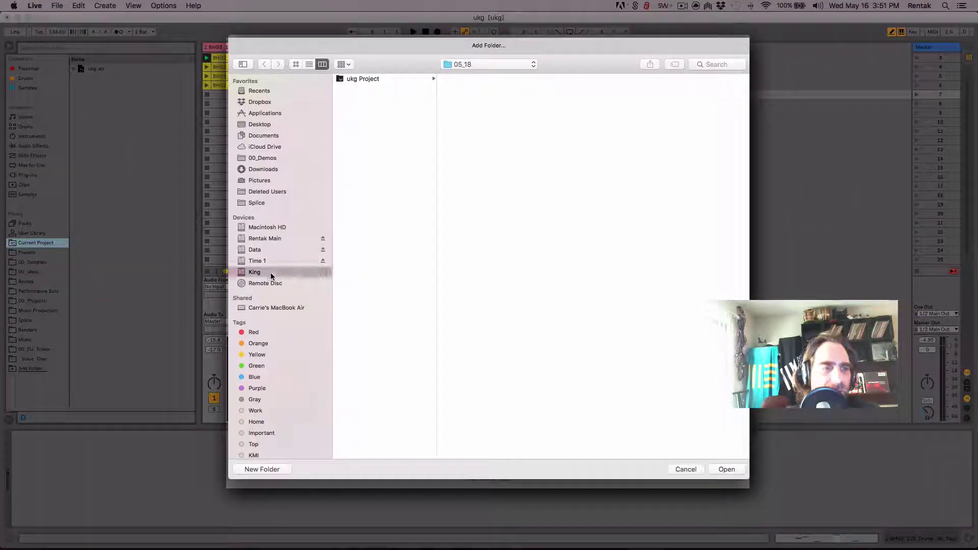
click(354, 124)
click(727, 470)
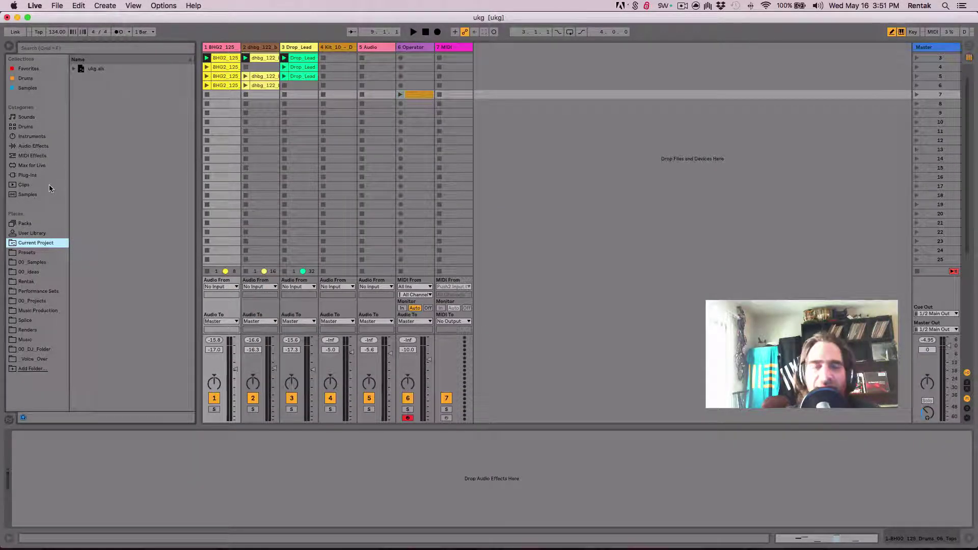
click(620, 204)
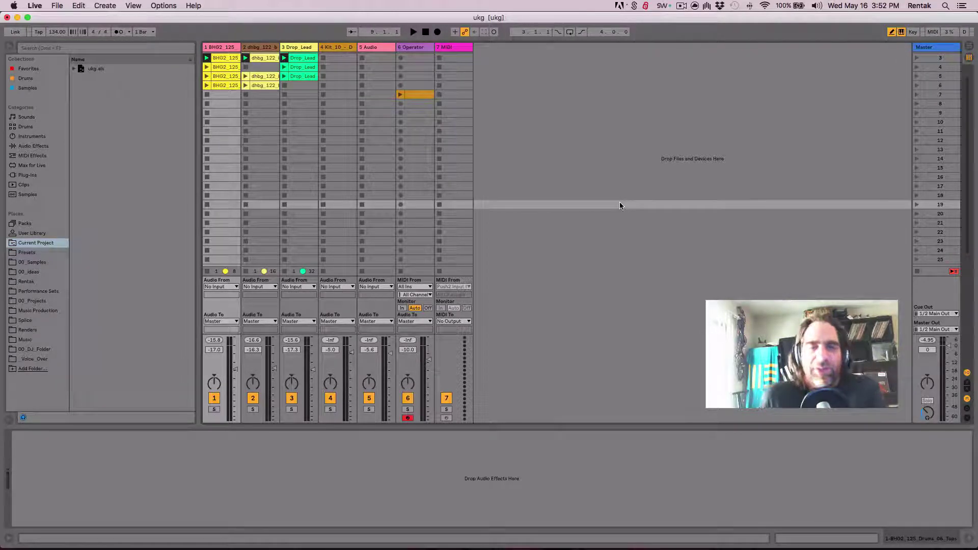